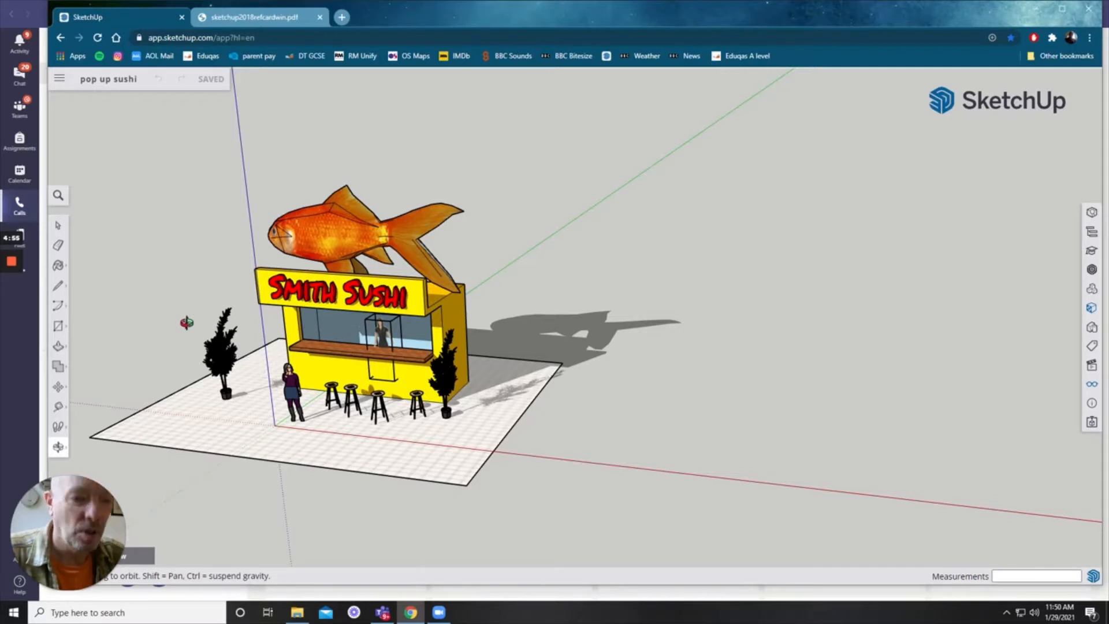
shift+drag(178, 322, 384, 346)
scroll(500, 396, up, 5)
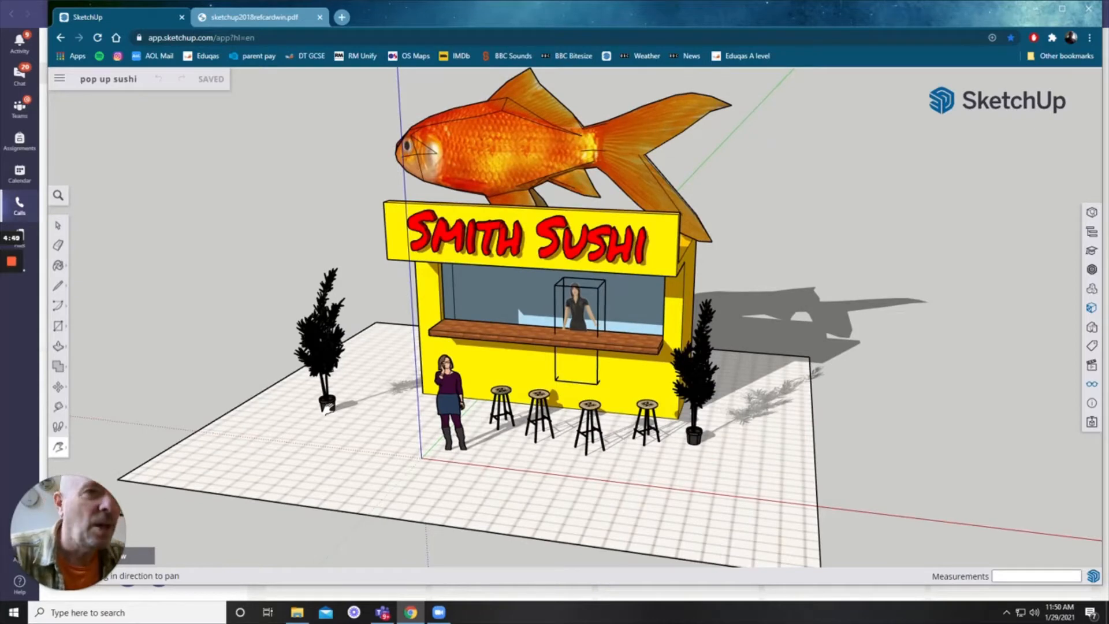
drag(353, 414, 274, 411)
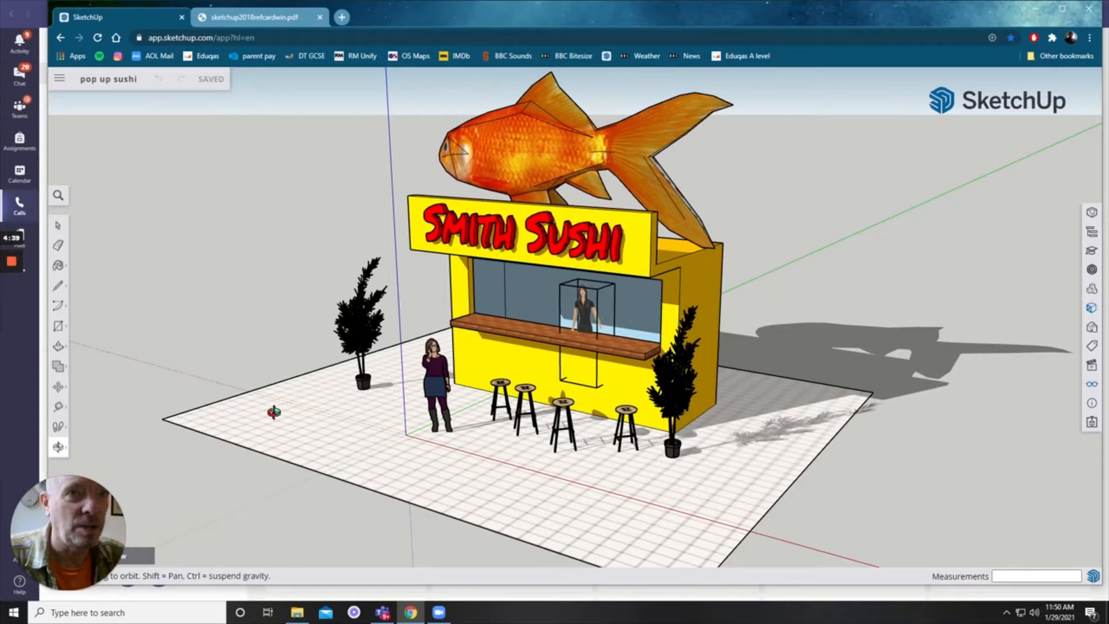
Step: Start a new blank model and maximize the browser window
click(61, 80)
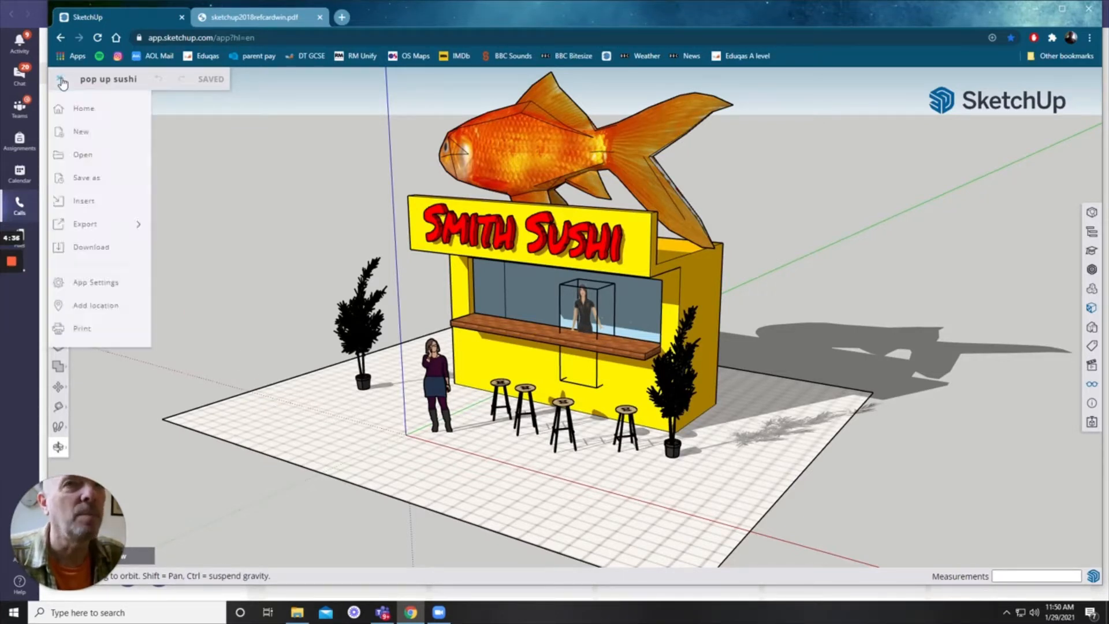
click(81, 132)
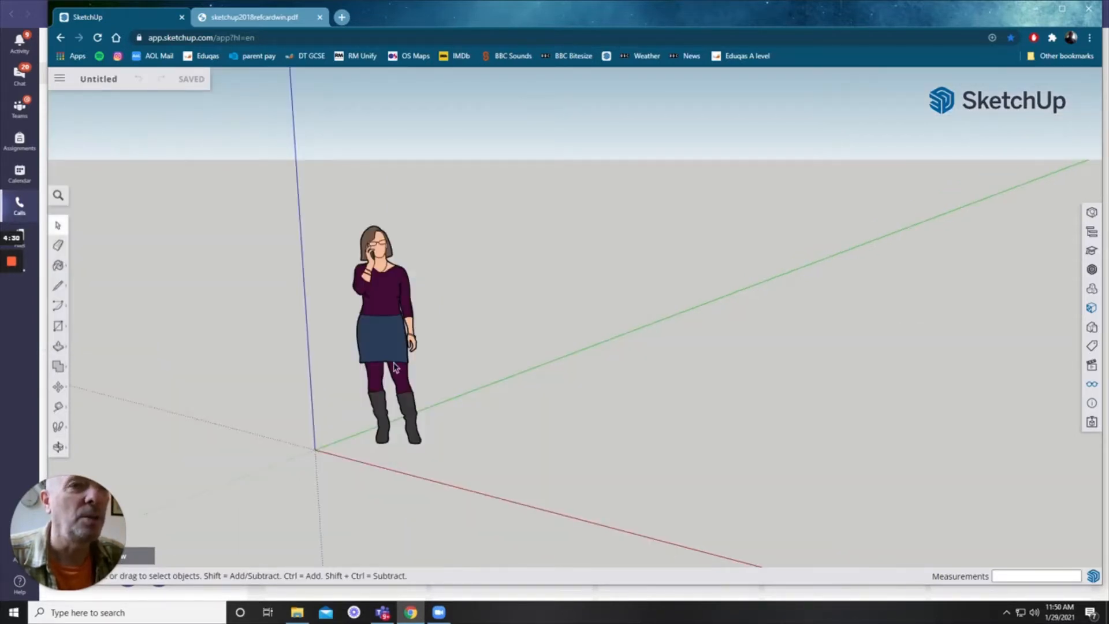
scroll(398, 365, down, 2)
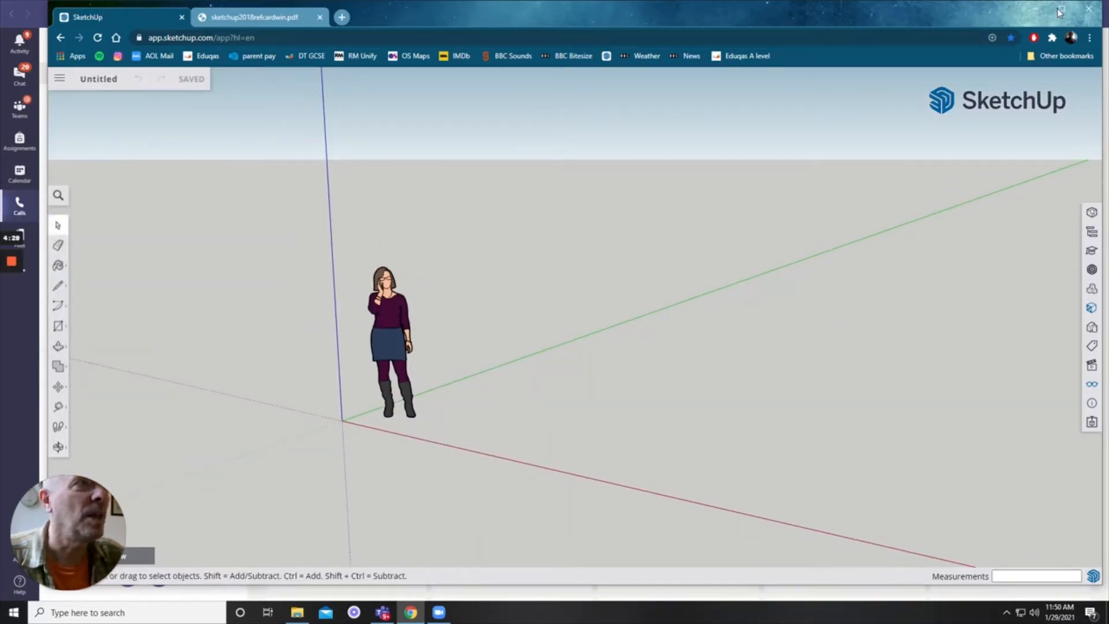
click(1060, 10)
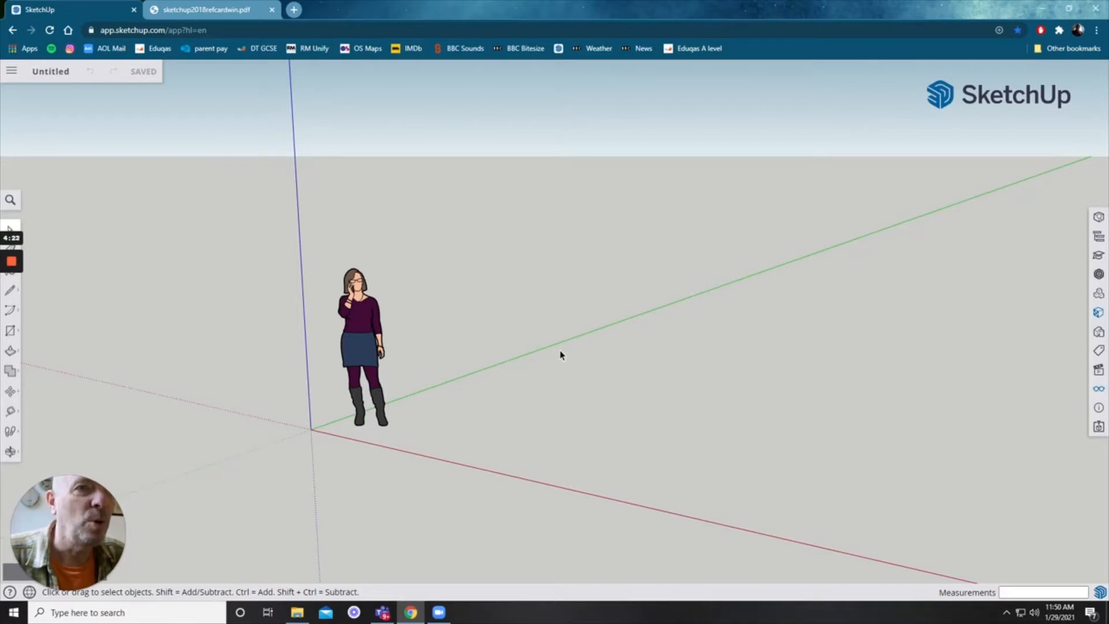
Step: Draw a ground rectangle about 8313 mm by 9519 mm from near the origin
shift+middle_drag(556, 349, 523, 416)
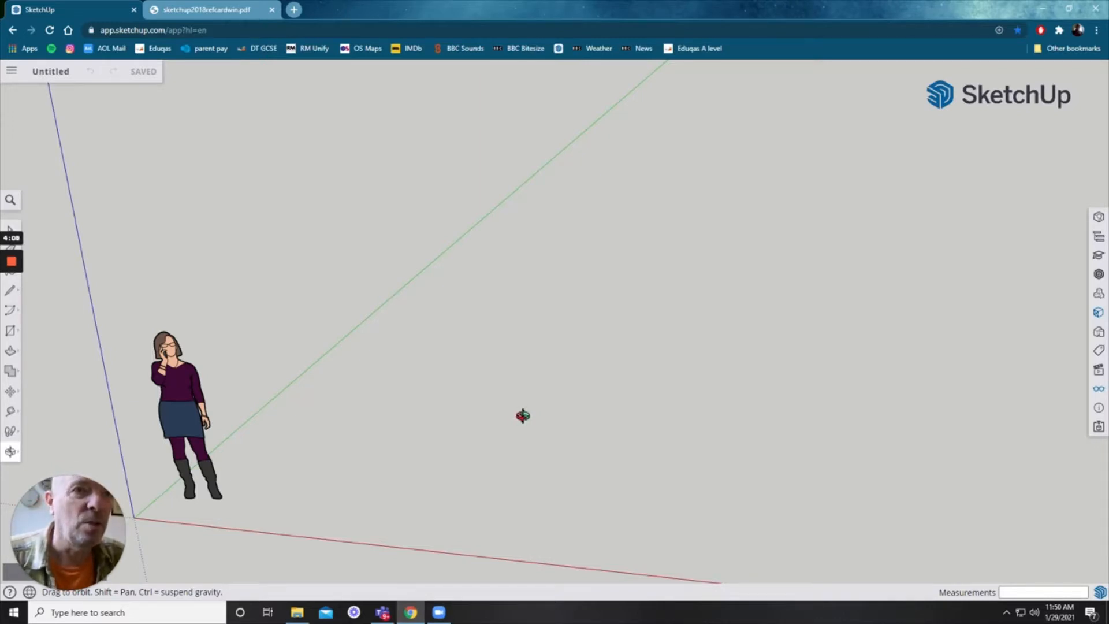
key(r)
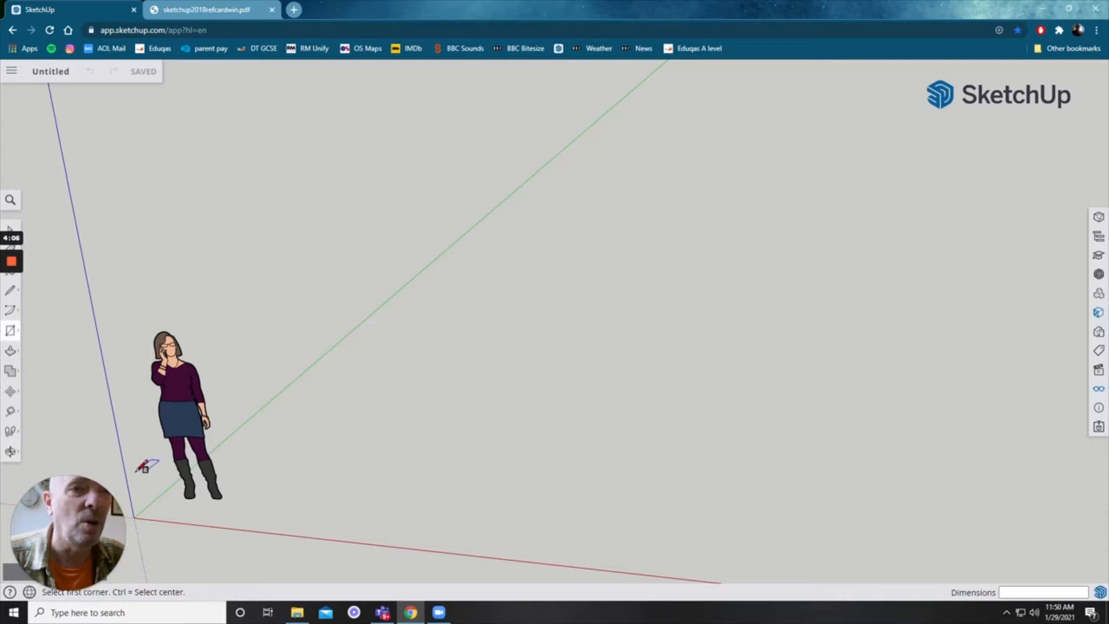
click(138, 470)
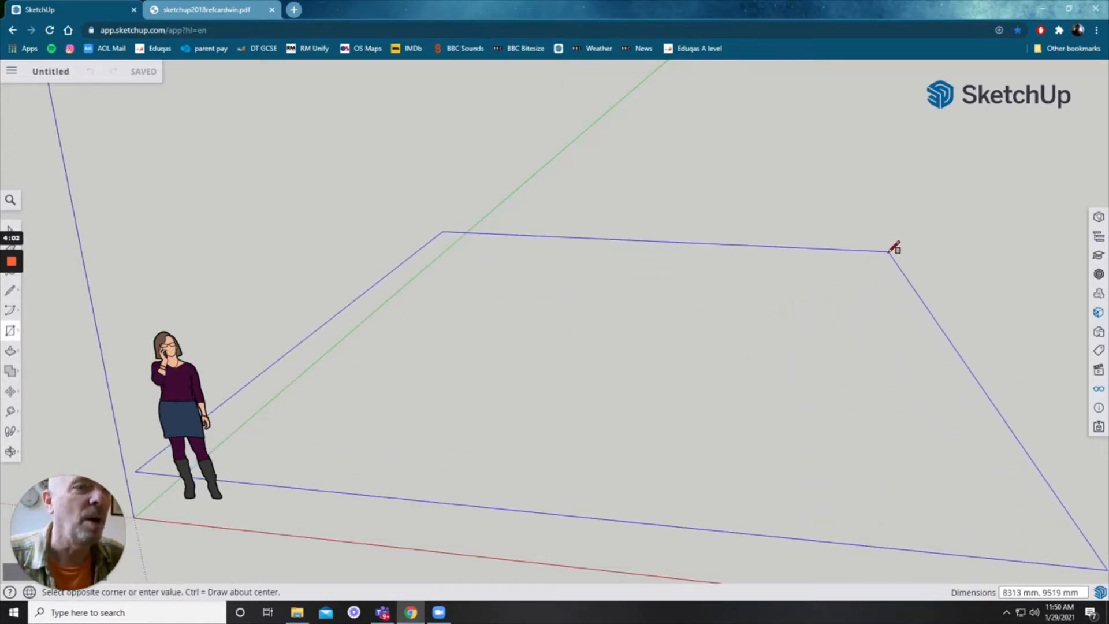
click(889, 251)
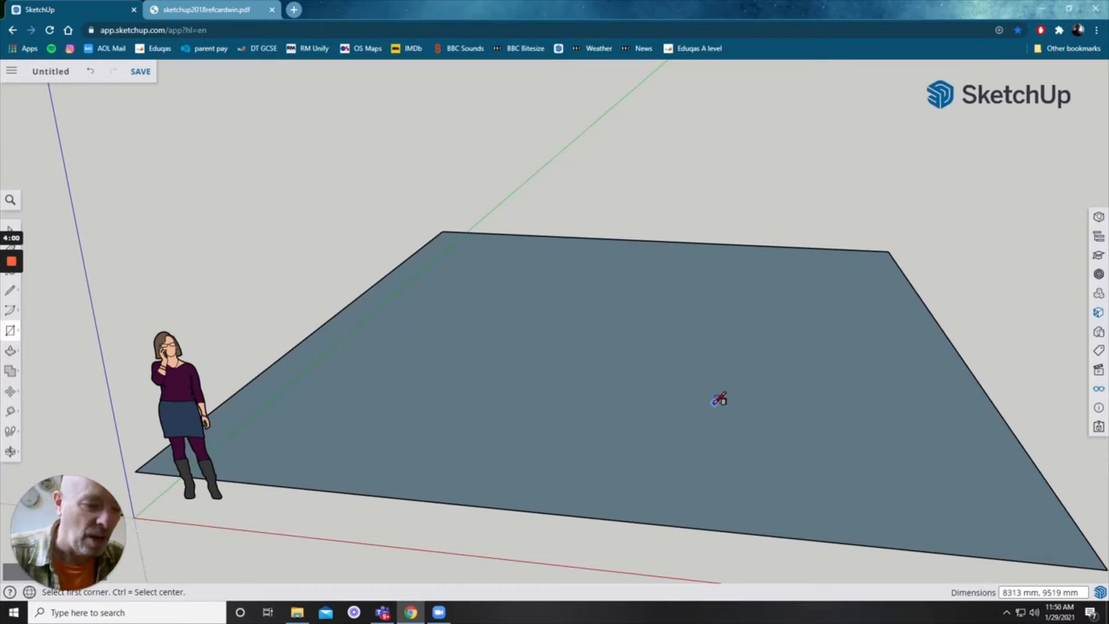
Step: Draw a rectangle about 3370 mm by 6050 mm along the back edge of the ground rectangle
middle_drag(719, 398, 497, 498)
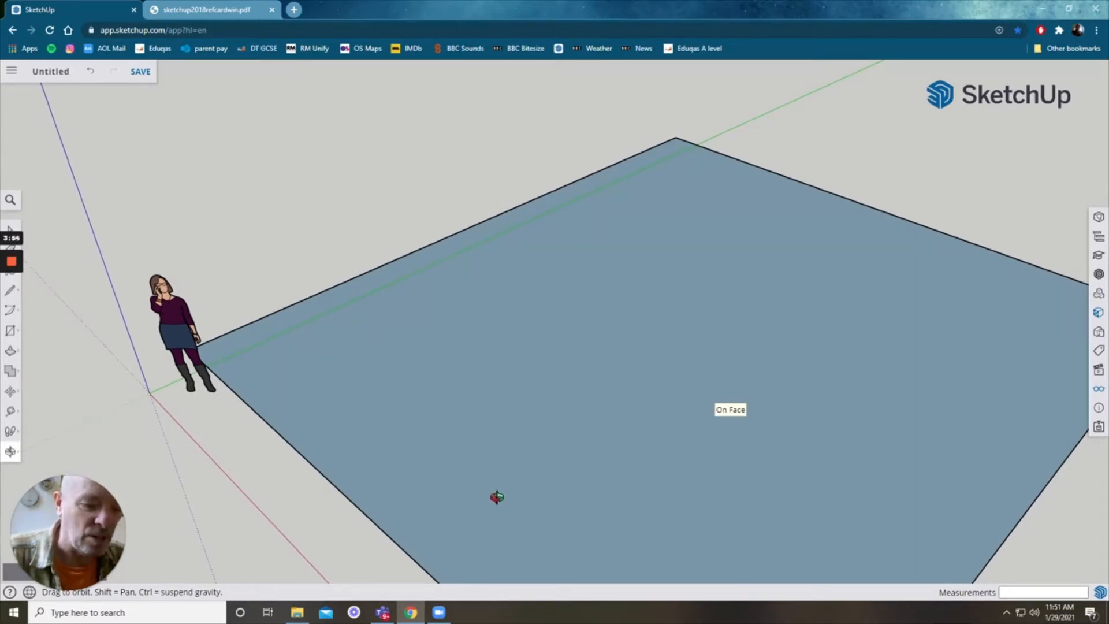
shift+middle_drag(604, 433, 527, 406)
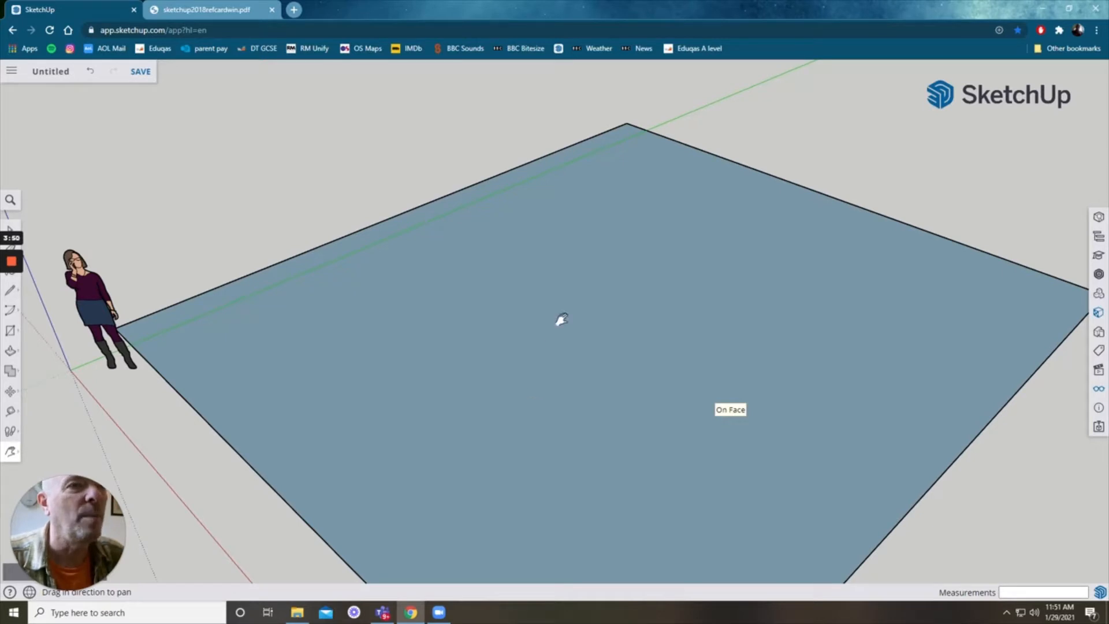
shift+middle_drag(561, 319, 539, 352)
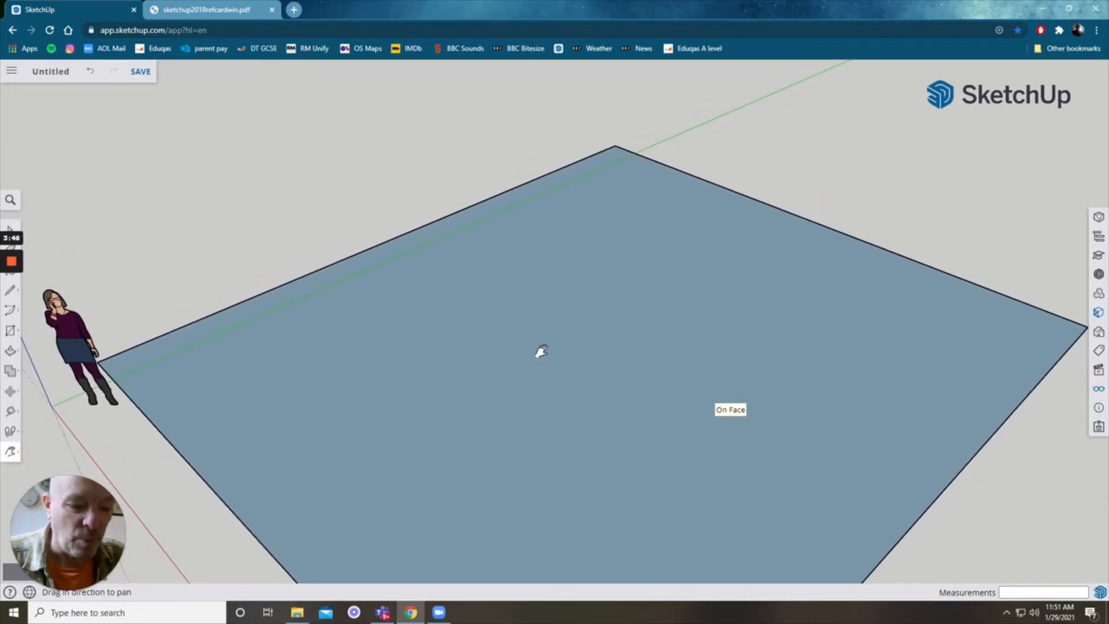
key(r)
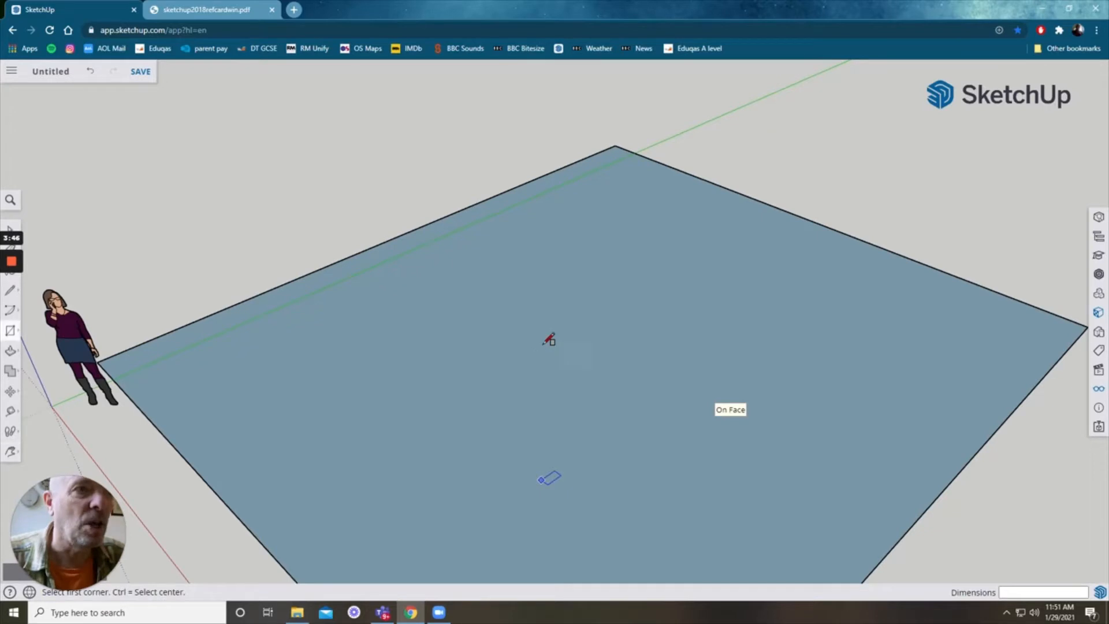
click(477, 203)
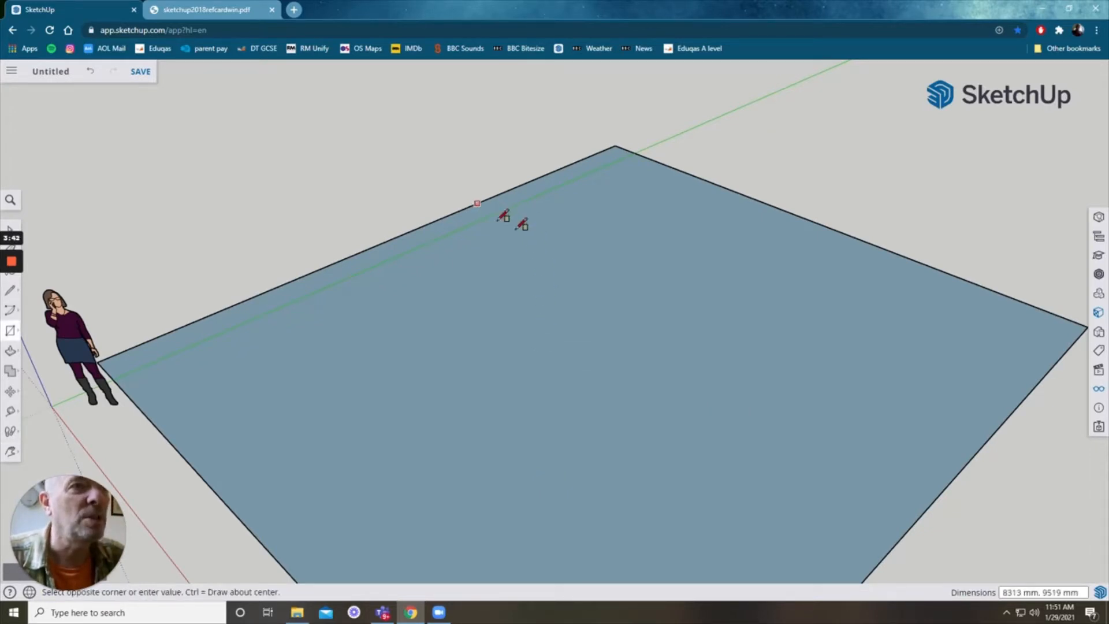
click(925, 263)
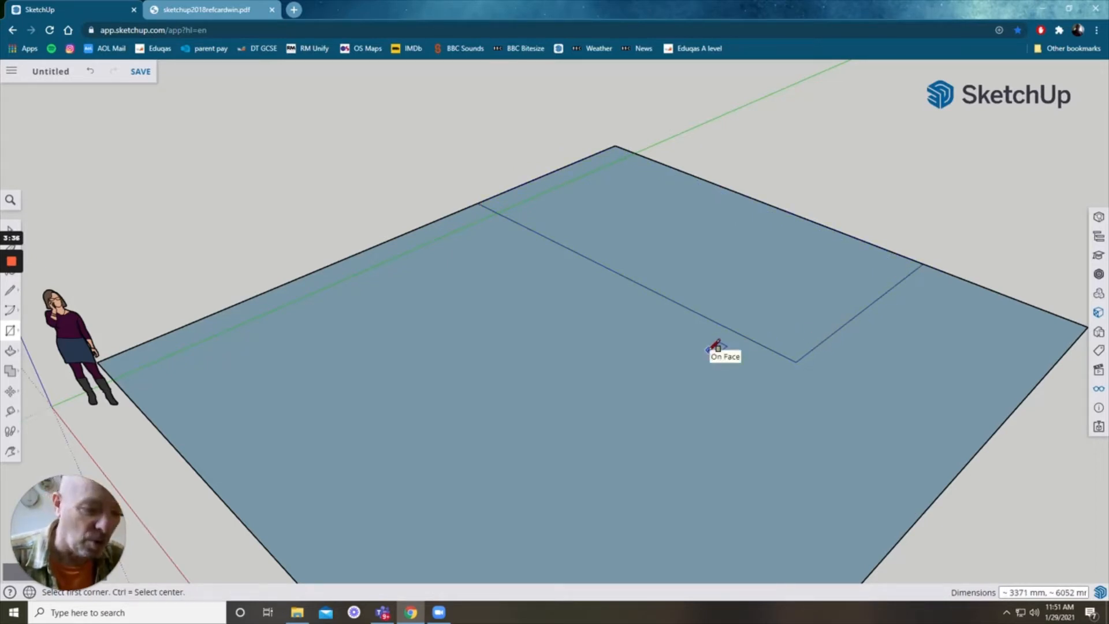
Step: Push/pull the back rectangle up about 2960 mm into a box
key(h)
drag(670, 342, 596, 474)
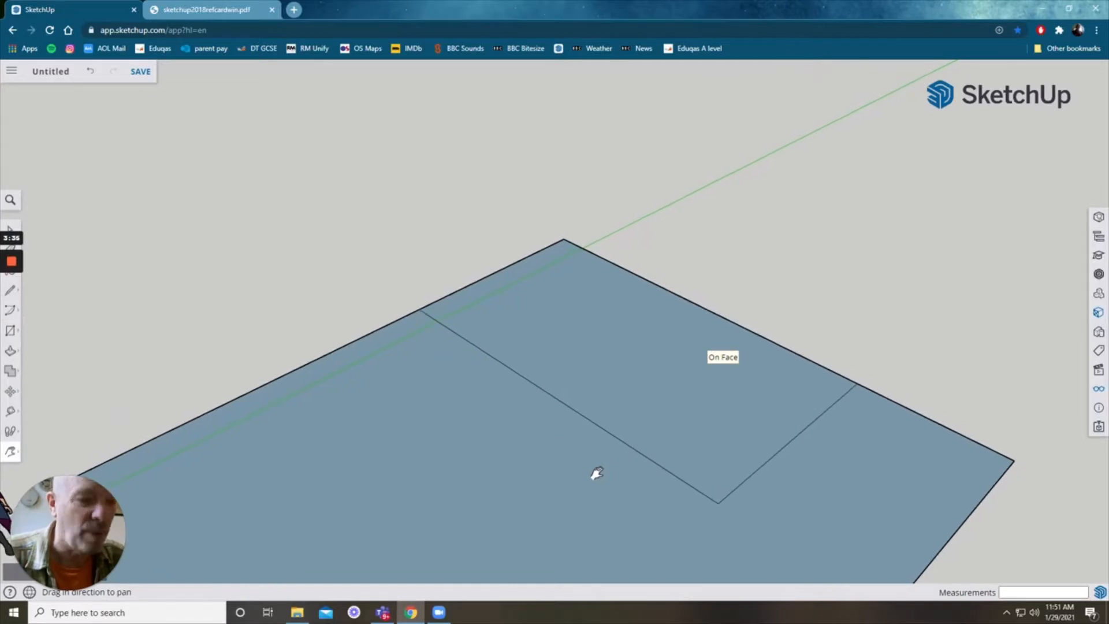
key(p)
click(649, 404)
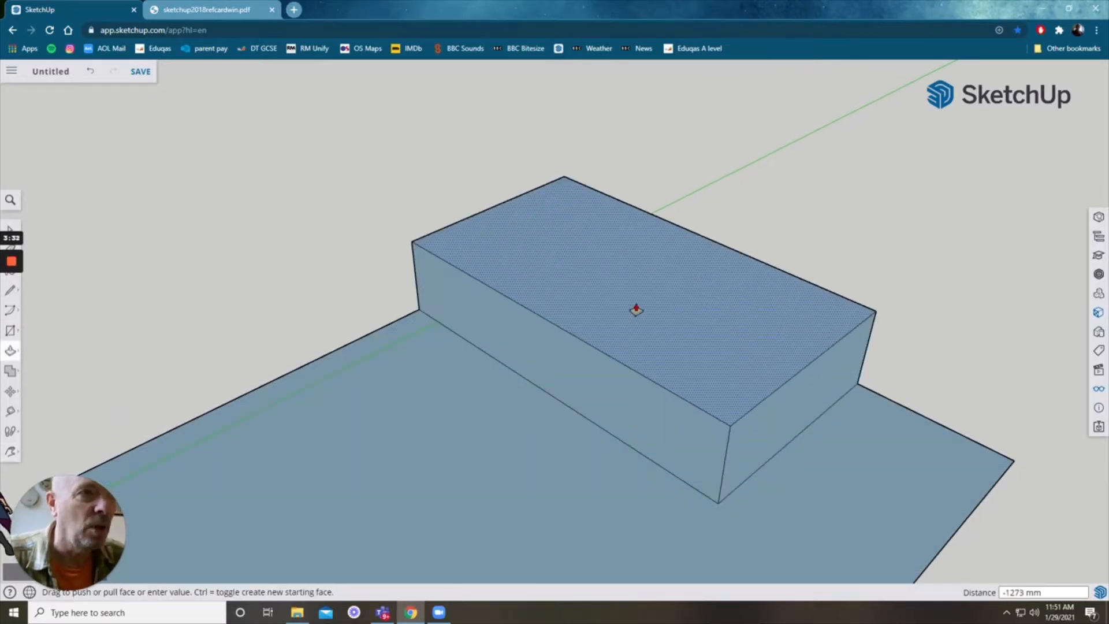
click(634, 206)
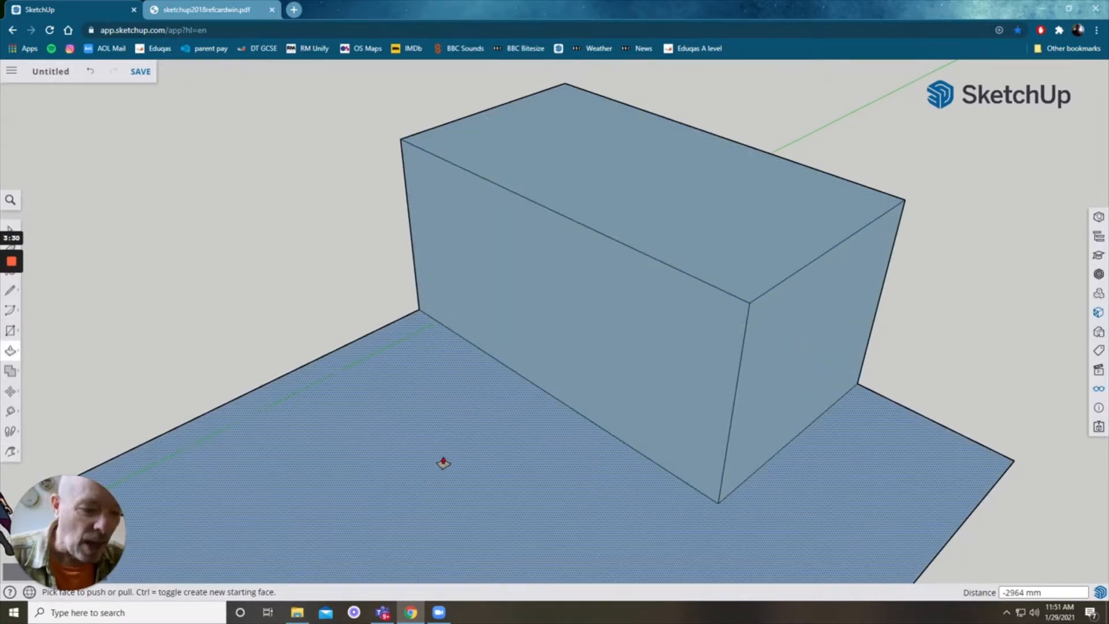
Step: Draw a line across the box's front face just below its top edge
key(o)
drag(382, 508, 522, 346)
scroll(525, 353, down, 5)
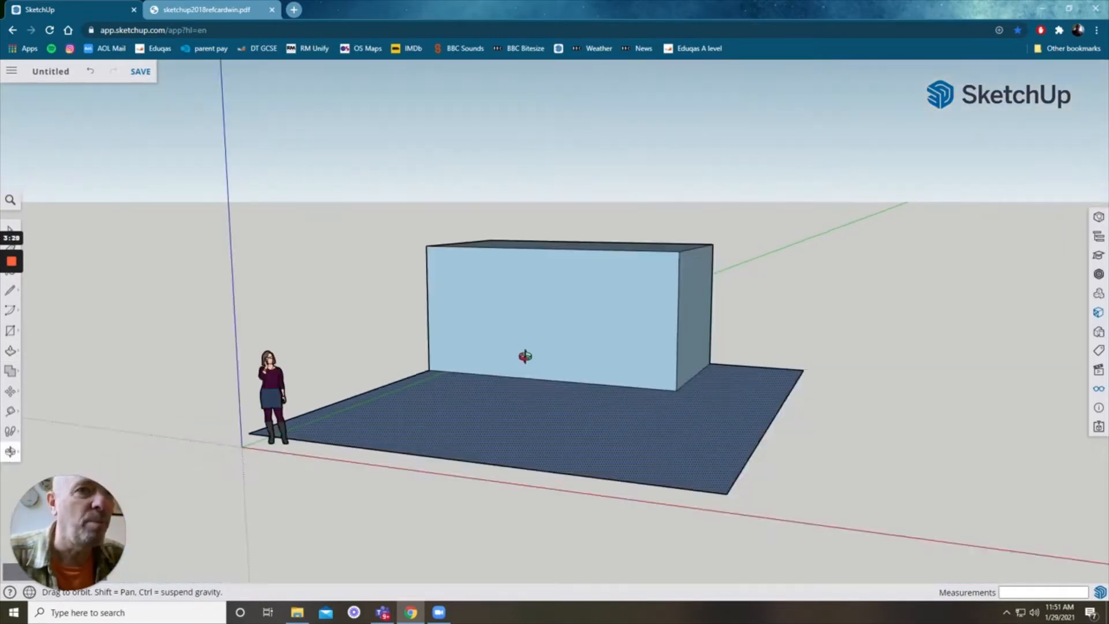
drag(514, 387, 391, 450)
scroll(520, 346, up, 5)
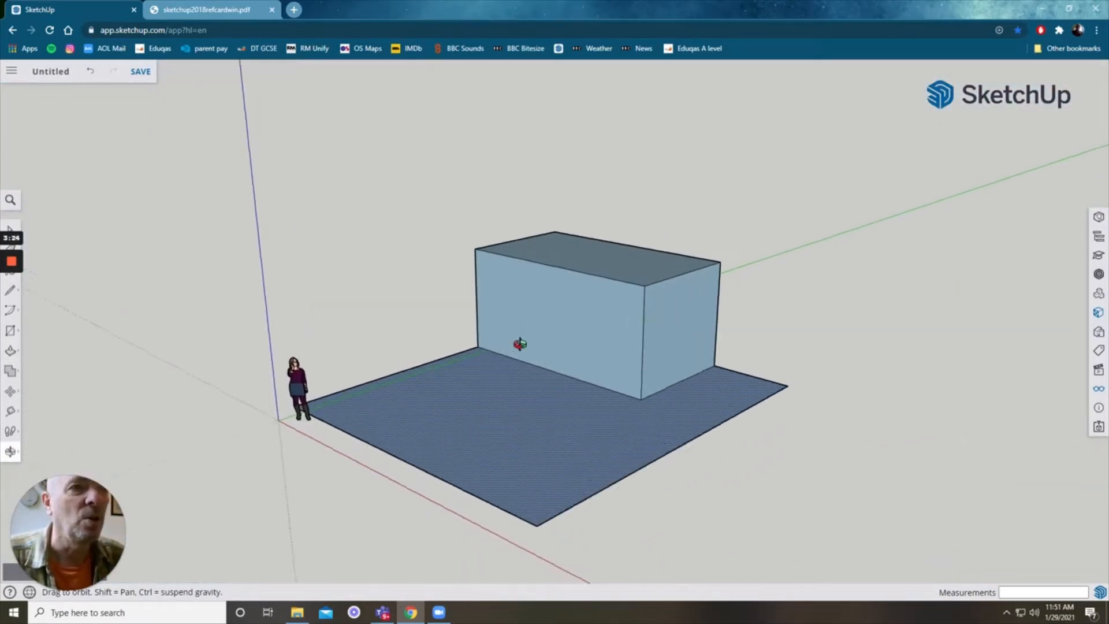
scroll(524, 350, up, 2)
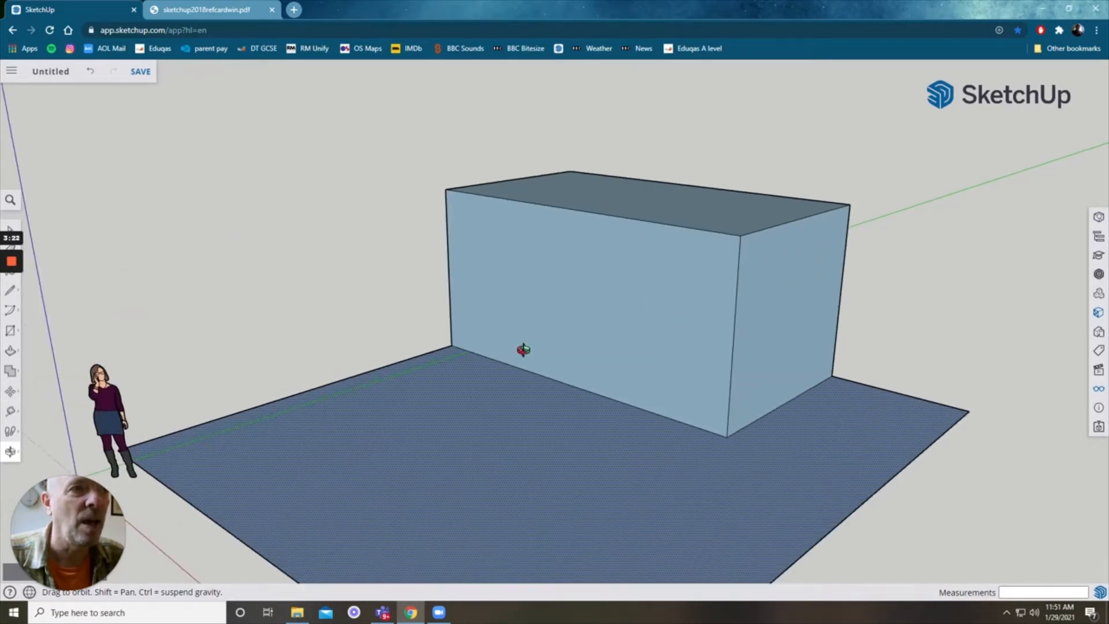
scroll(523, 350, up, 2)
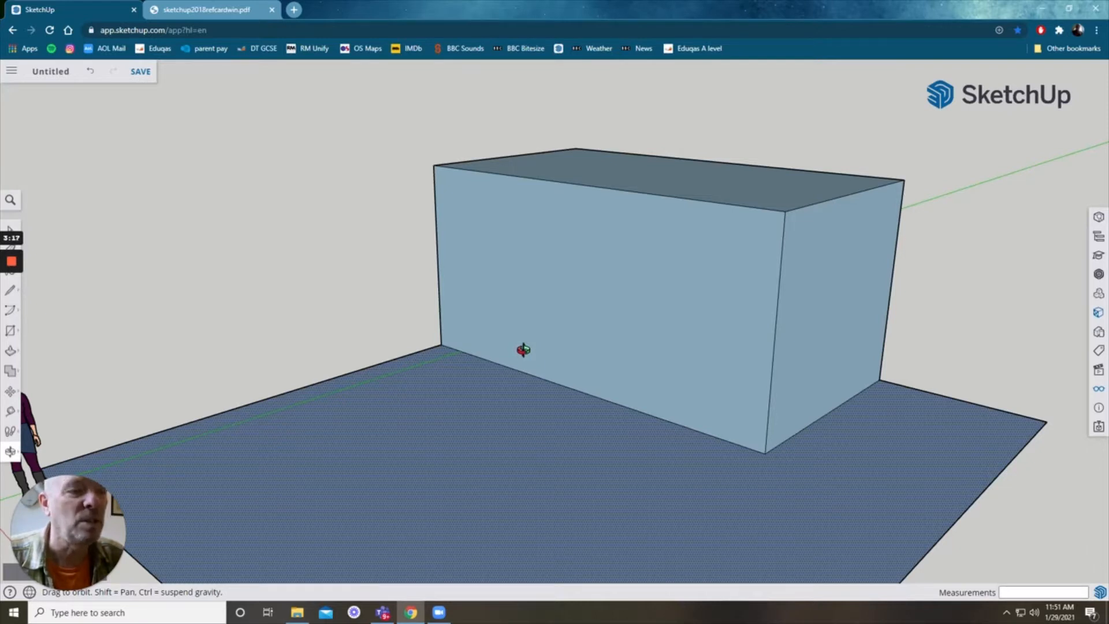
key(l)
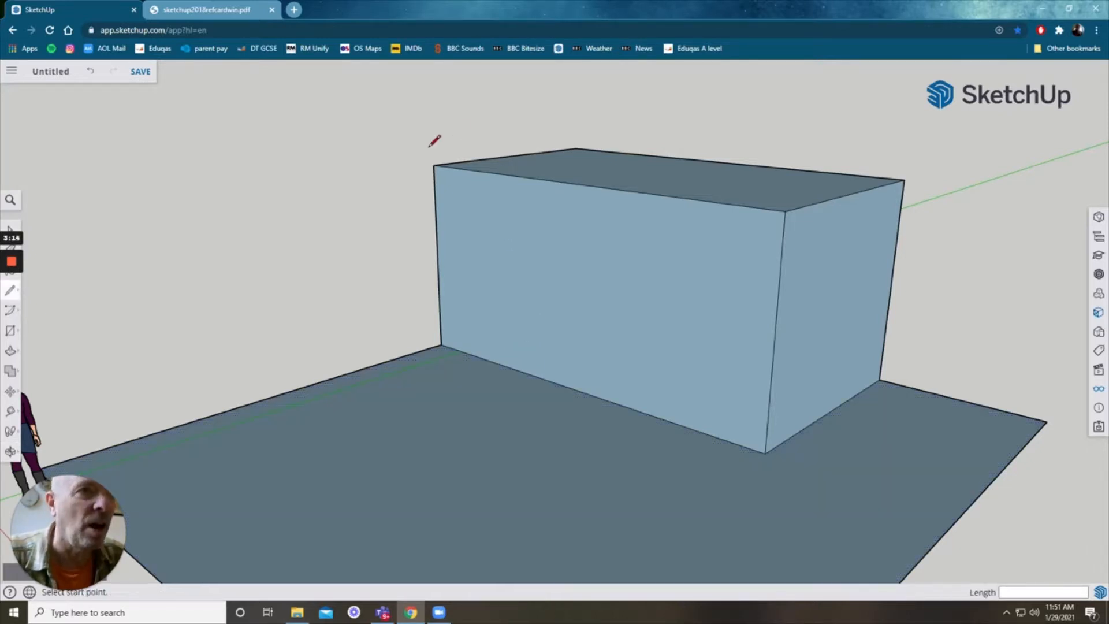
click(434, 185)
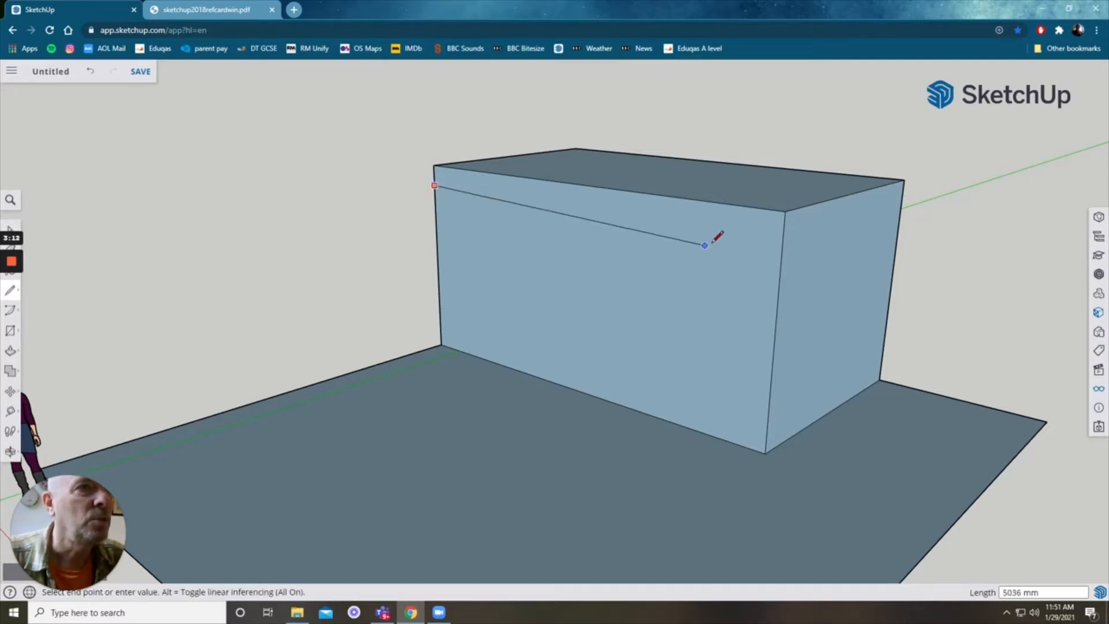
click(783, 238)
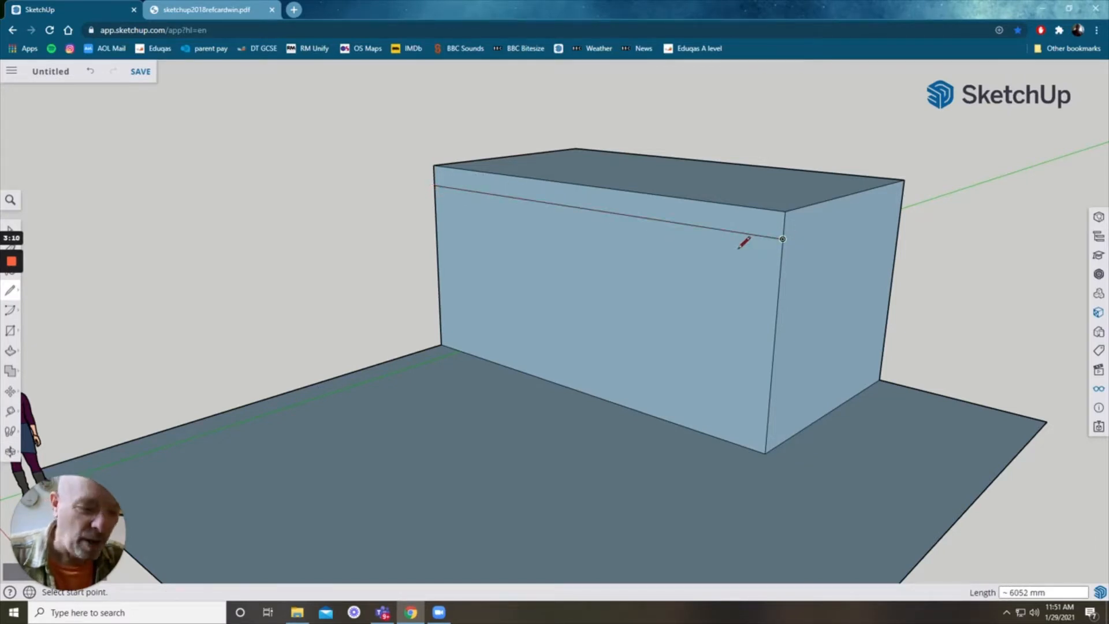
Step: Push/pull the top strip of the front face outward about 1256 mm to form a canopy
key(p)
click(698, 223)
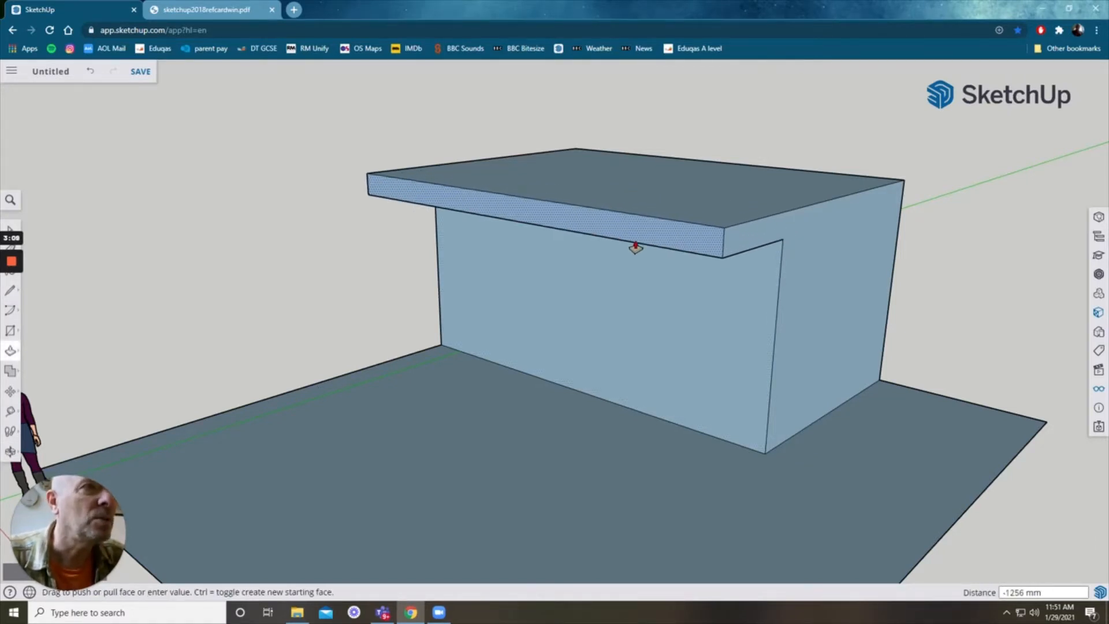
click(634, 249)
Step: Draw a rectangle about 5470 mm by 1290 mm on the front wall just below the canopy
key(o)
drag(604, 316, 635, 238)
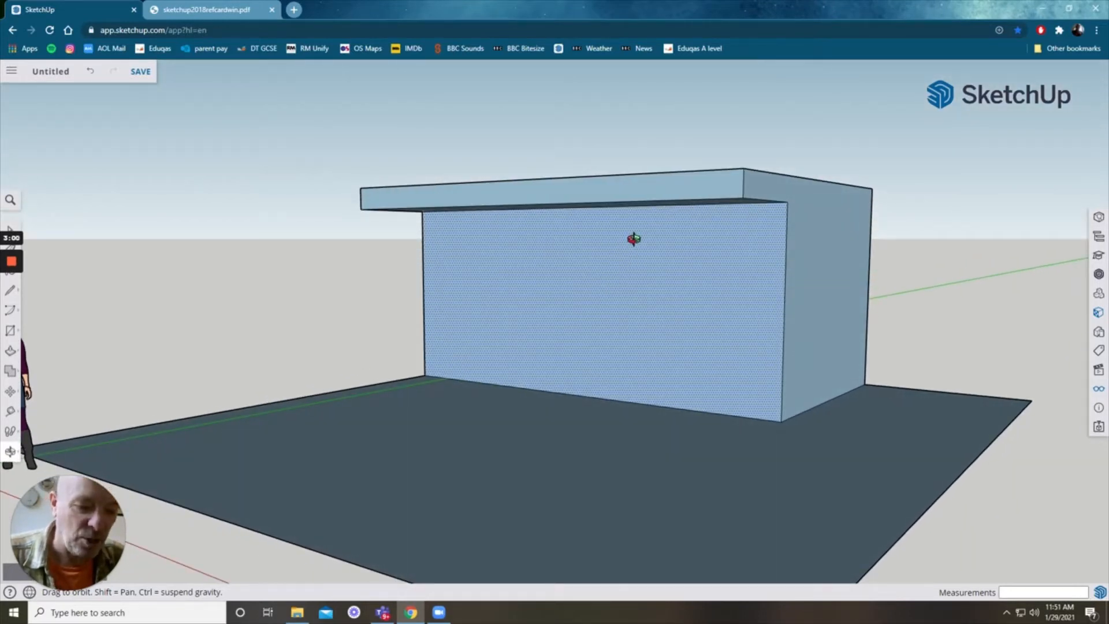
key(r)
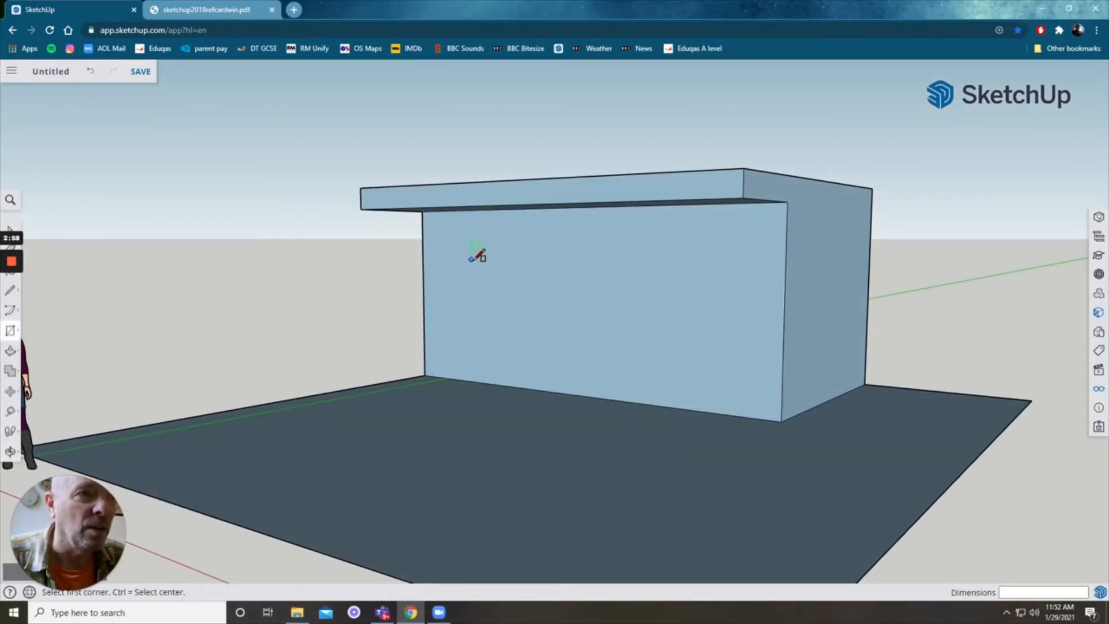
key(o)
drag(493, 295, 506, 257)
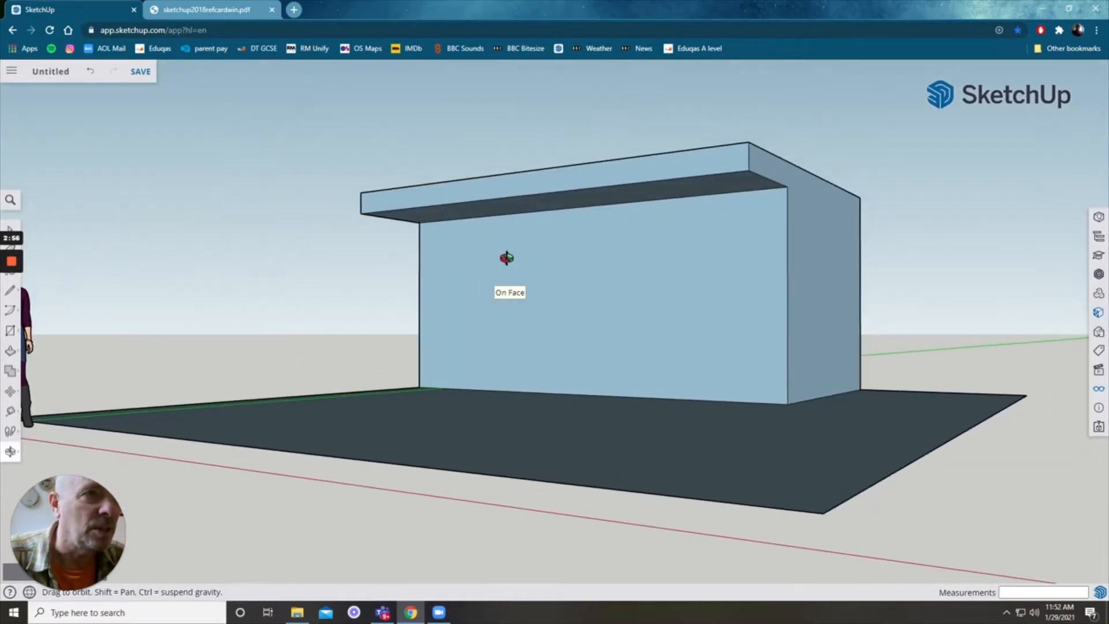
scroll(503, 262, up, 3)
scroll(502, 261, up, 2)
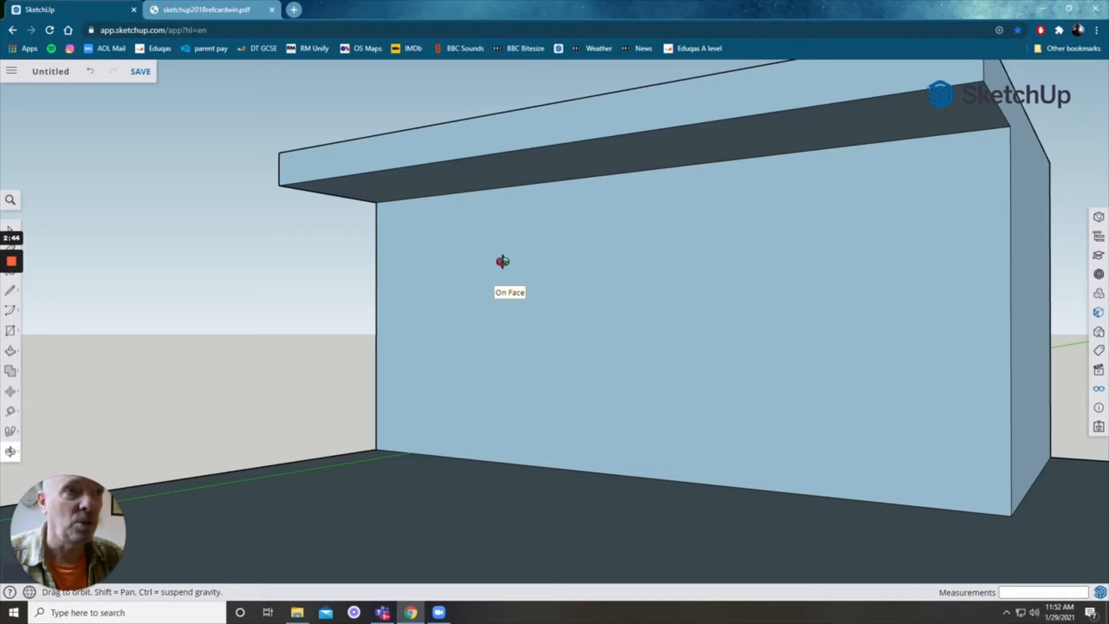
key(r)
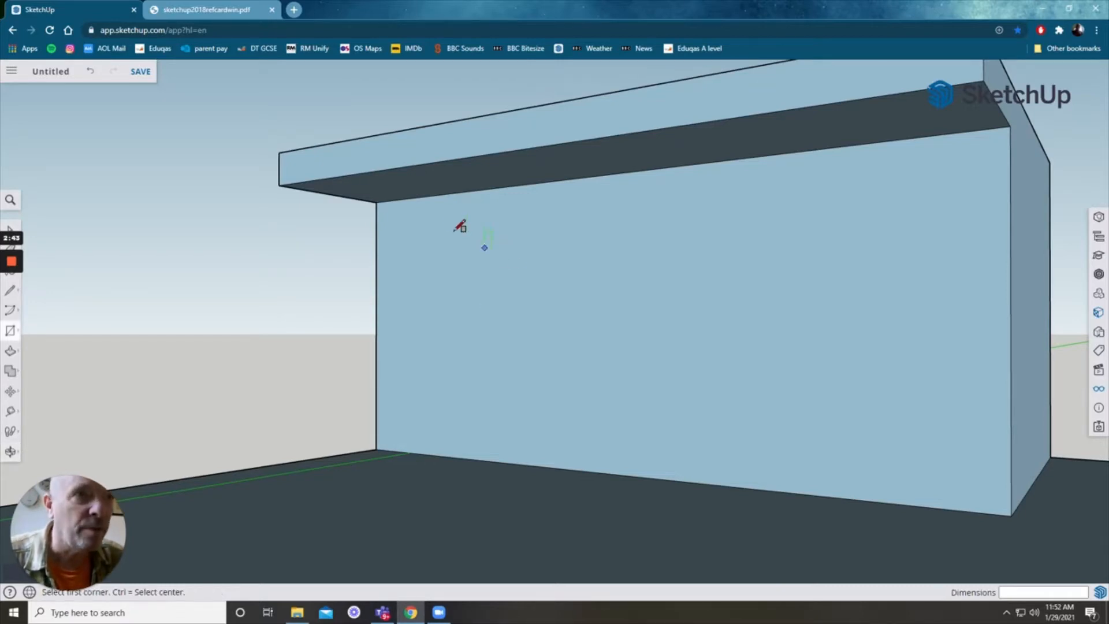
click(399, 199)
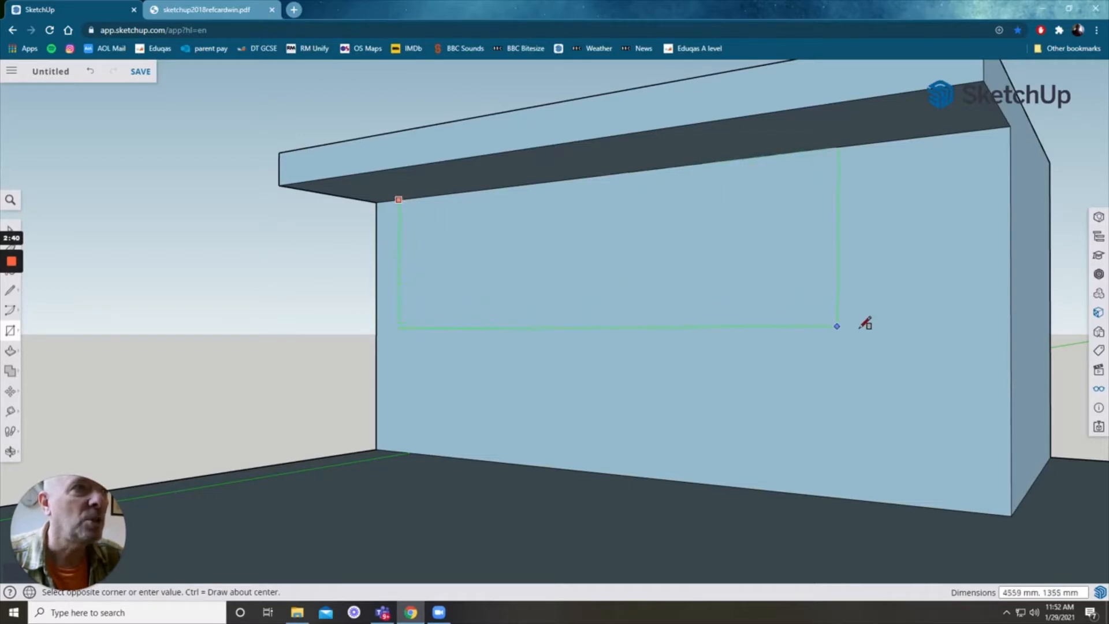
click(970, 316)
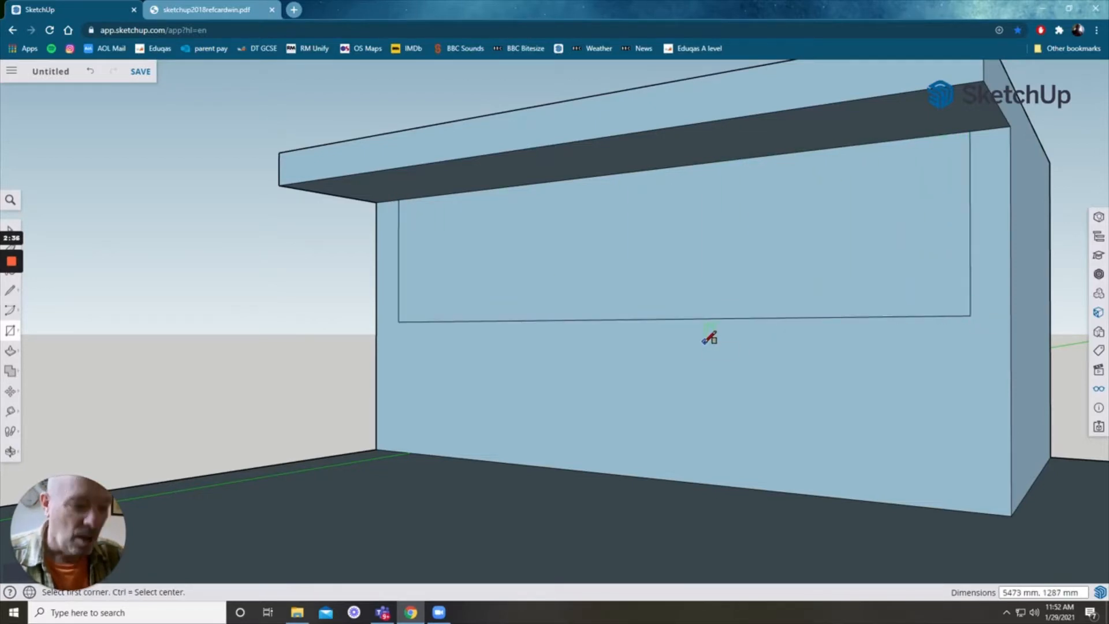
Step: Push the window rectangle into the wall about 138 mm
key(p)
click(658, 307)
click(662, 308)
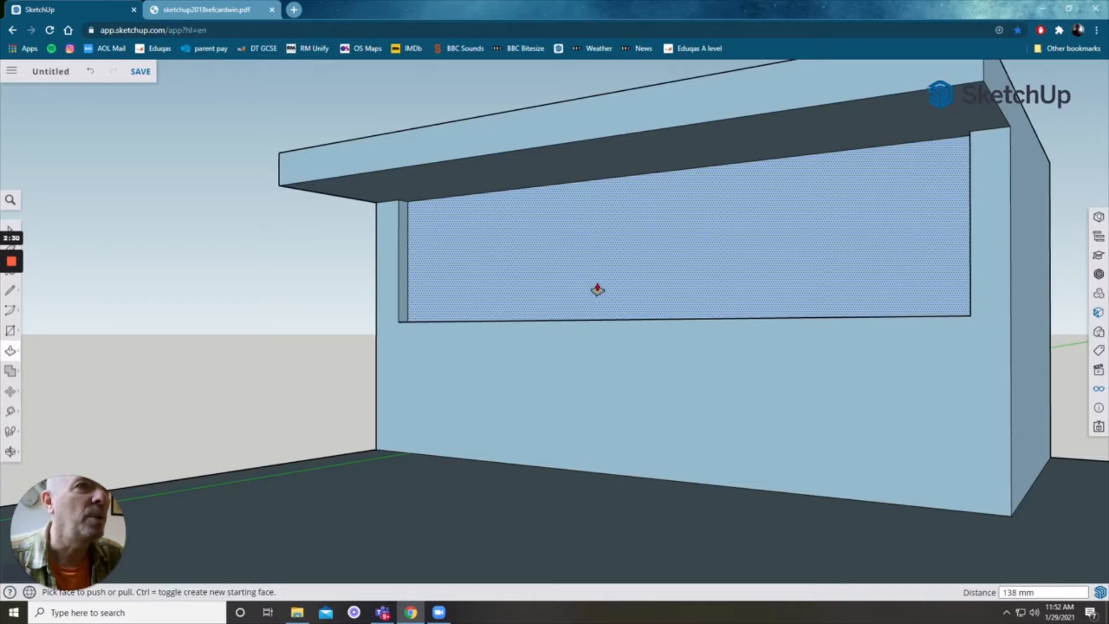
Step: Push the recessed window face through the rest of the wall to open the serving window
double_click(617, 256)
middle_drag(617, 256, 630, 295)
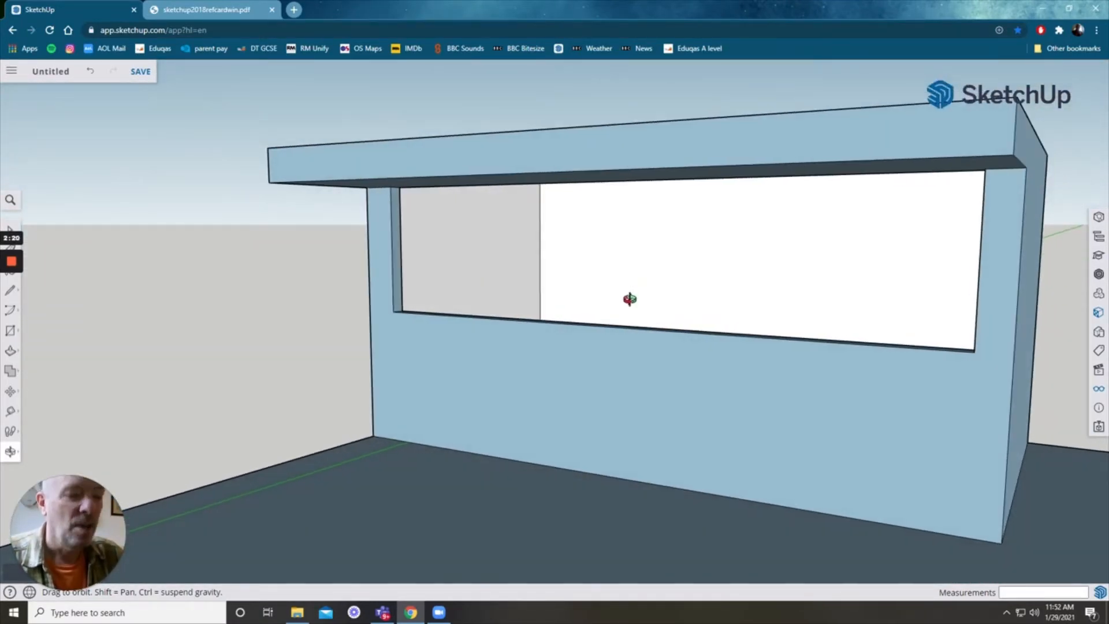
Step: Draw a rectangle about 5474 mm by 136 mm on the front wall just below the window opening
key(r)
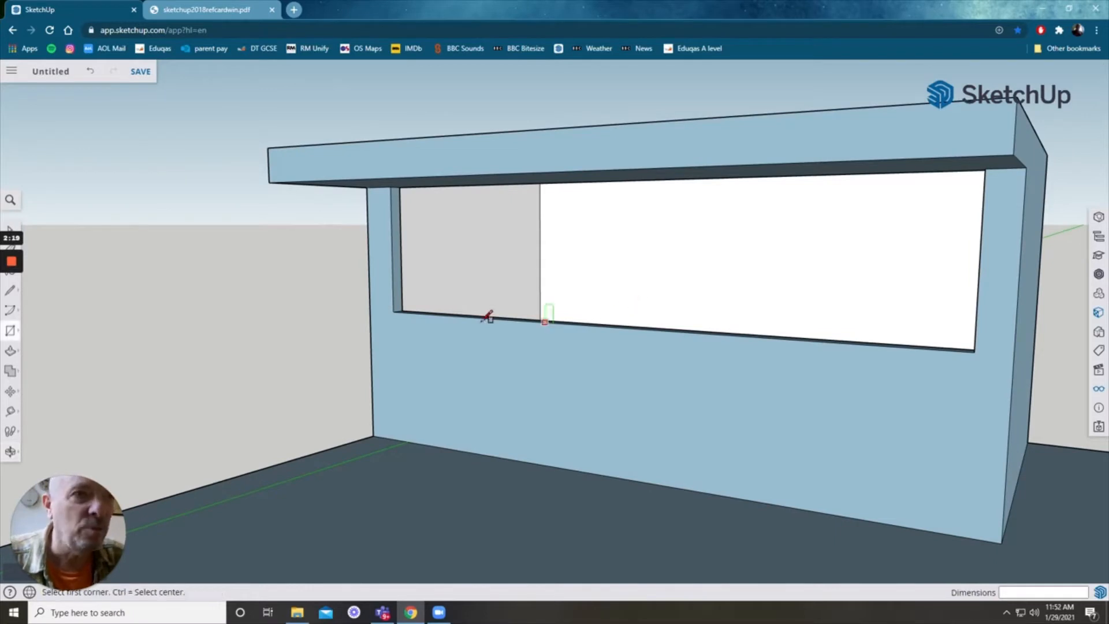
click(393, 312)
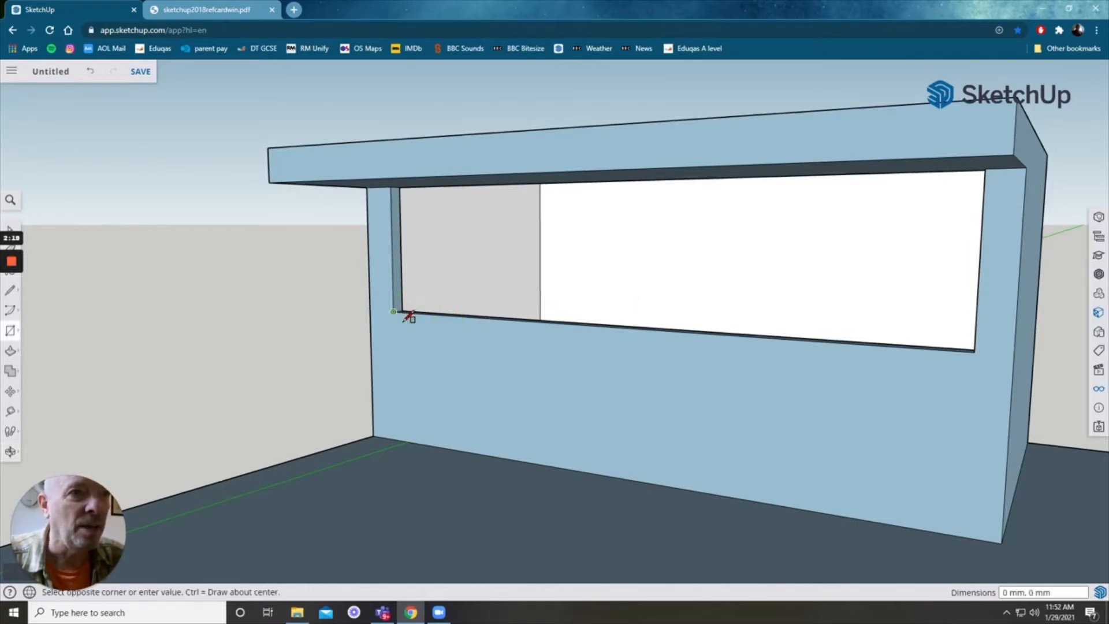
click(975, 370)
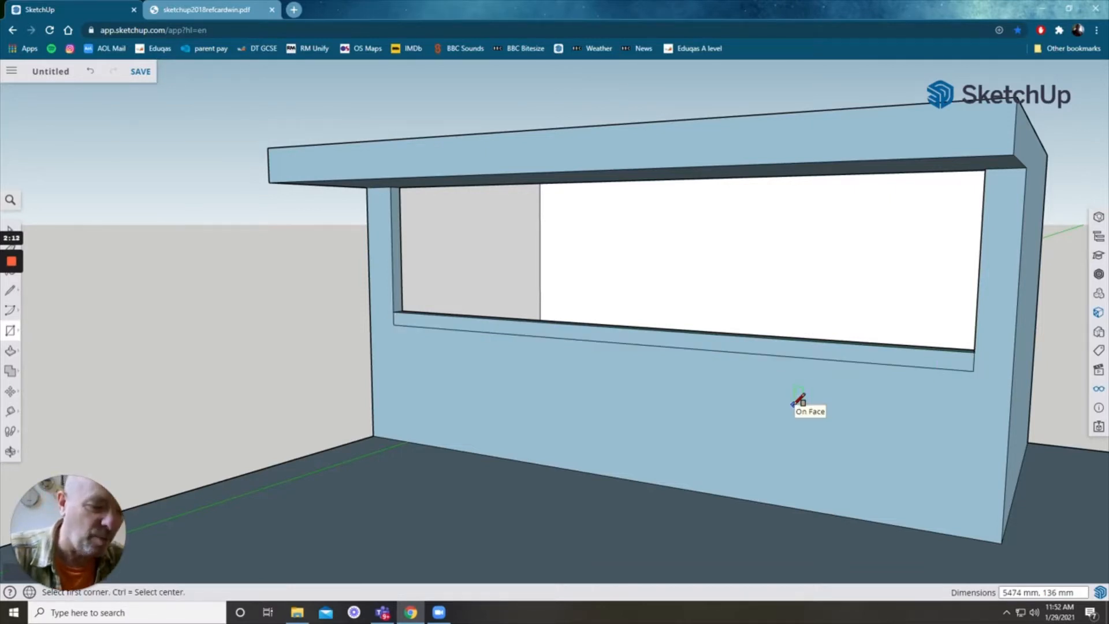
Step: Push/pull the strip below the window outward about 924 mm to form a serving counter
key(o)
drag(746, 388, 740, 438)
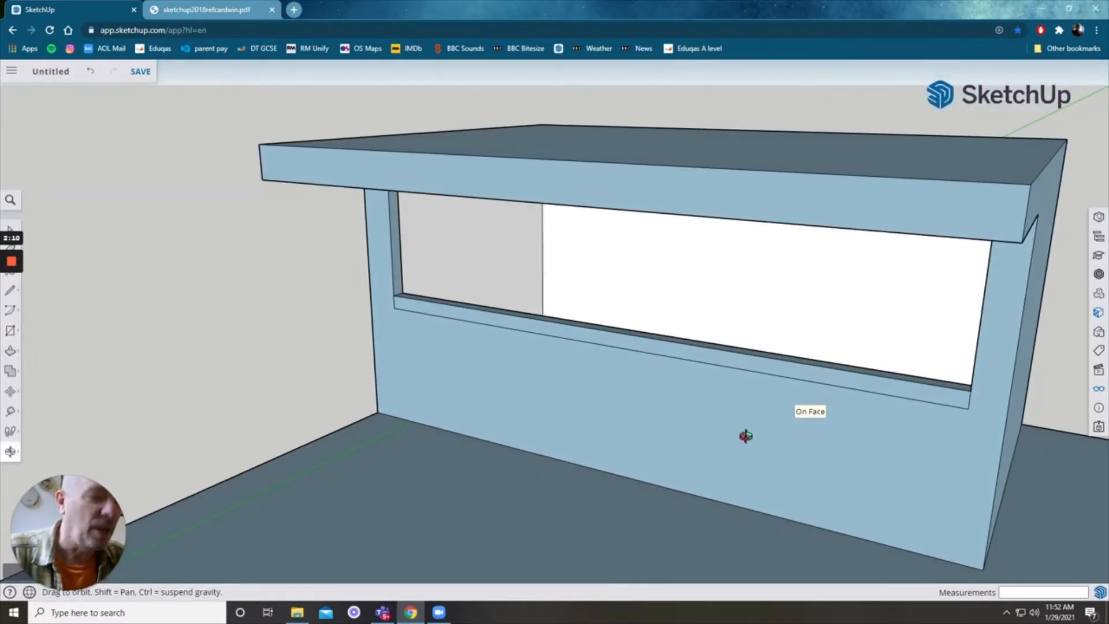
key(p)
drag(732, 361, 695, 401)
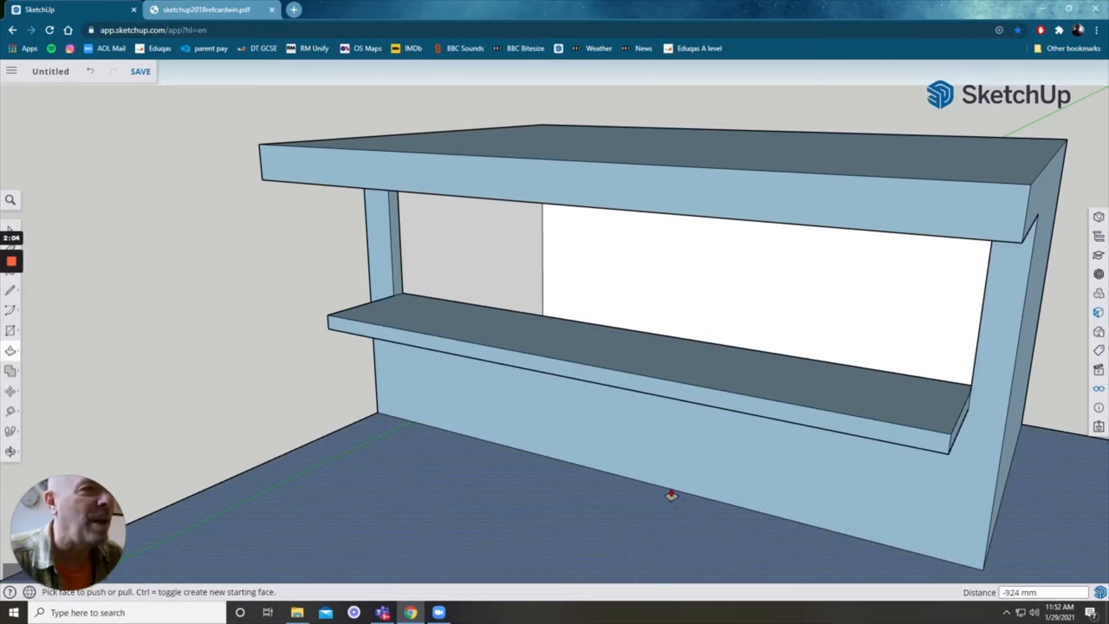
Step: Select the whole kiosk and paint it with a light wood material
scroll(664, 497, down, 5)
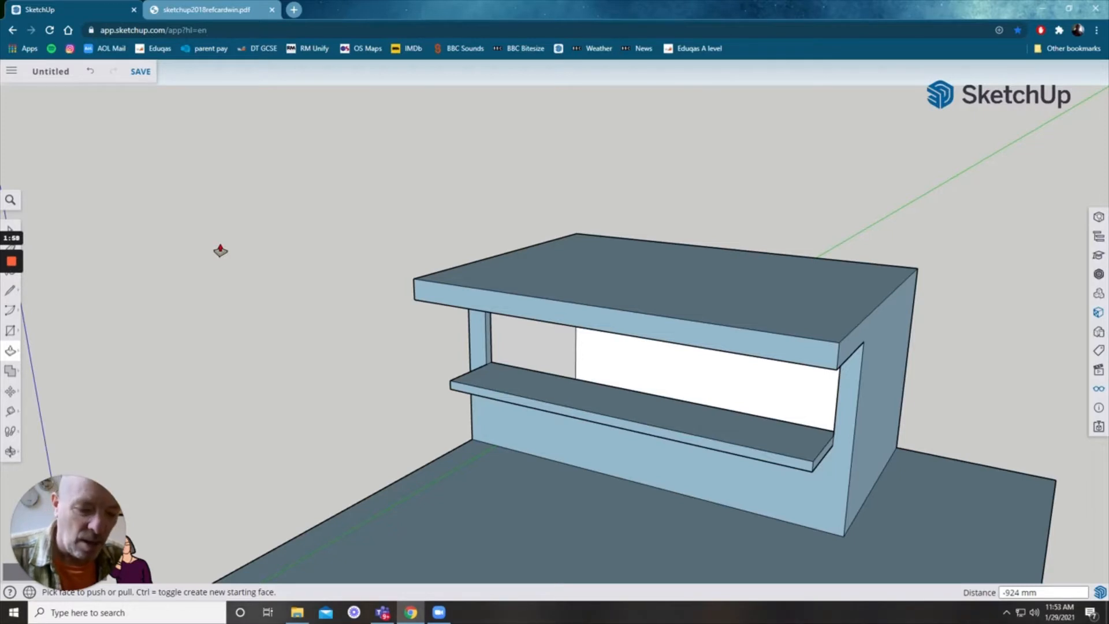
key(space)
drag(354, 165, 931, 546)
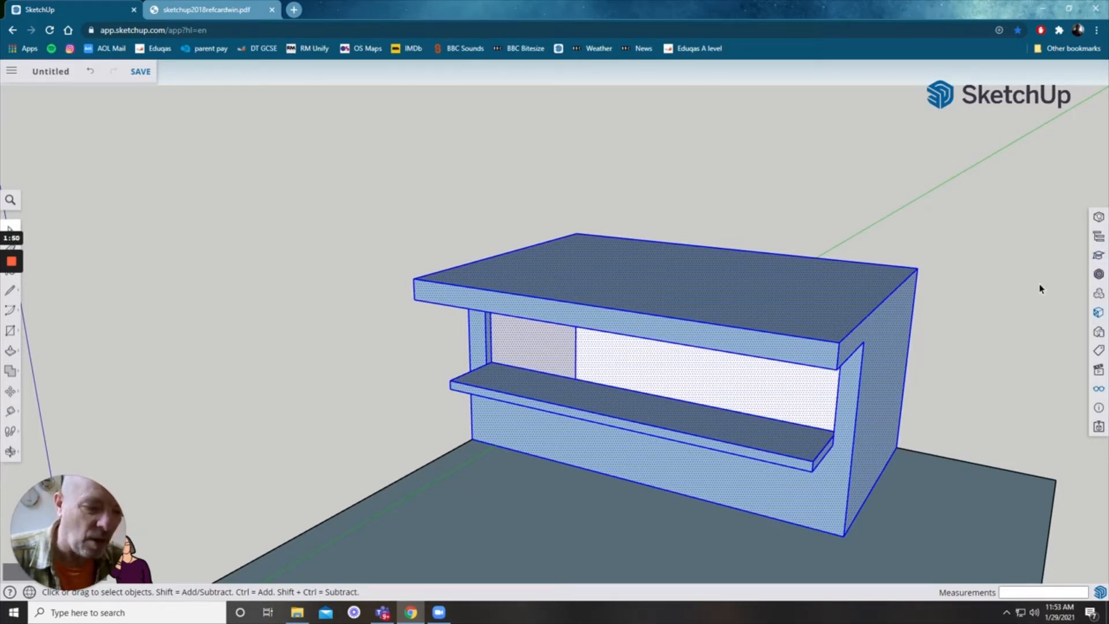
key(b)
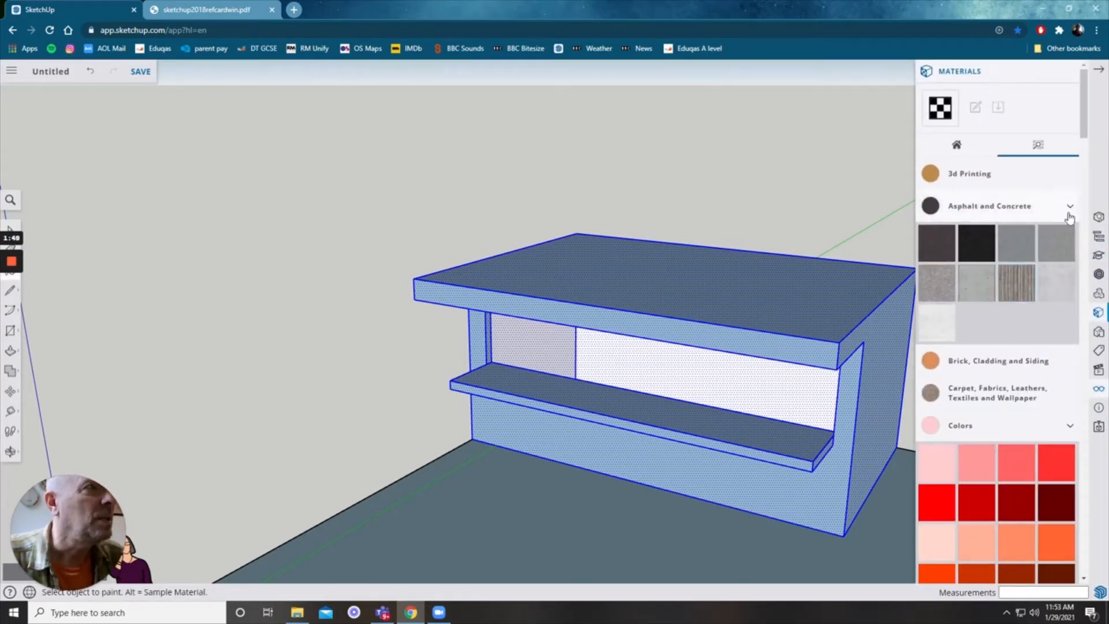
click(1070, 209)
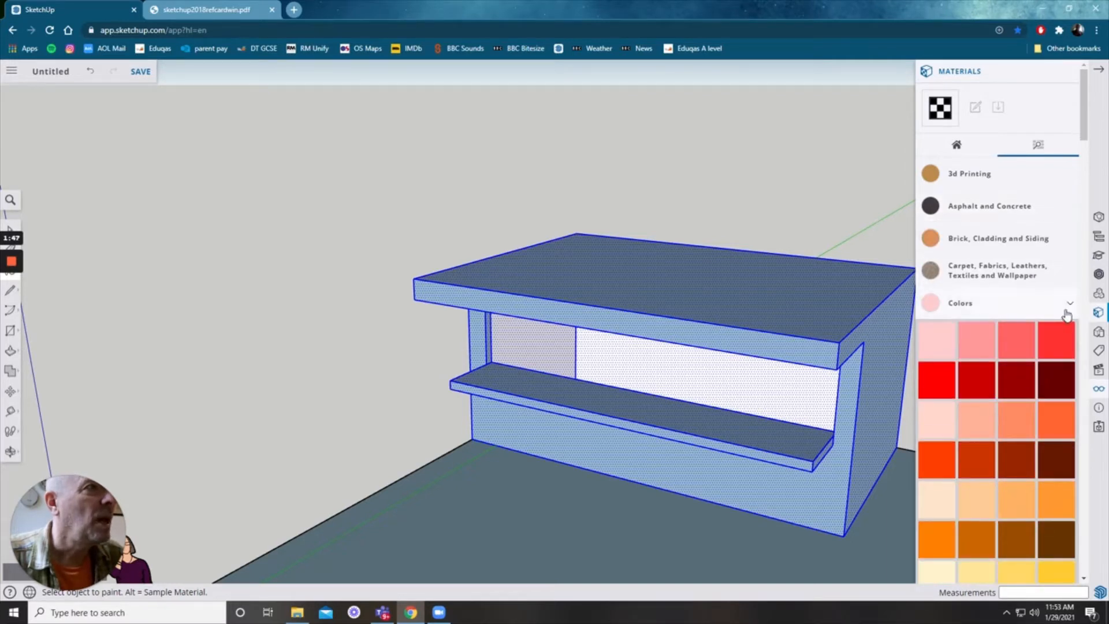
click(1070, 304)
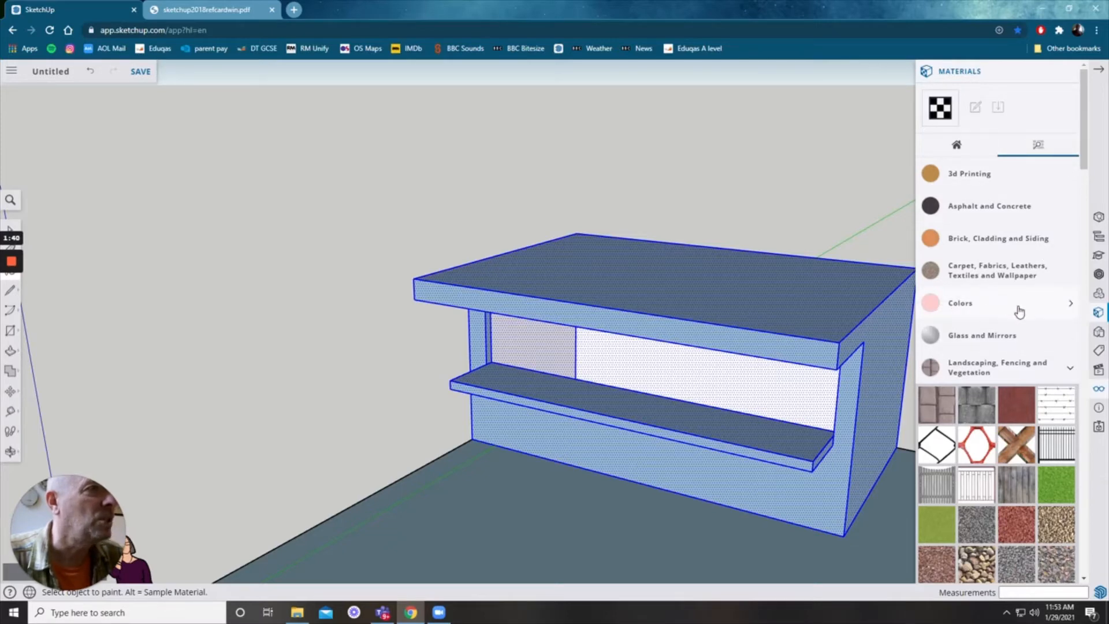
scroll(1018, 312, down, 10)
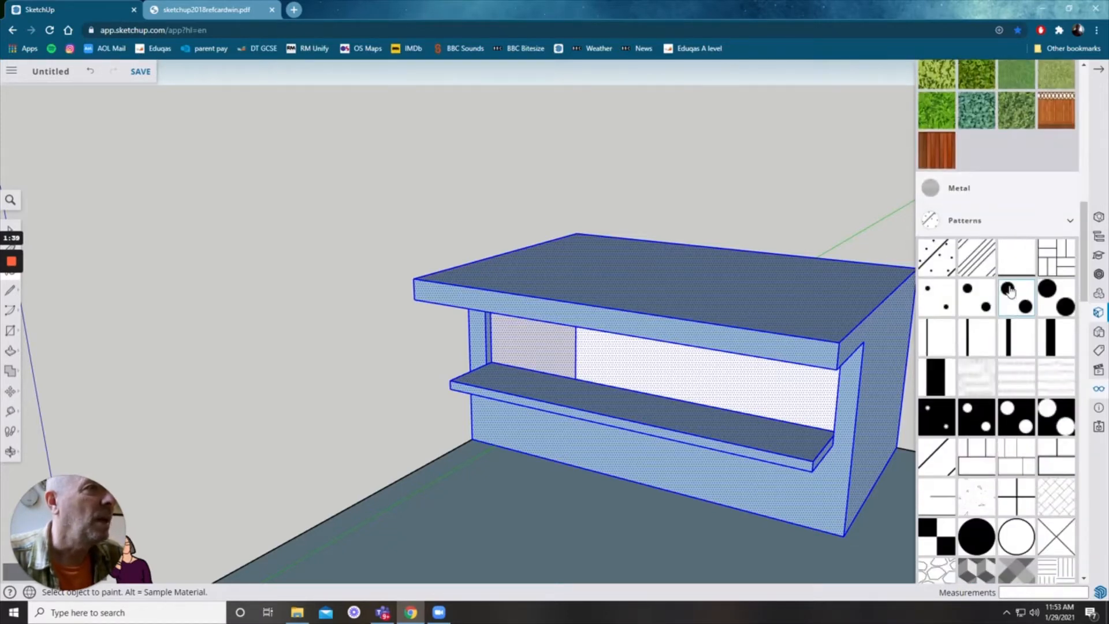
click(1061, 278)
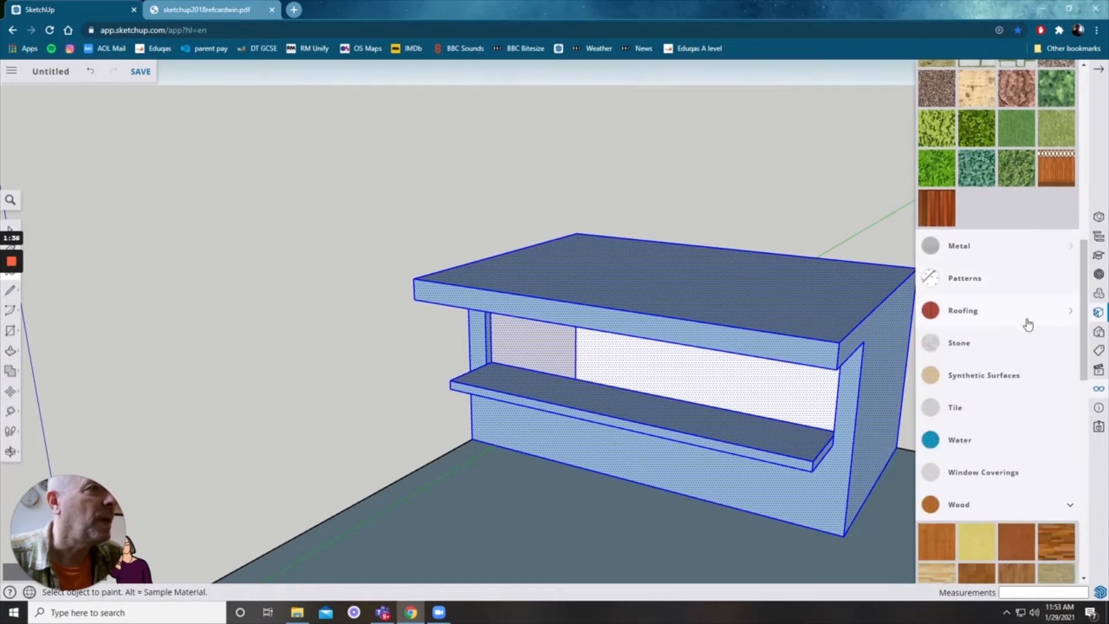
scroll(1025, 329, down, 2)
scroll(1025, 333, down, 2)
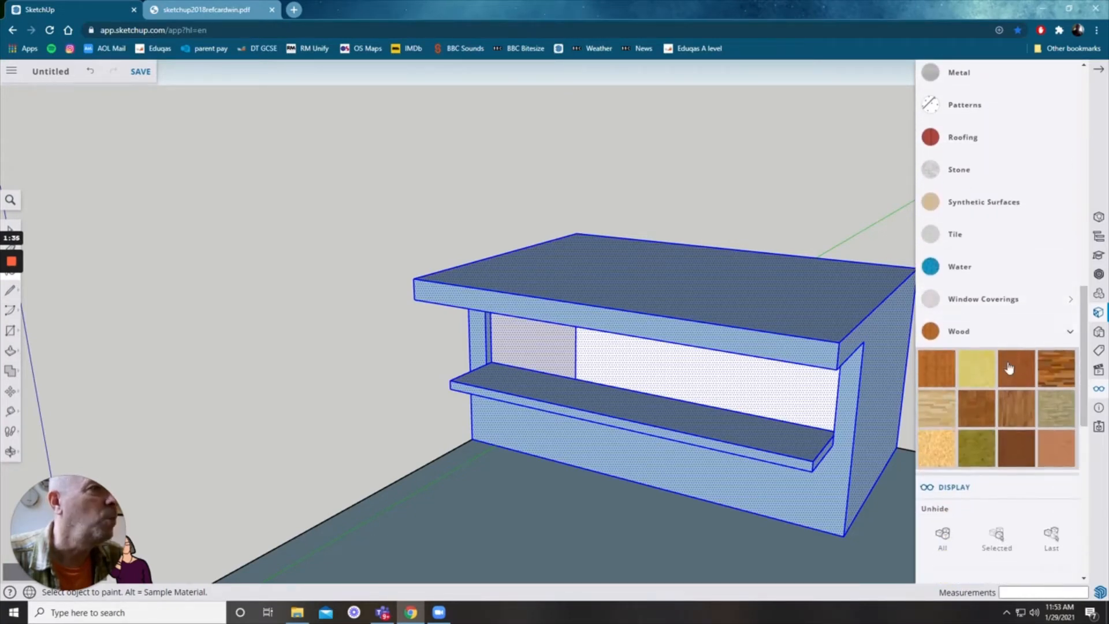
click(938, 409)
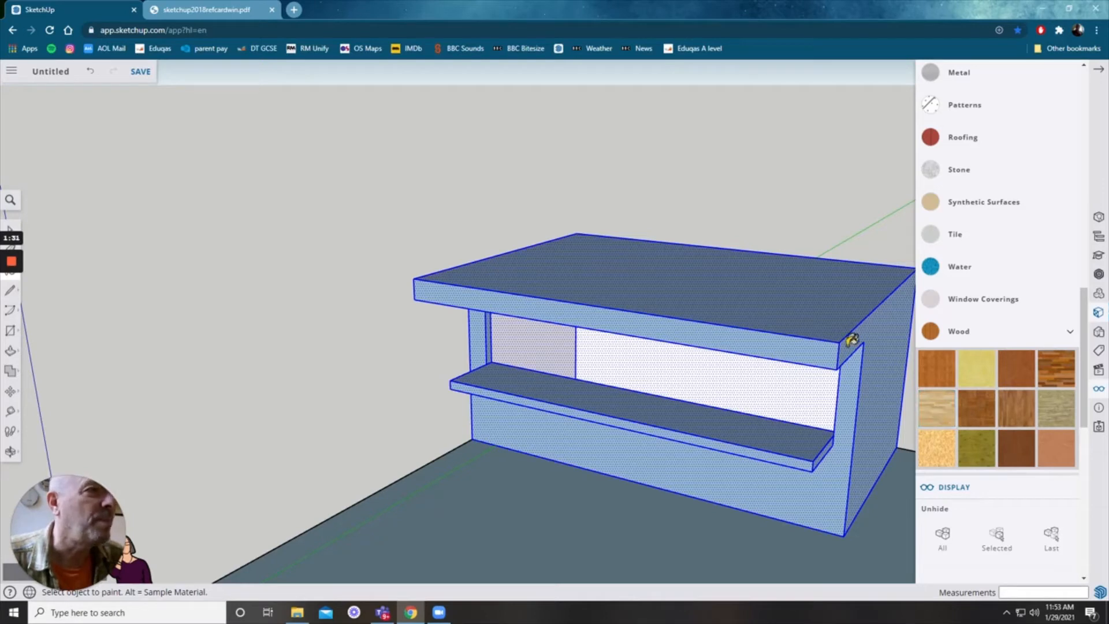
click(799, 340)
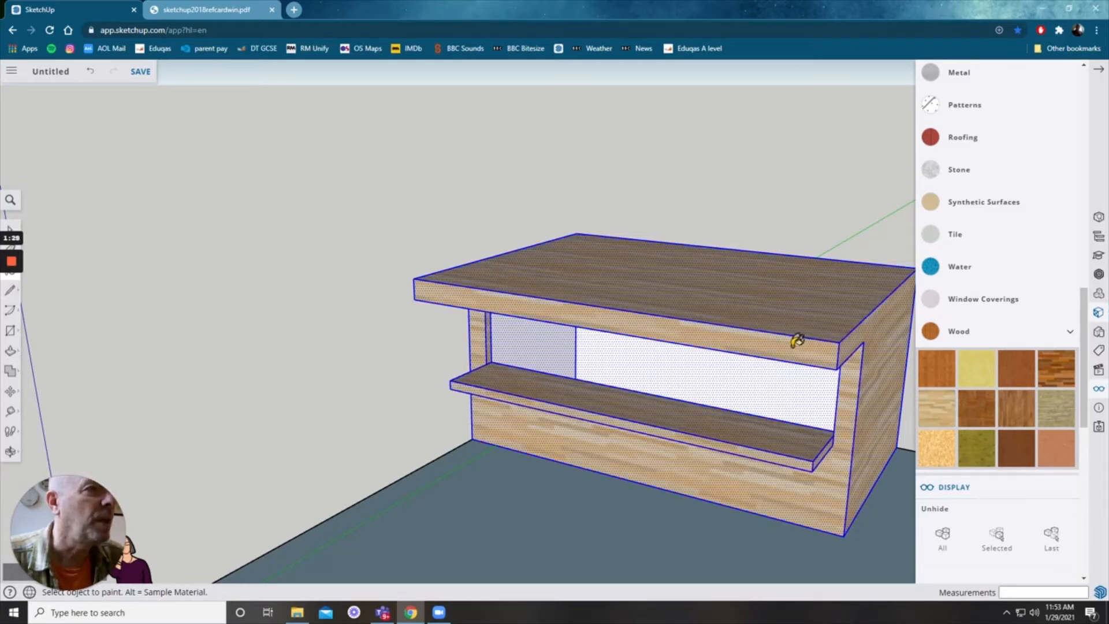
Step: Paint the ground plane with a wood material
click(1070, 339)
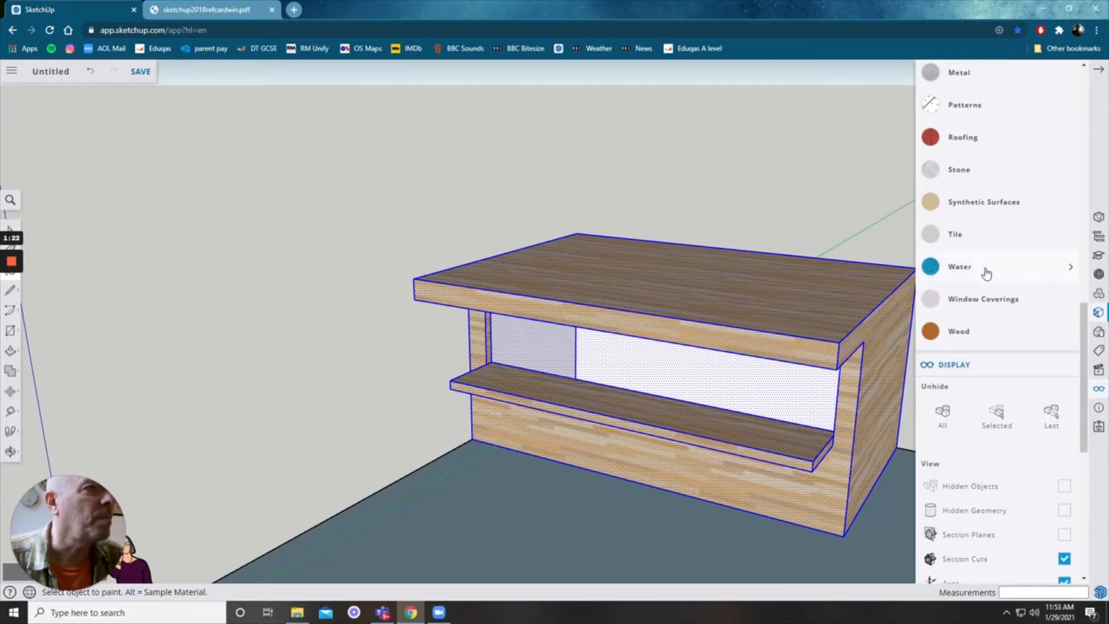
scroll(986, 275, up, 2)
scroll(985, 277, down, 2)
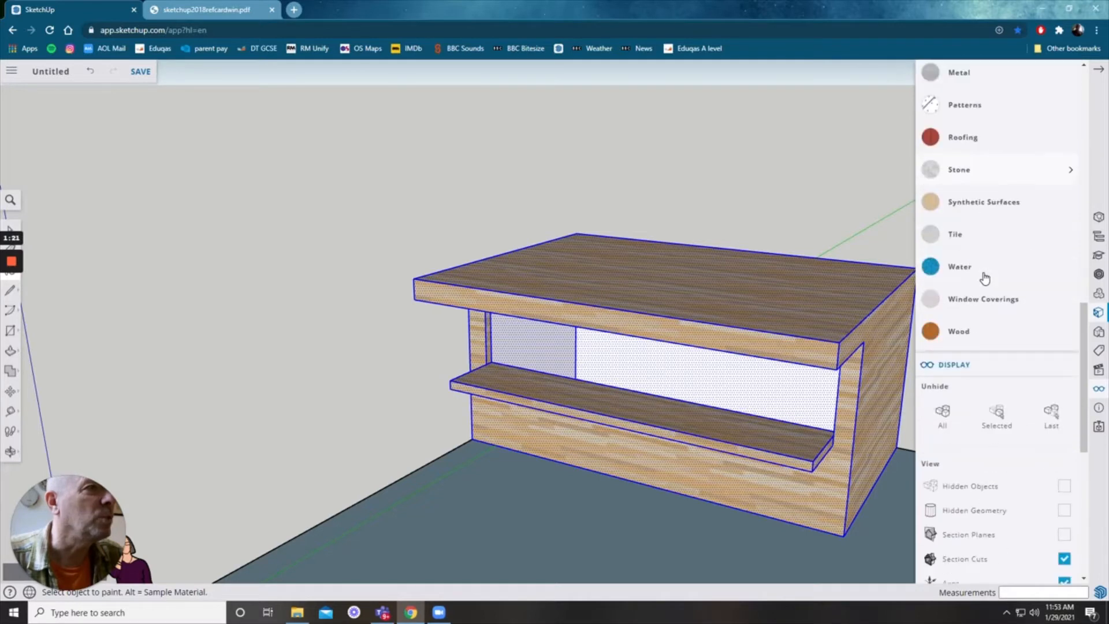
click(960, 337)
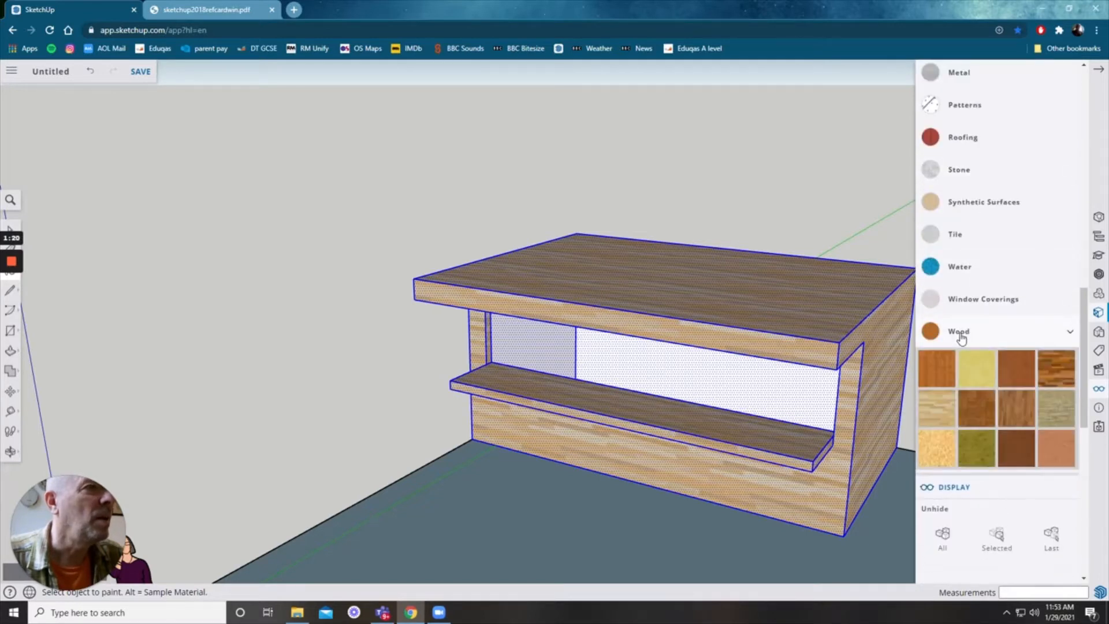
click(528, 521)
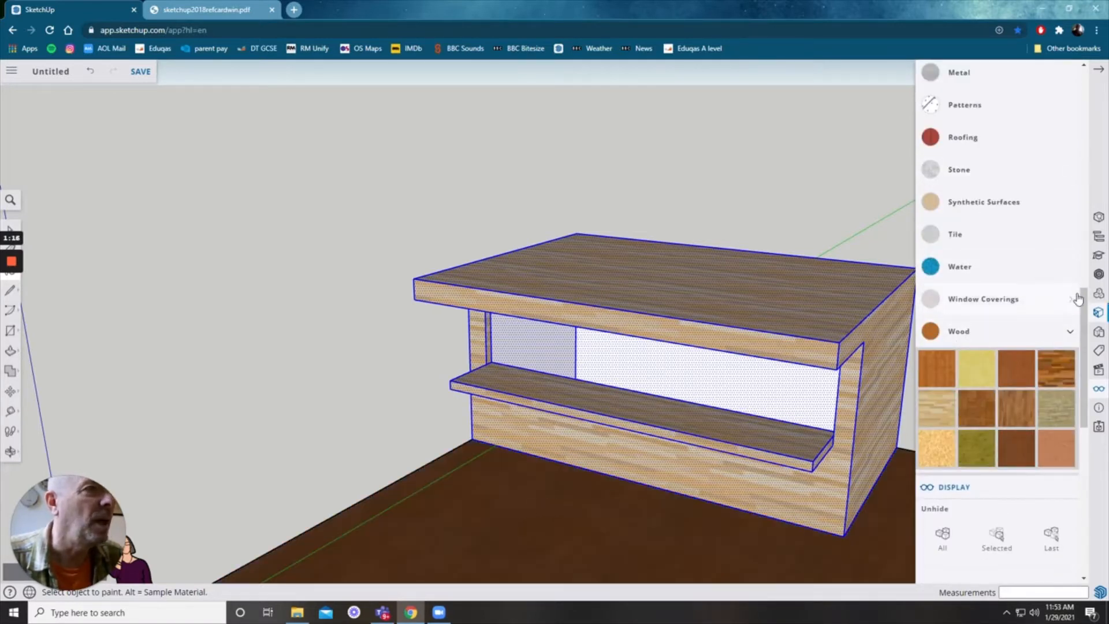
Step: Paint the ground plane with a grey block paving material from the landscaping materials
click(990, 203)
scroll(990, 197, up, 2)
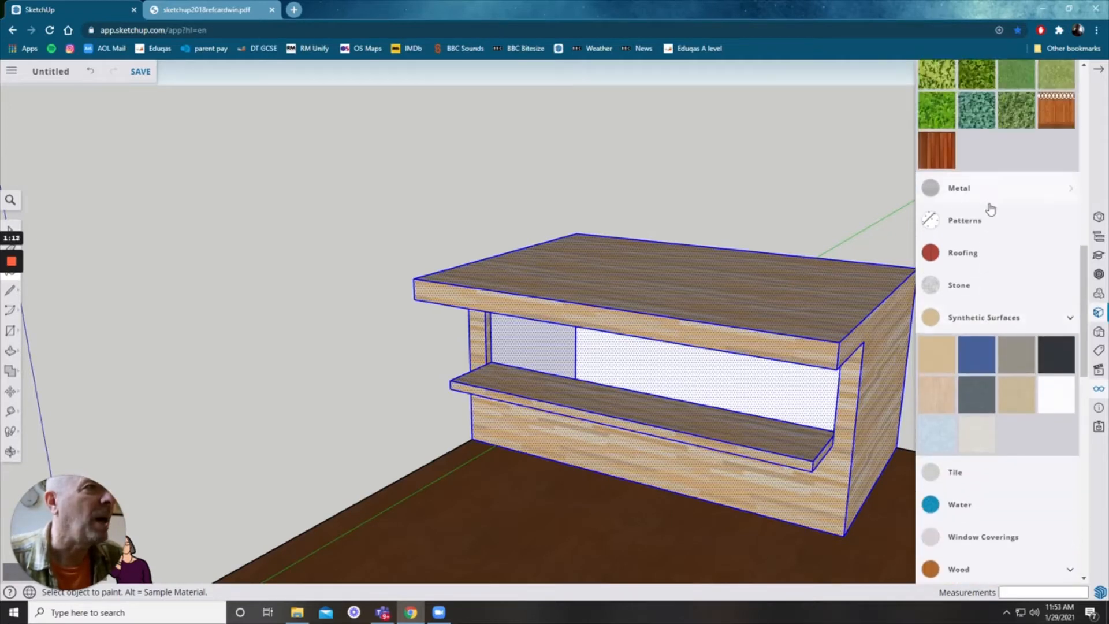
click(961, 295)
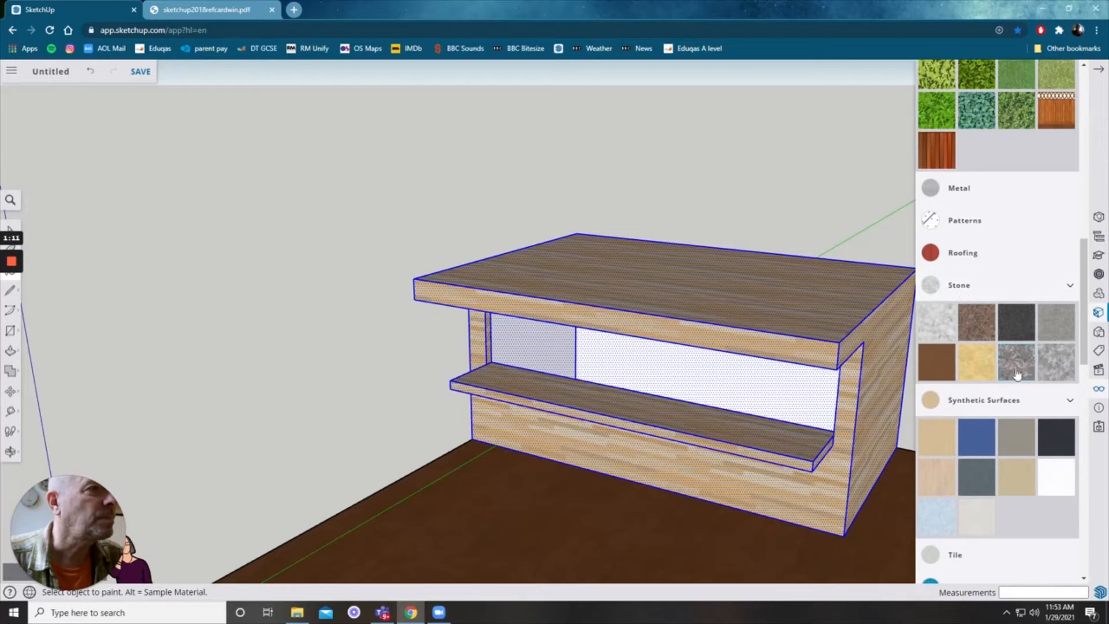
scroll(997, 279, up, 8)
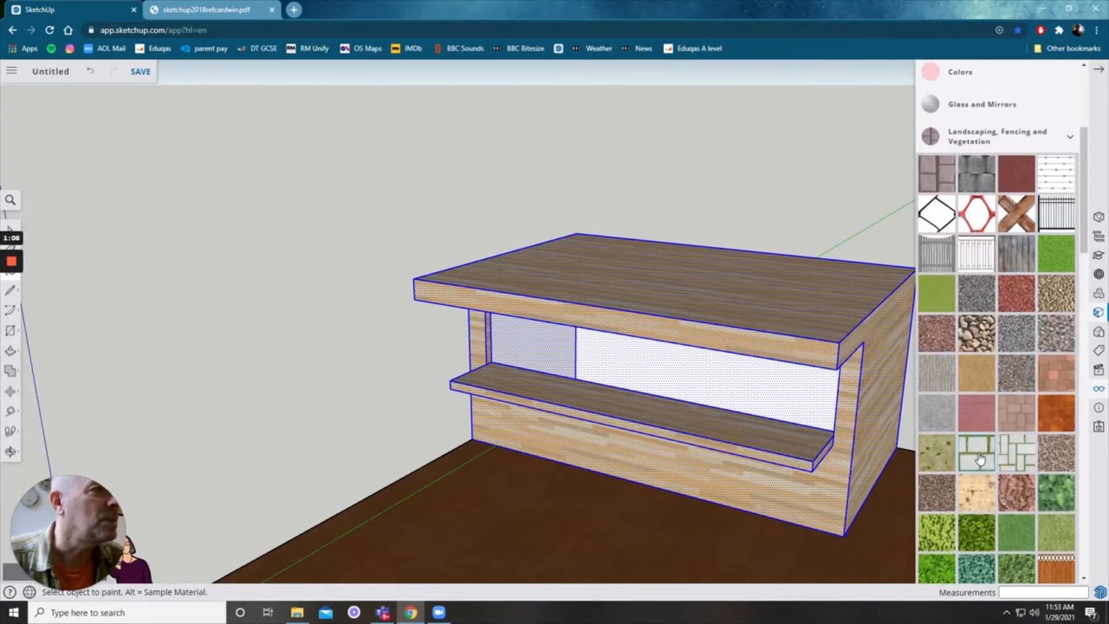
click(535, 513)
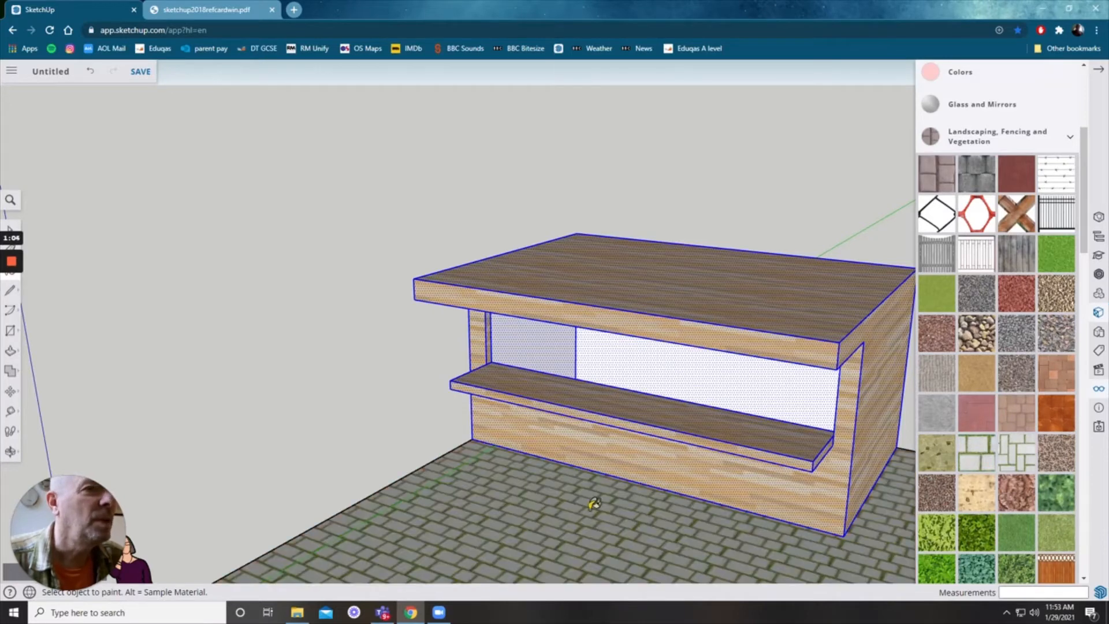
scroll(606, 475, down, 3)
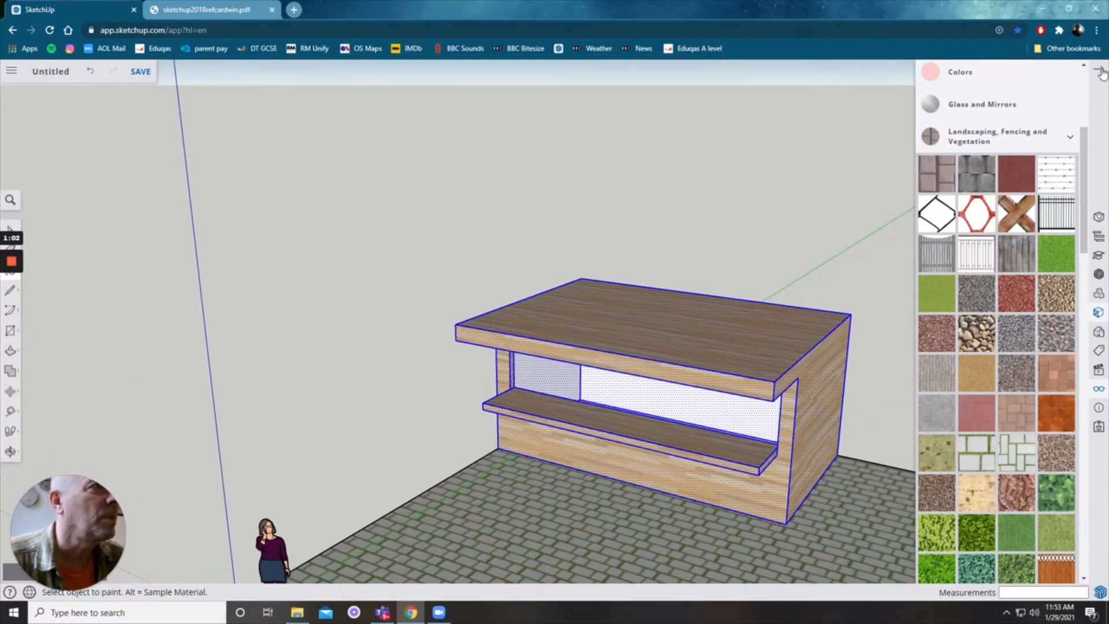
click(1101, 72)
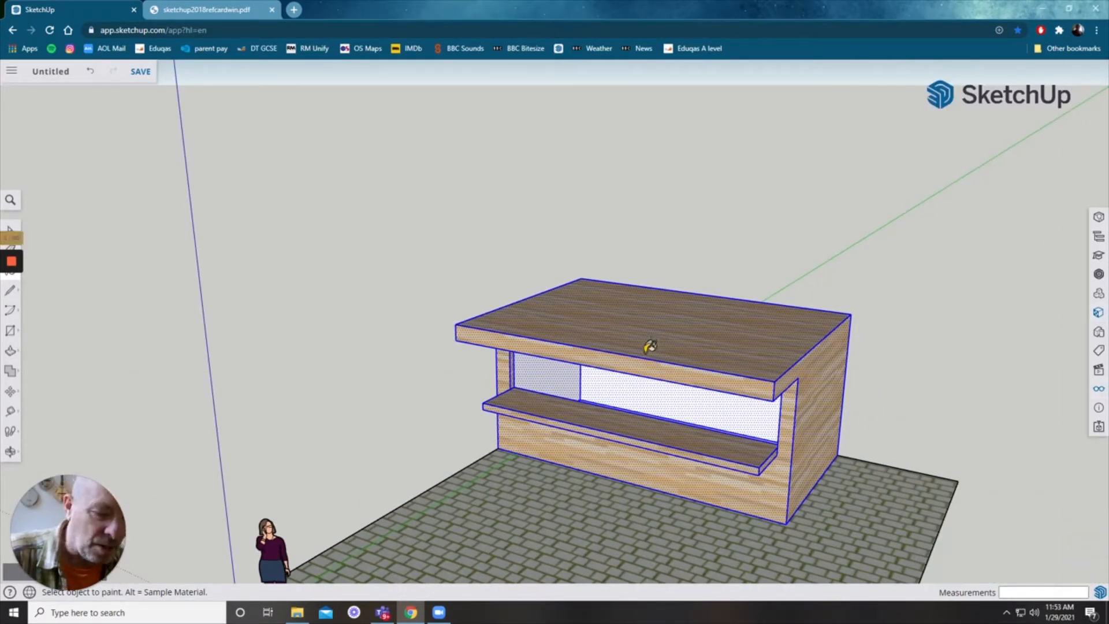
key(h)
drag(634, 381, 598, 335)
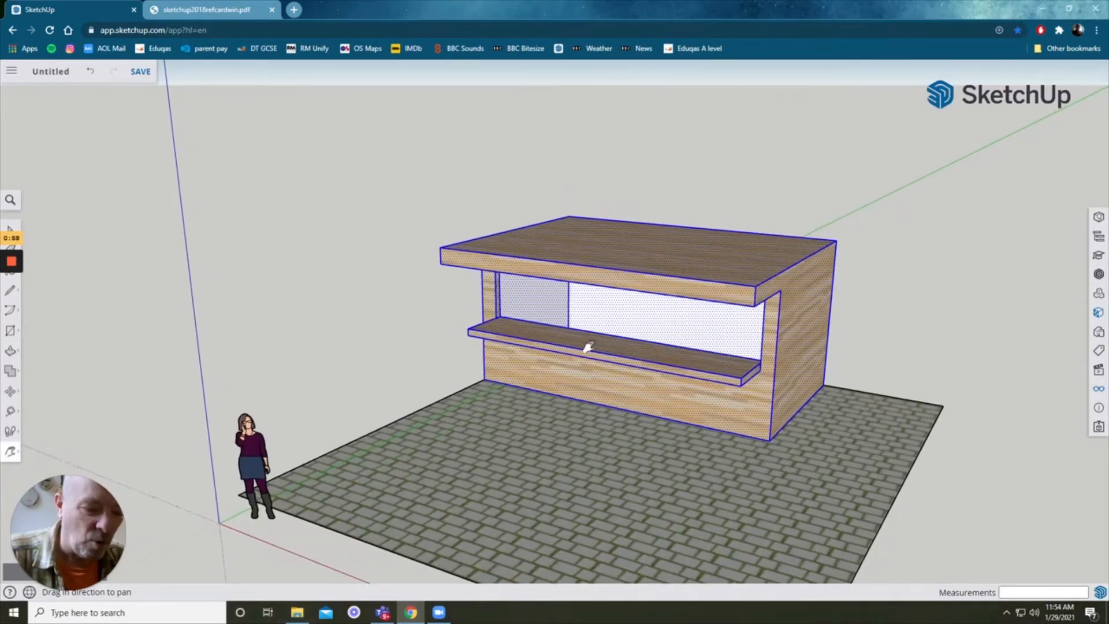
key(o)
drag(584, 376, 542, 327)
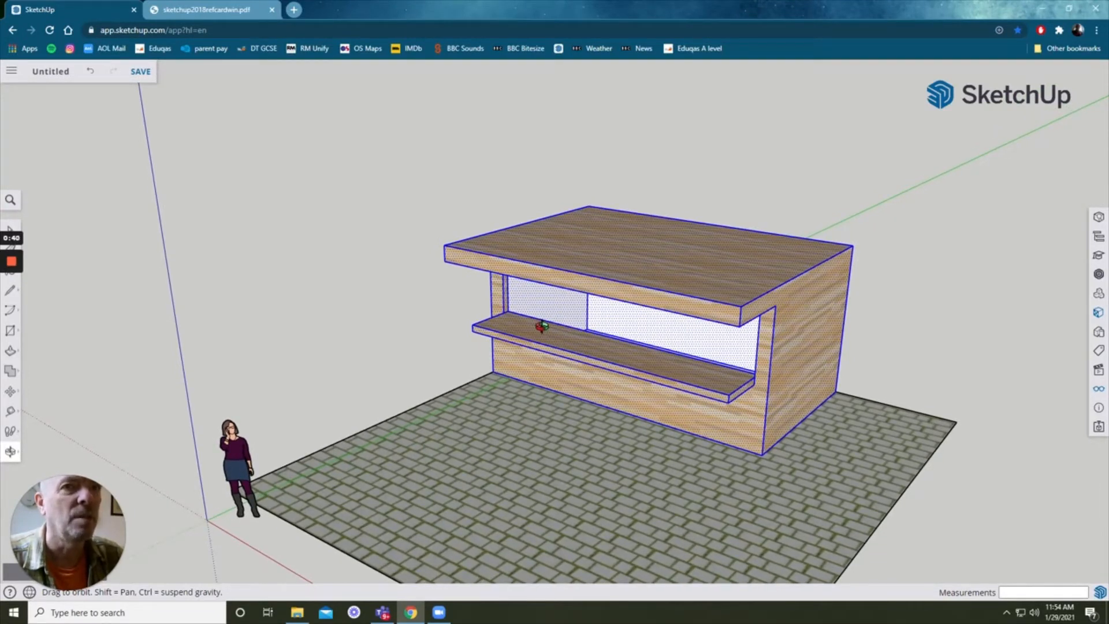
scroll(397, 326, up, 1)
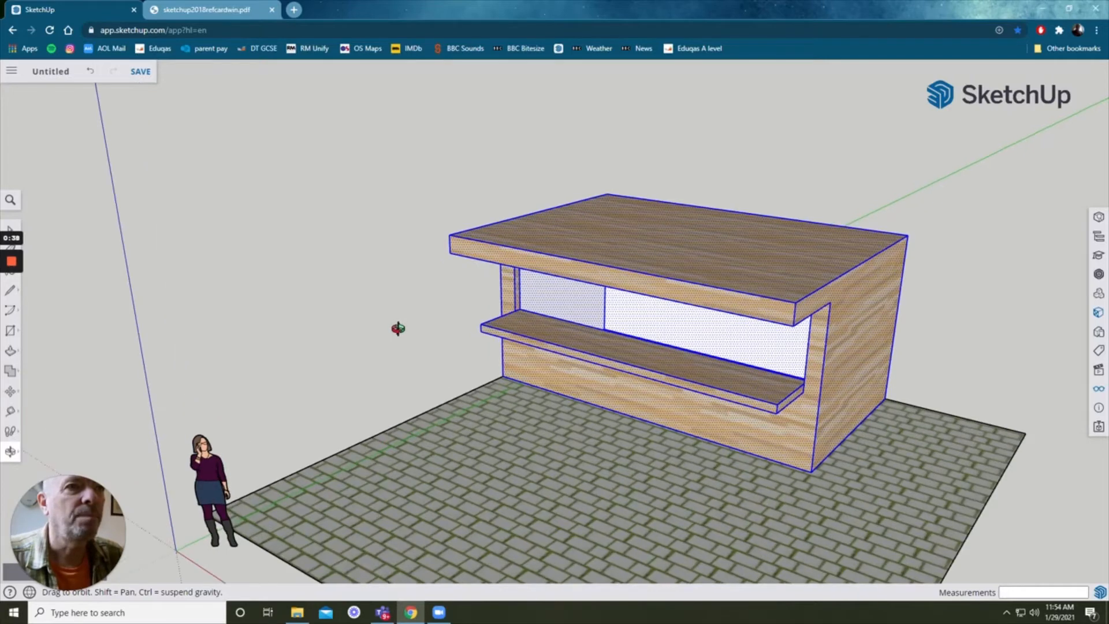
mouse_move(11, 262)
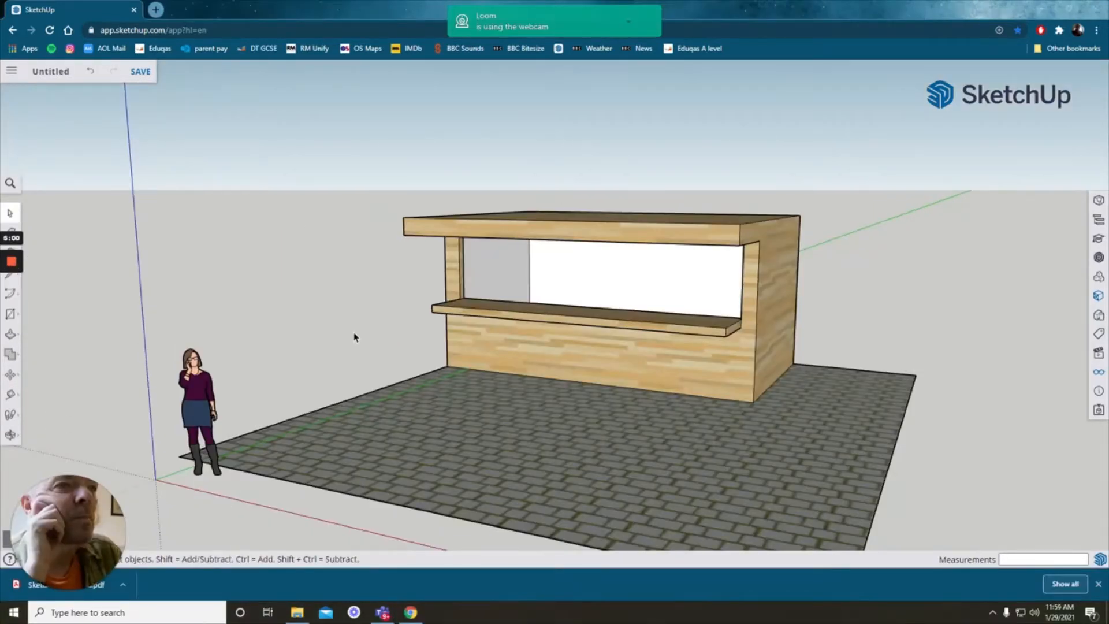
Step: Draw a line about 6050 mm long across the canopy top just behind its front edge
click(393, 351)
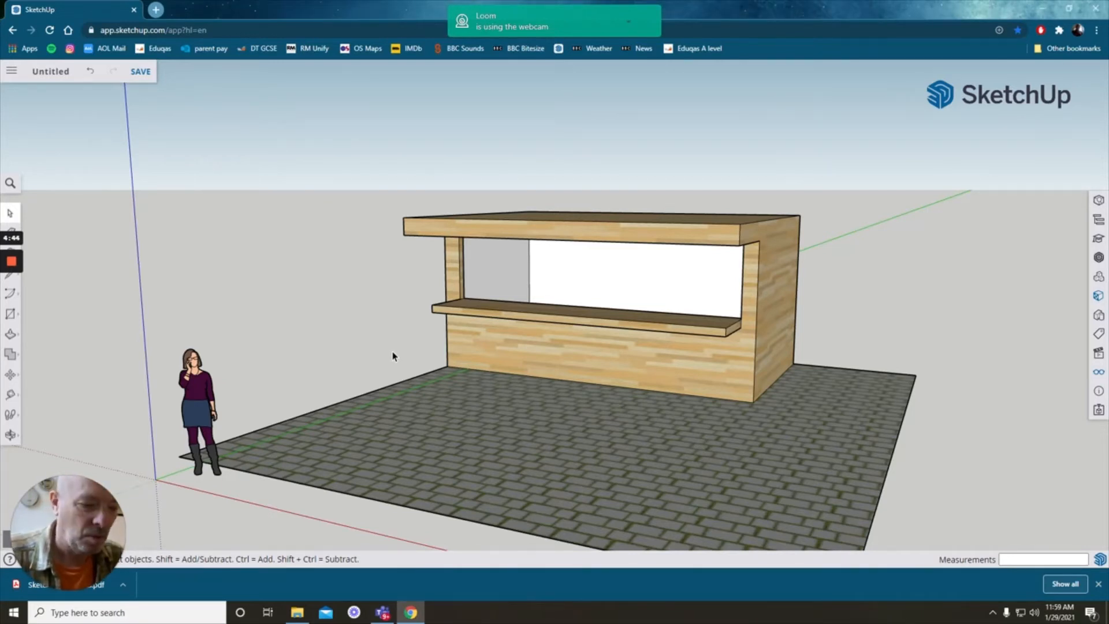
middle_drag(393, 357, 379, 377)
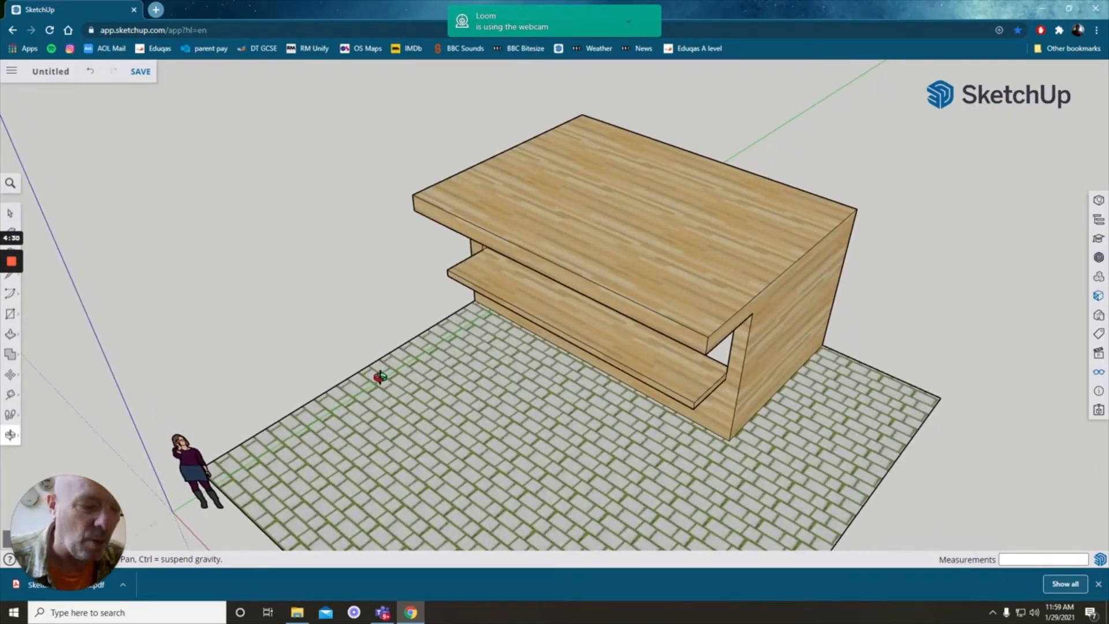
click(424, 188)
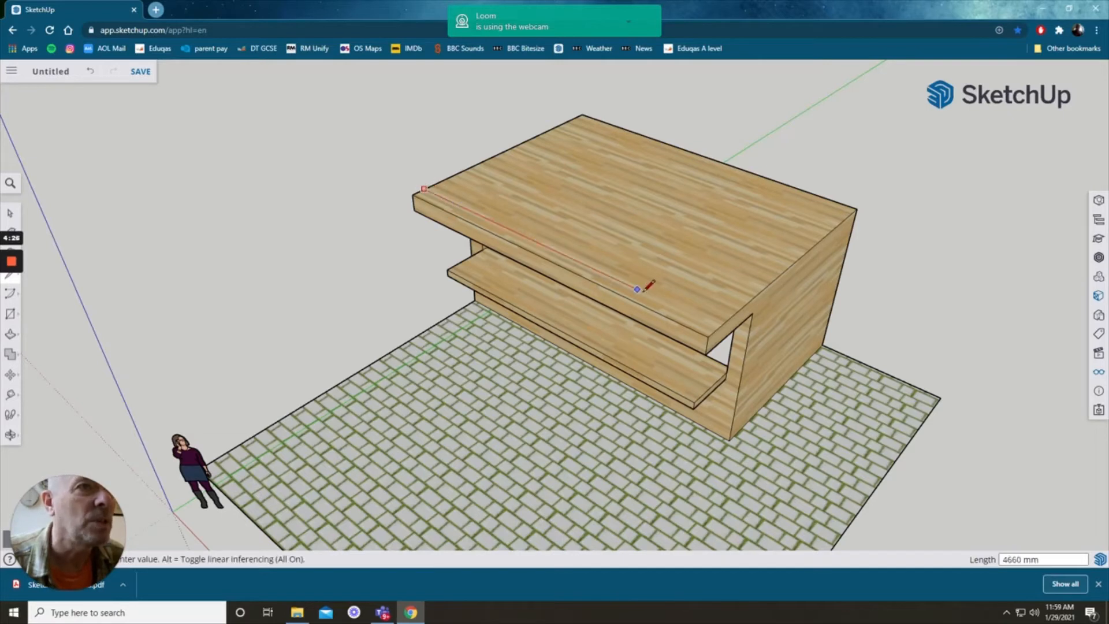
click(719, 327)
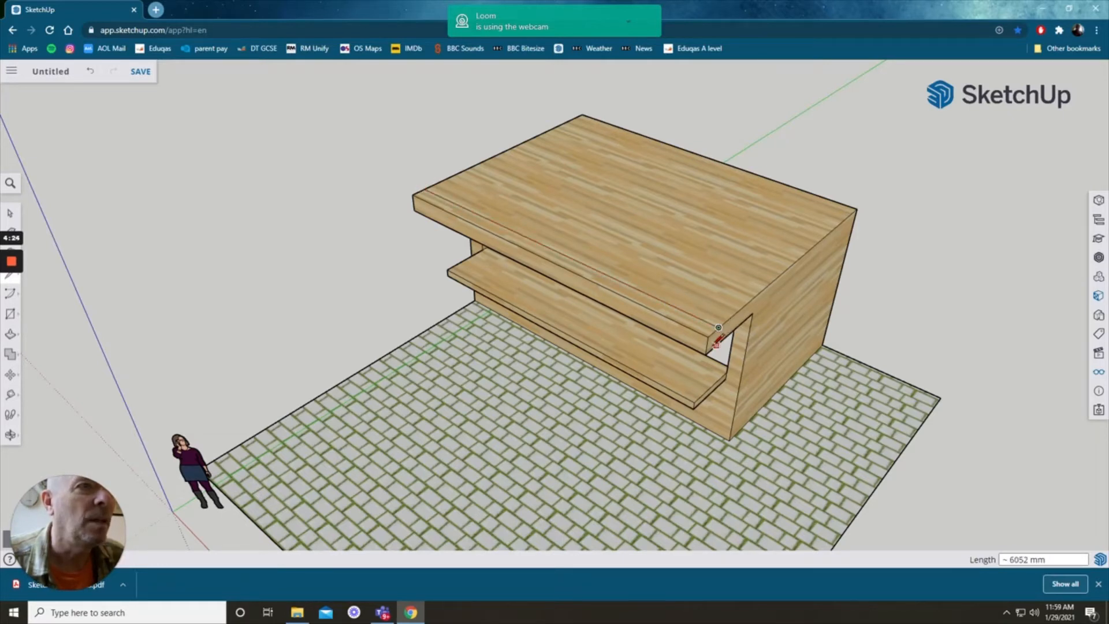
Step: Push/pull the narrow strip along the canopy's front edge upwards to raise a sign board
key(p)
click(684, 325)
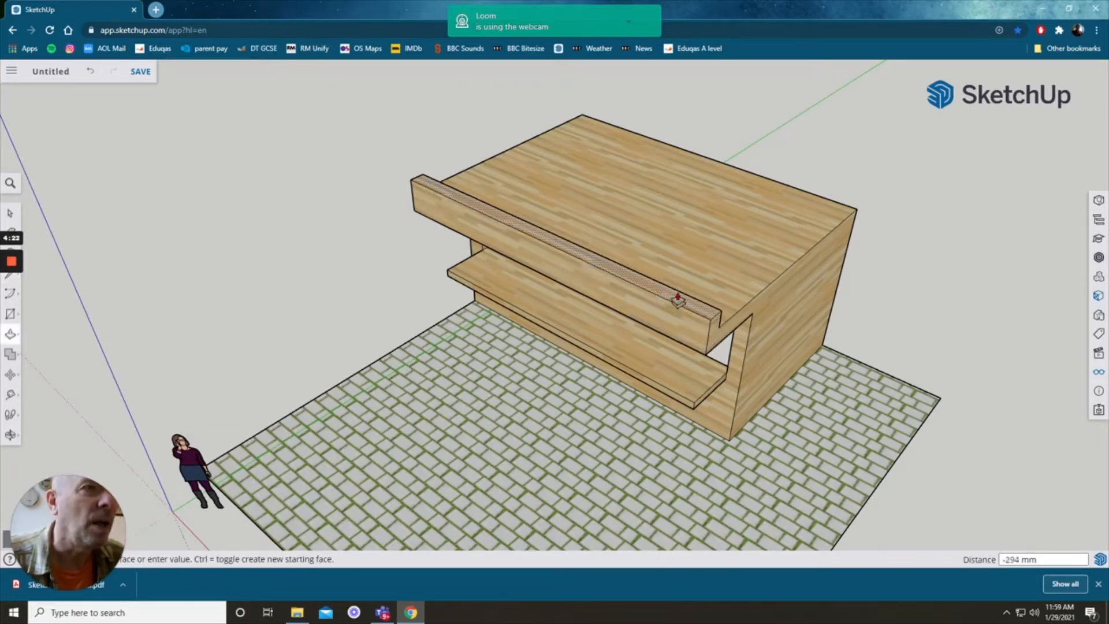
click(676, 255)
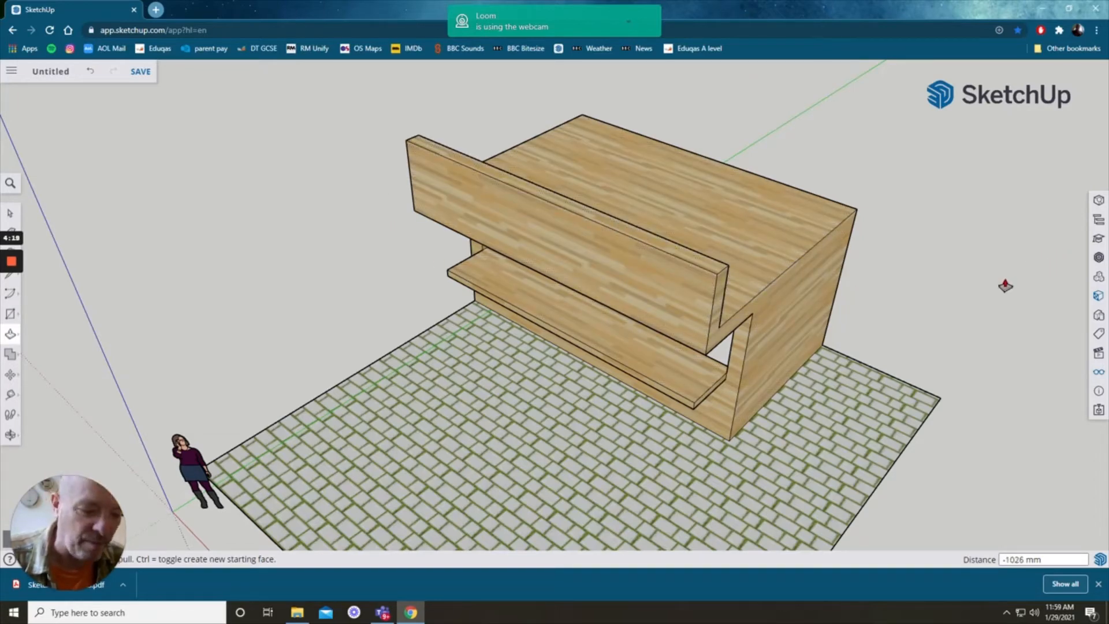
Step: Paint the front face of the sign board bright red from the Colors materials
key(b)
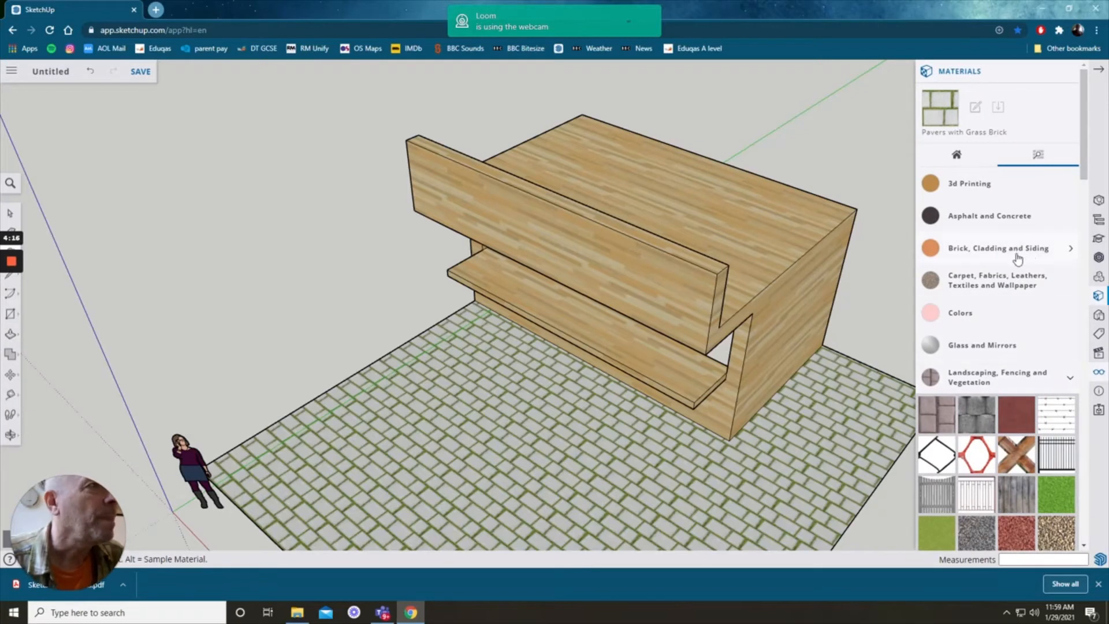
click(967, 314)
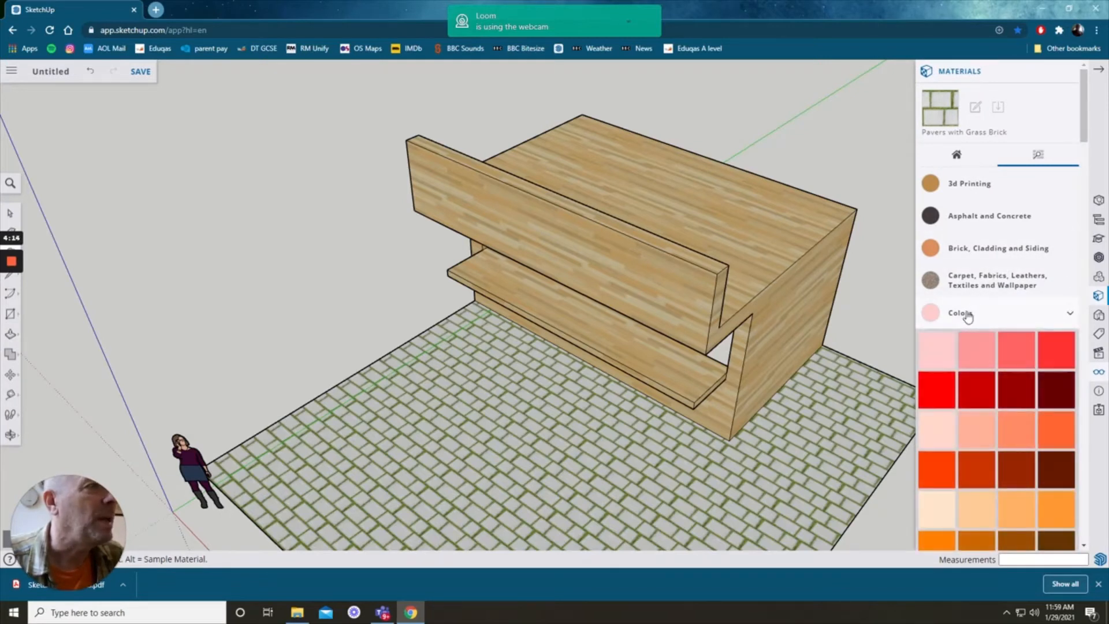
scroll(968, 331, down, 2)
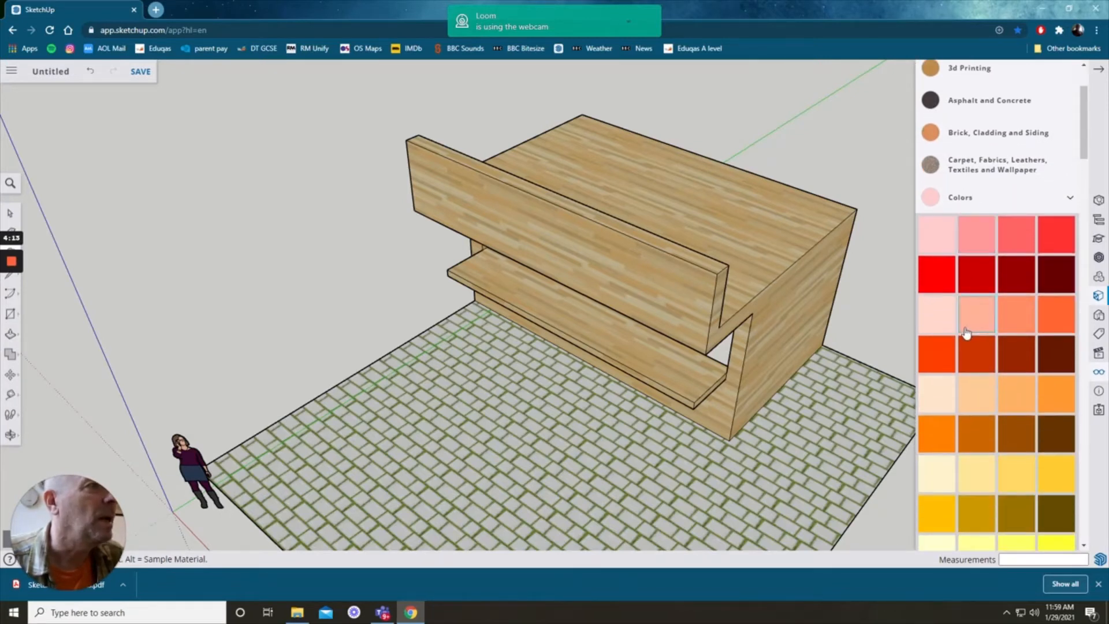
click(934, 287)
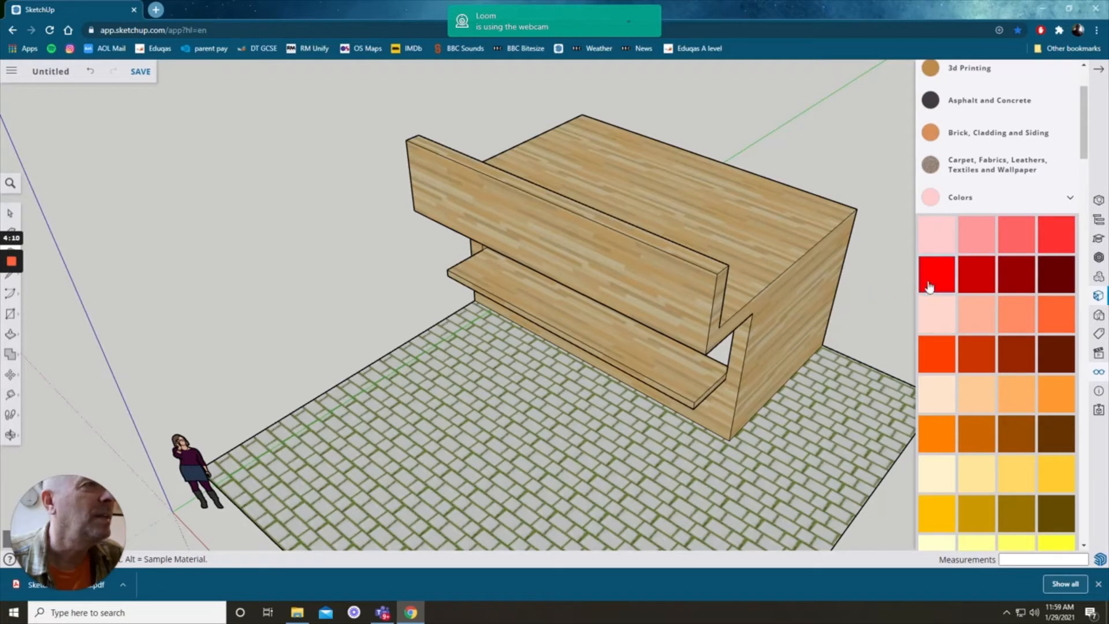
click(687, 304)
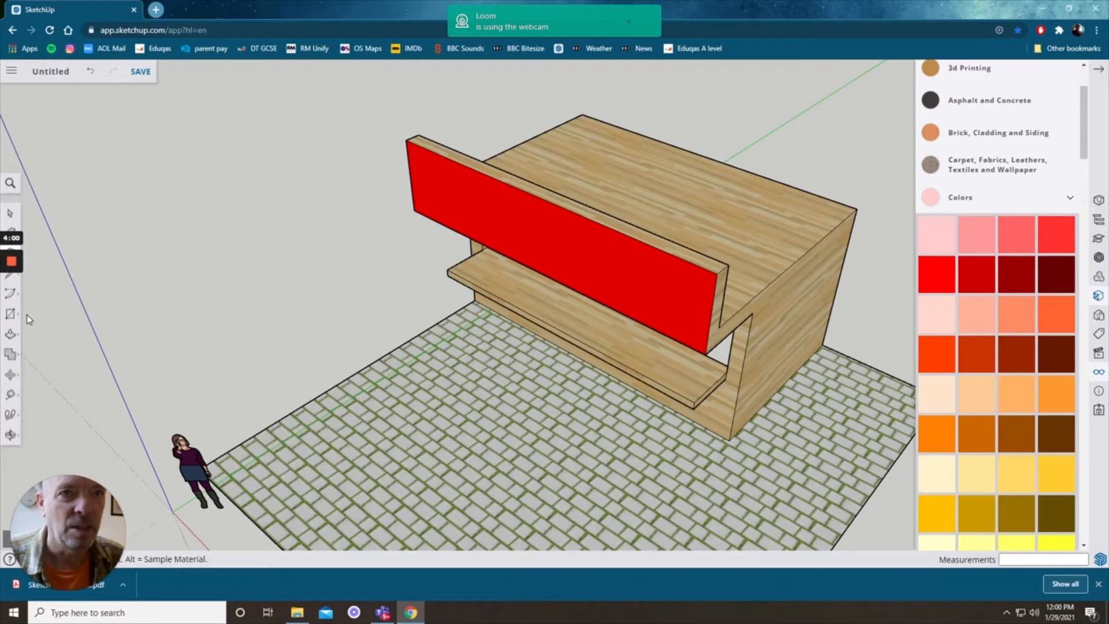
Step: Create 3D text reading "Smith's Sushi" in the Oswald font and place it on the red sign board
click(1069, 10)
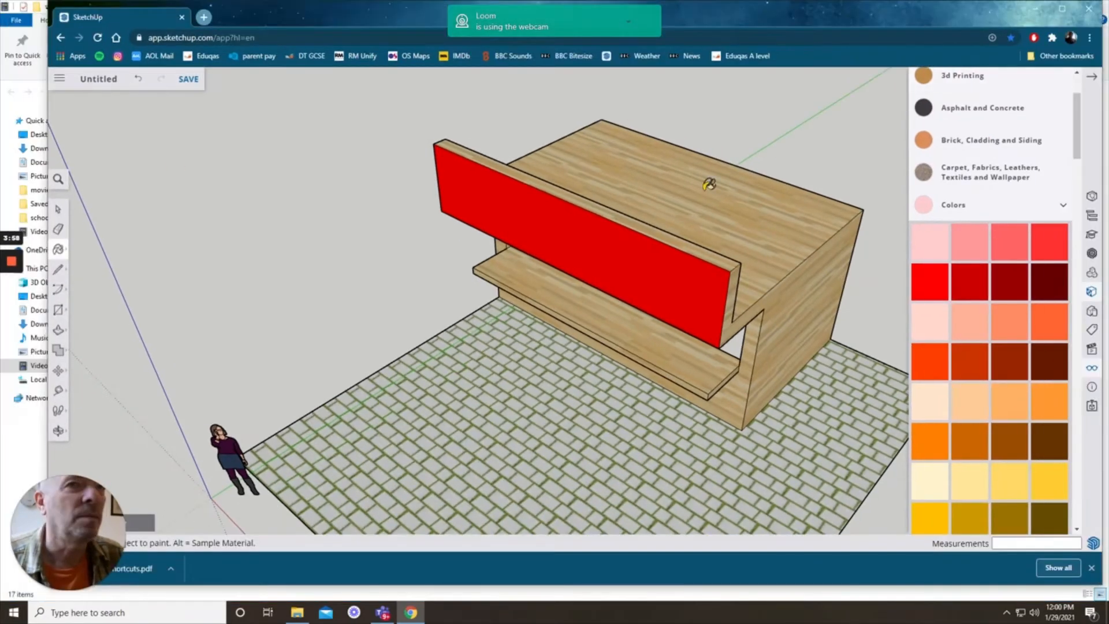
click(58, 312)
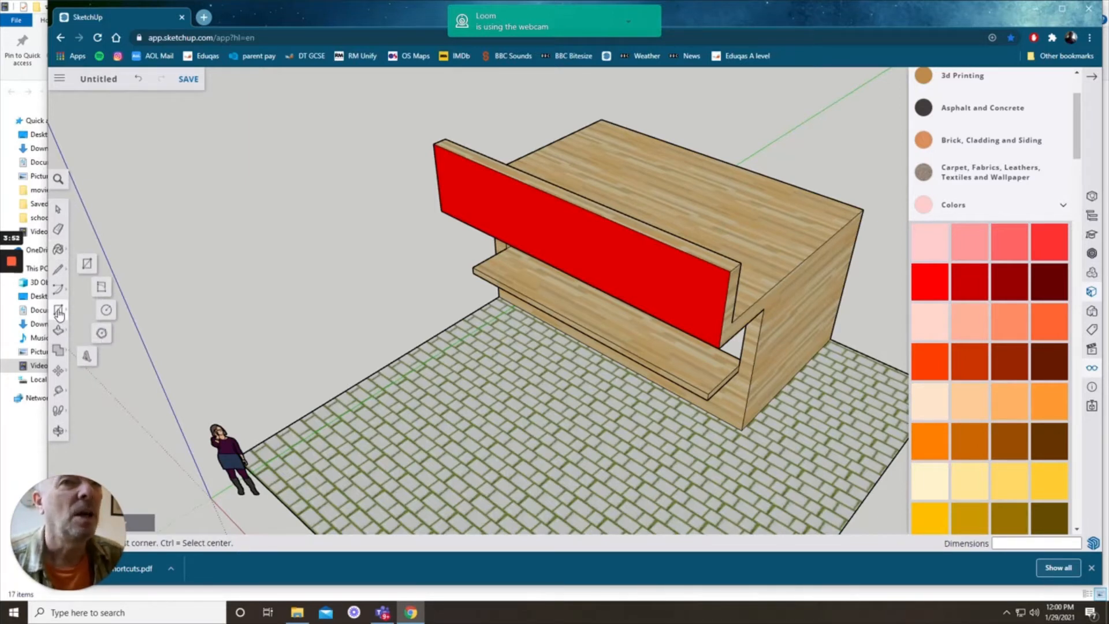
click(87, 358)
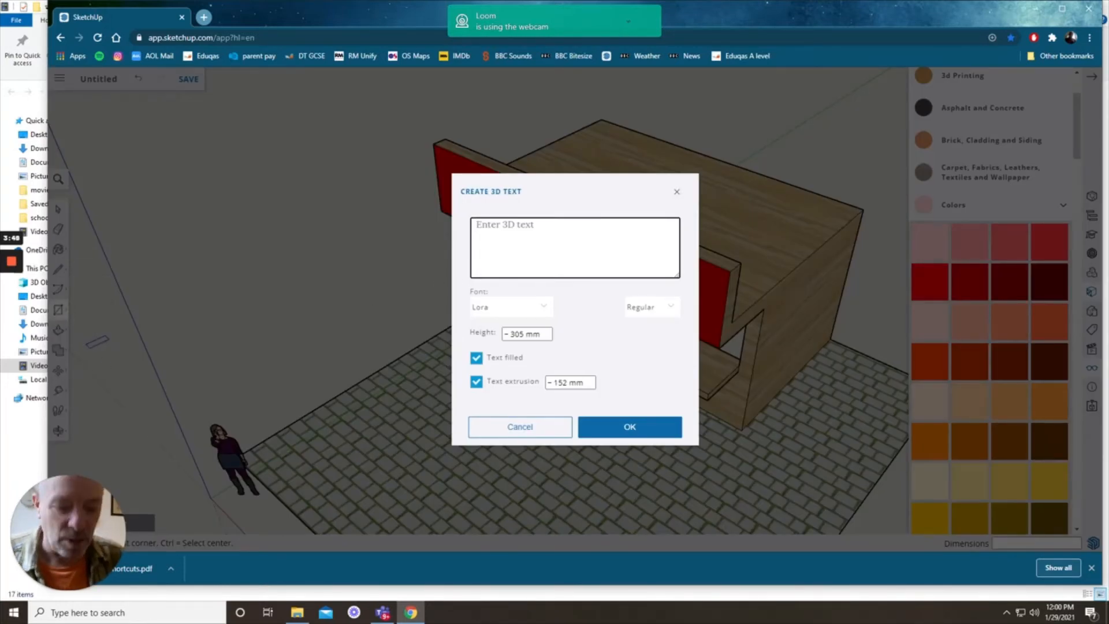
text(Smith's Sushi)
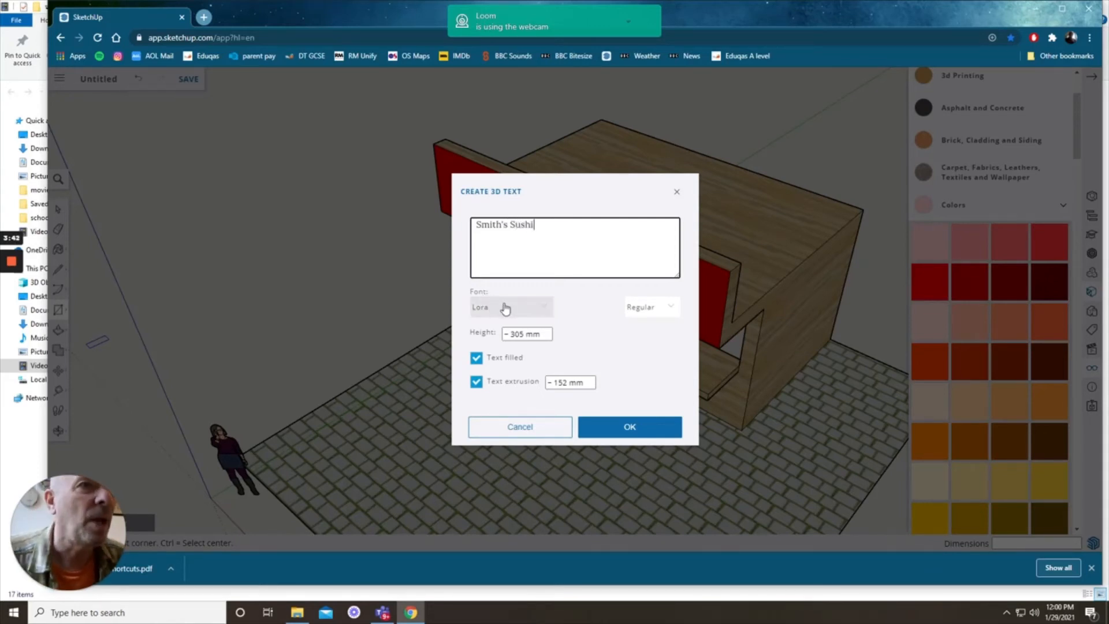
click(527, 307)
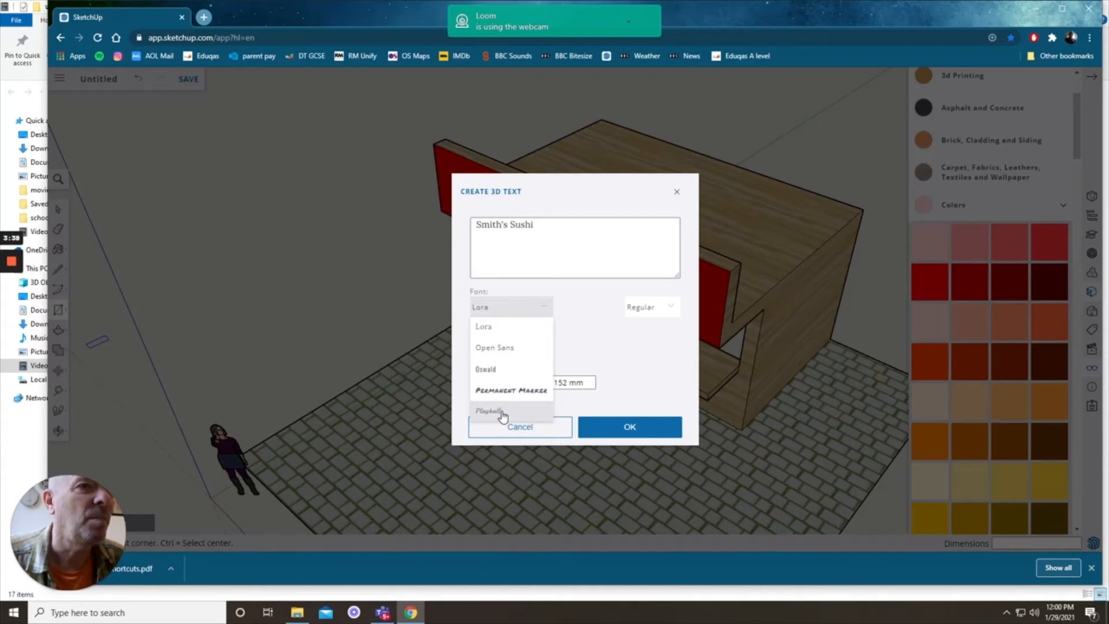
click(489, 373)
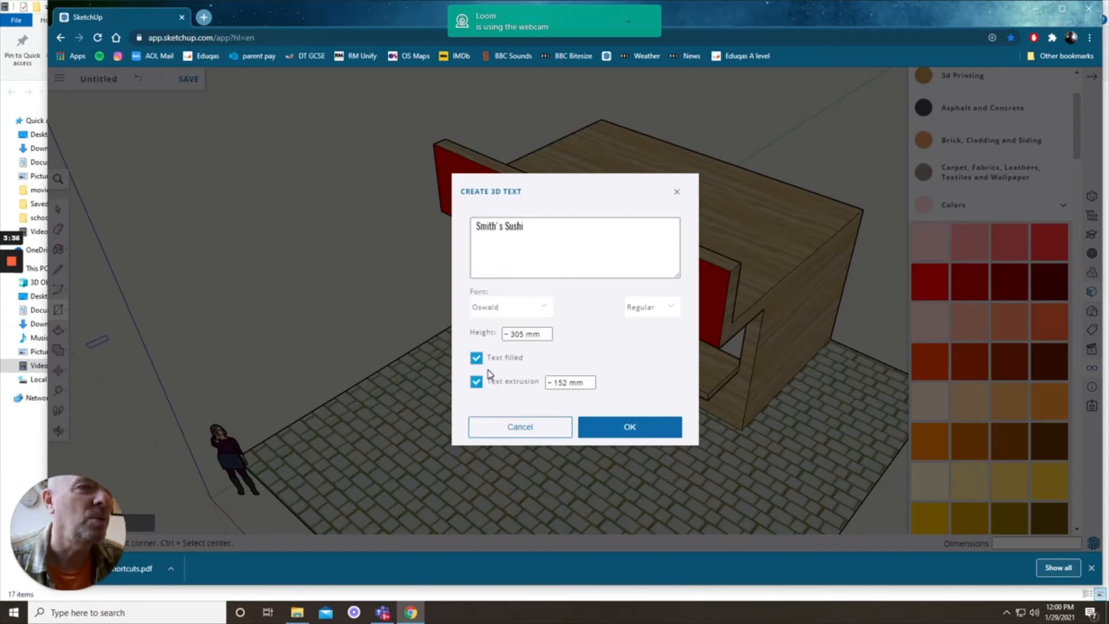
click(622, 430)
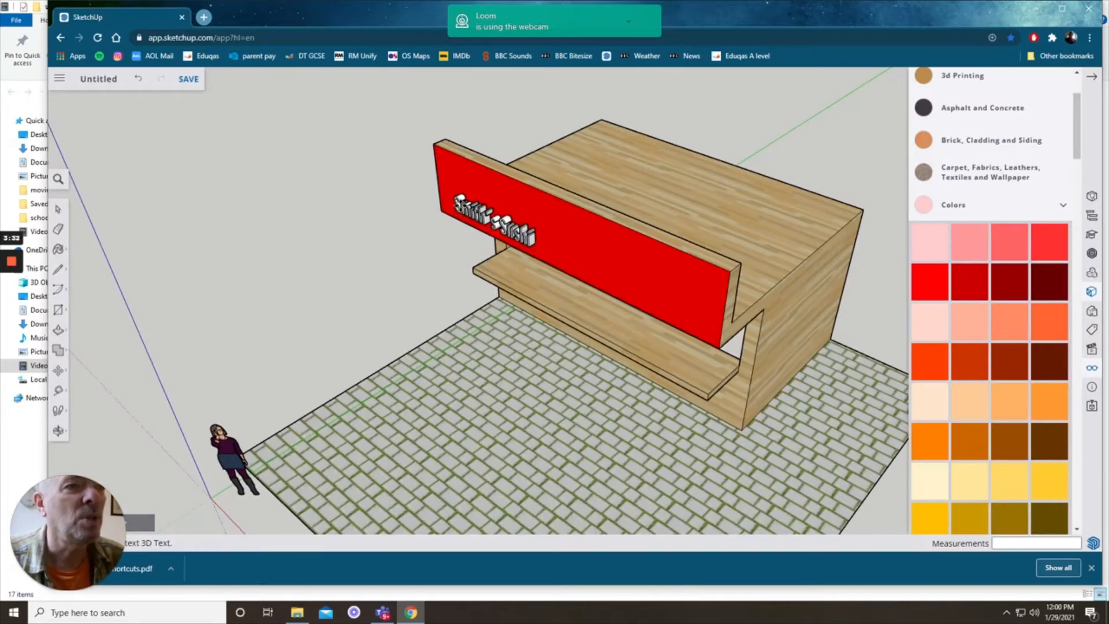
click(457, 200)
click(1096, 77)
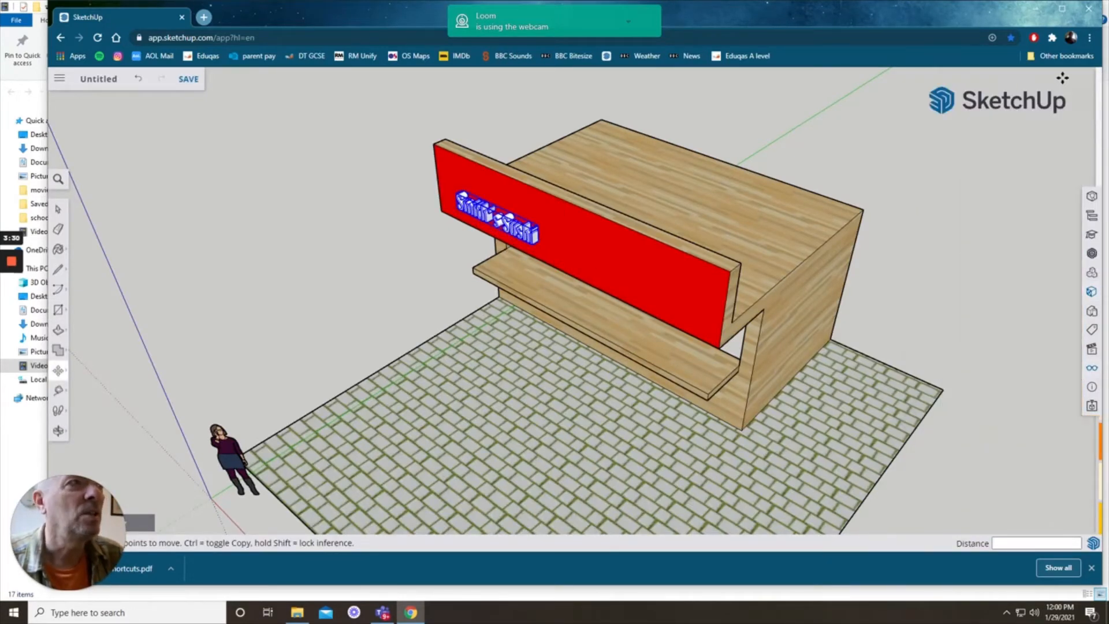
click(1062, 9)
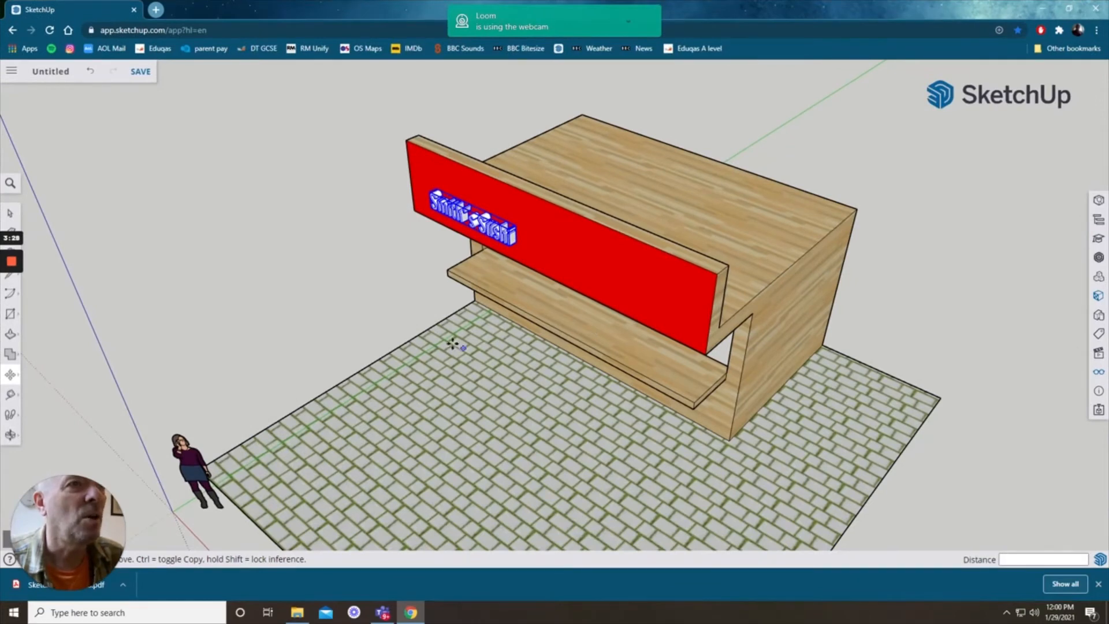
Step: Scale the 3D text up so it spans most of the sign board, then adjust its height
key(o)
drag(436, 349, 505, 317)
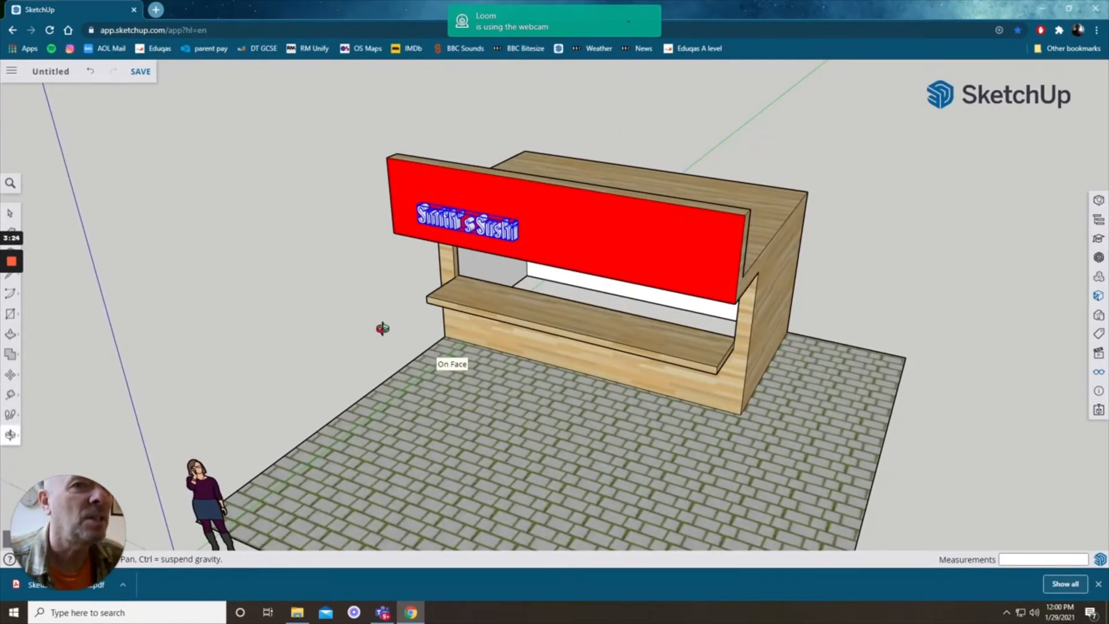
key(s)
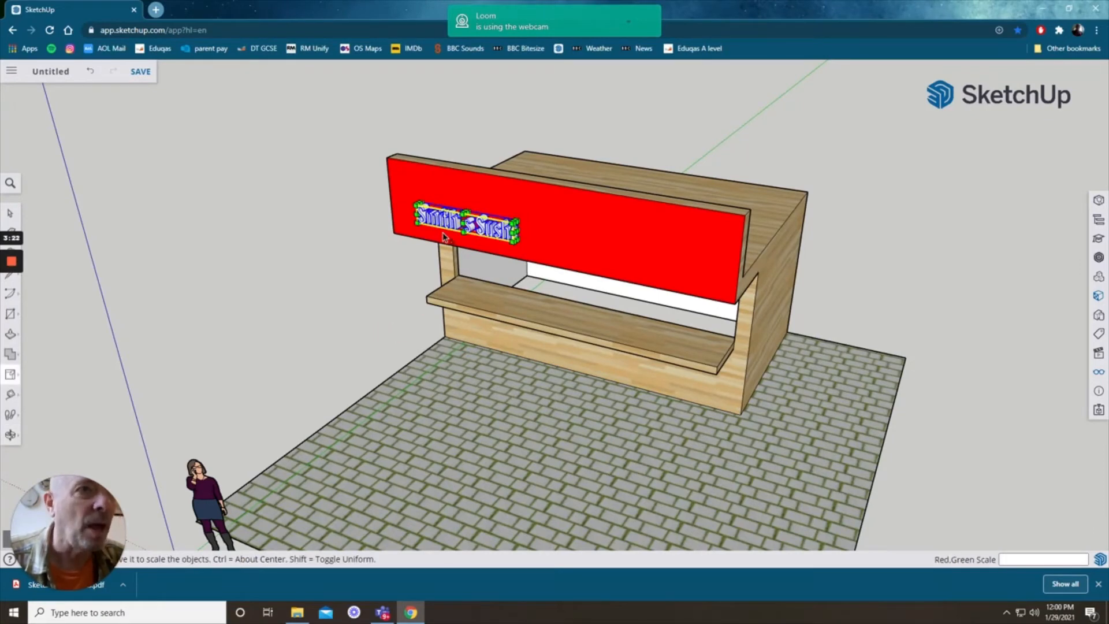
scroll(487, 218, up, 3)
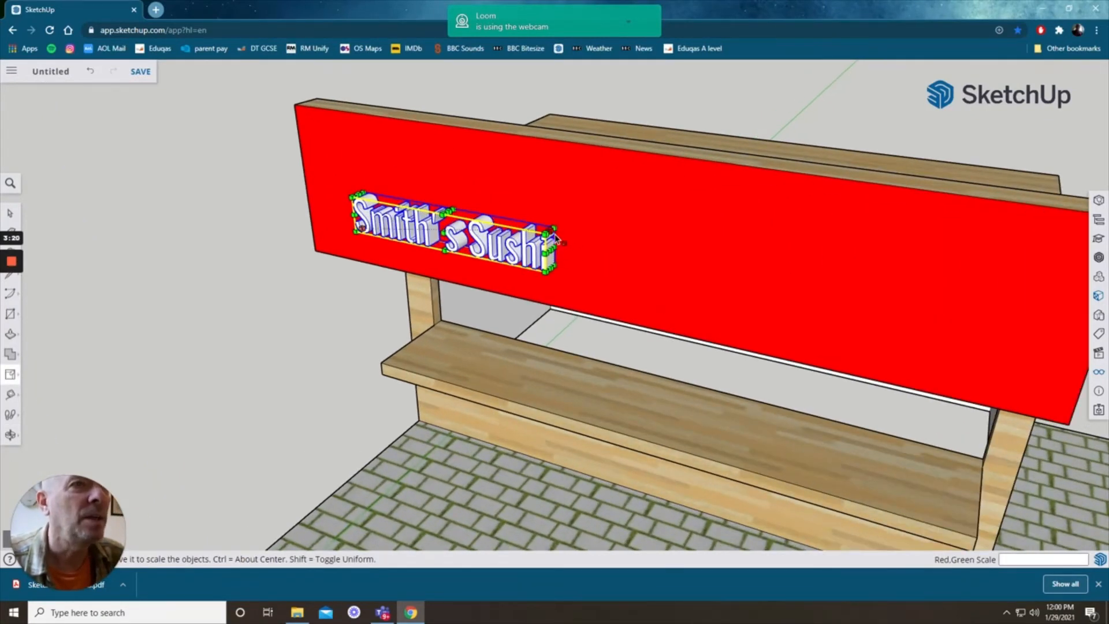
drag(556, 235, 1060, 284)
drag(639, 205, 642, 176)
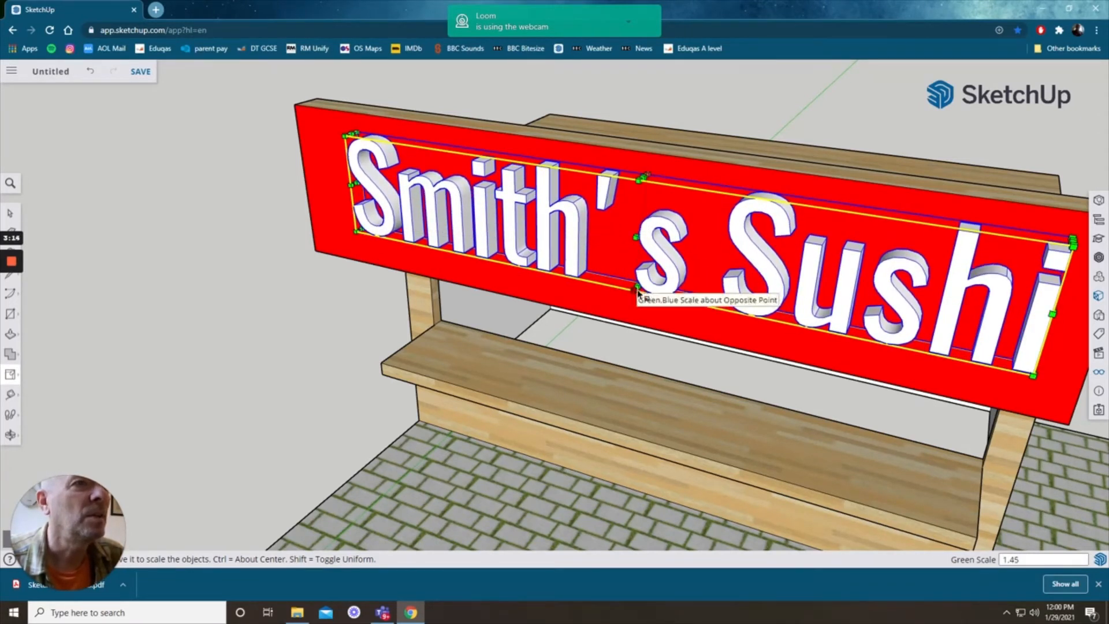
drag(638, 290, 639, 297)
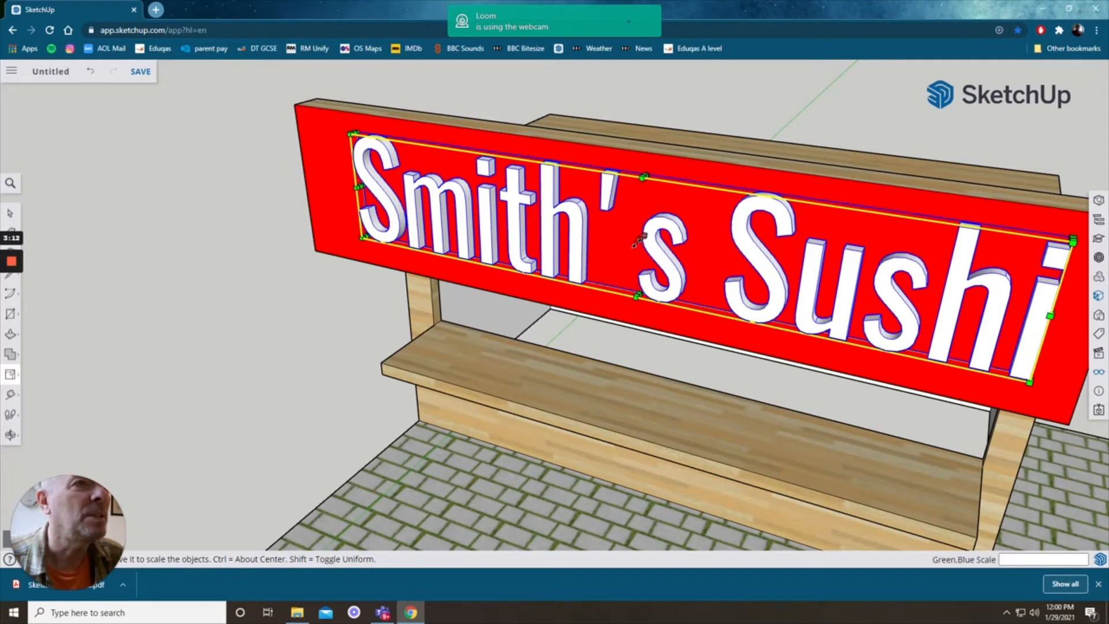
drag(639, 241, 621, 256)
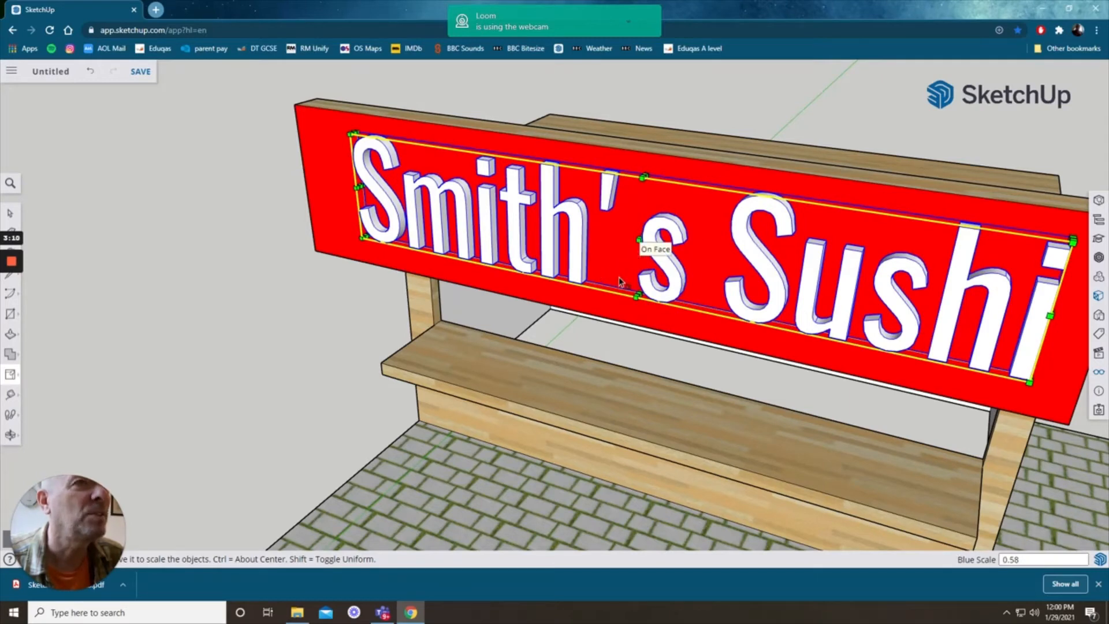
Step: Move the 3D text to centre it on the sign board
scroll(677, 313, down, 3)
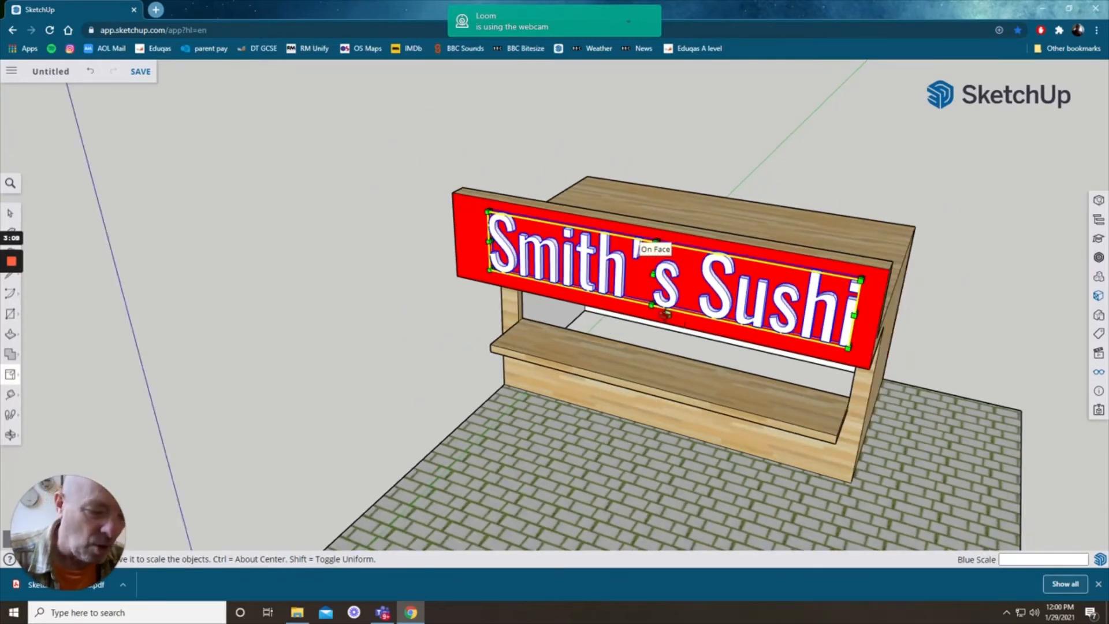
key(o)
drag(616, 332, 672, 310)
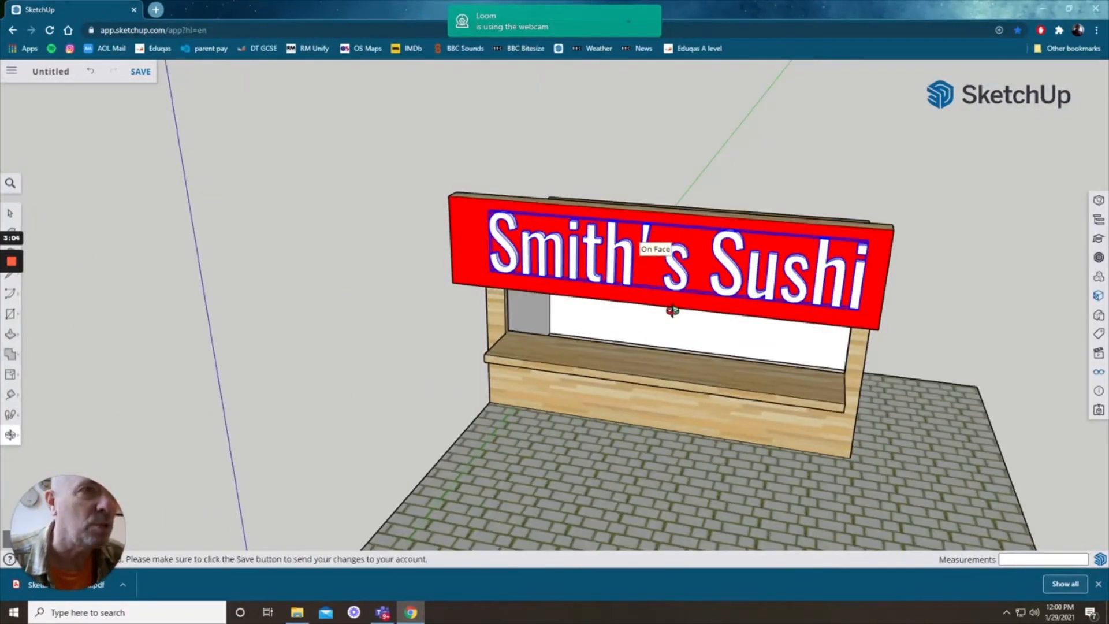
key(m)
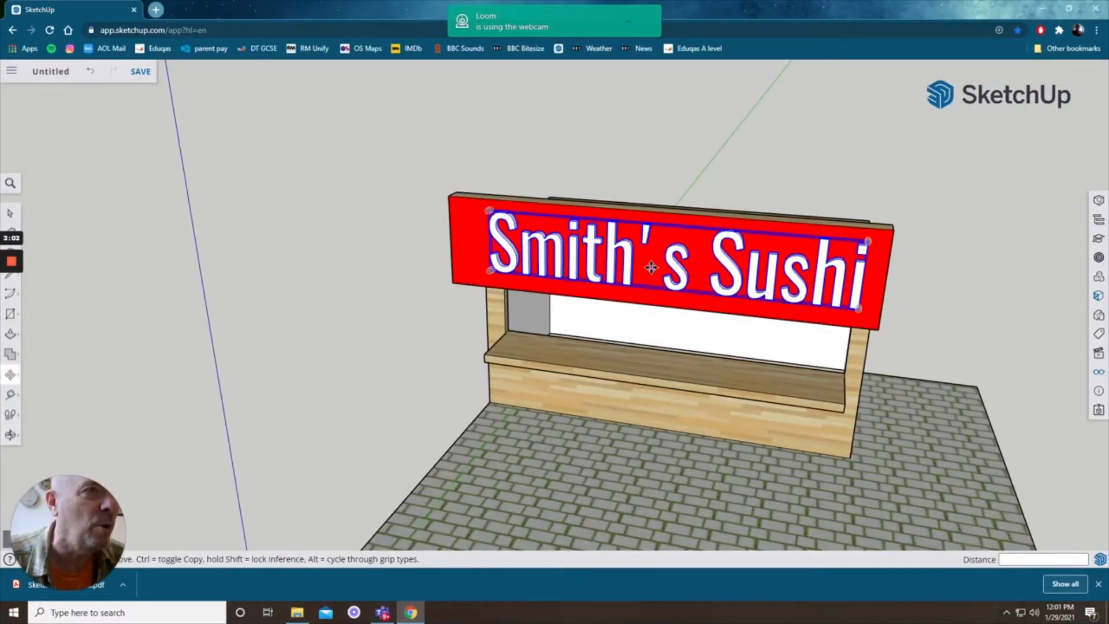
click(660, 270)
click(642, 266)
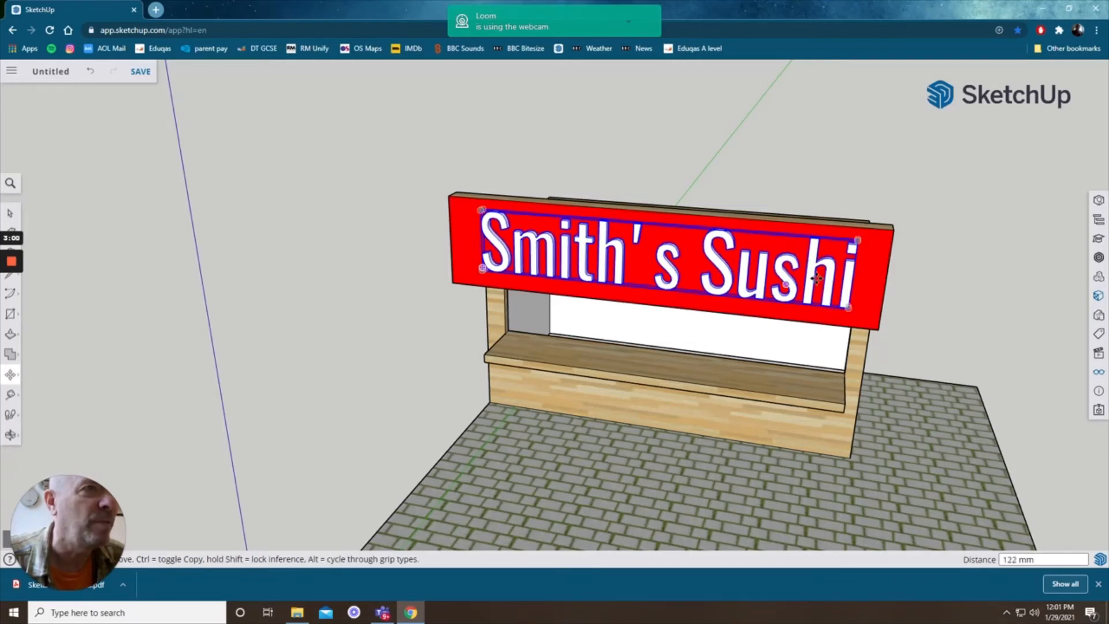
Step: Paint the 3D sign lettering yellow from the Colors materials
scroll(820, 279, up, 3)
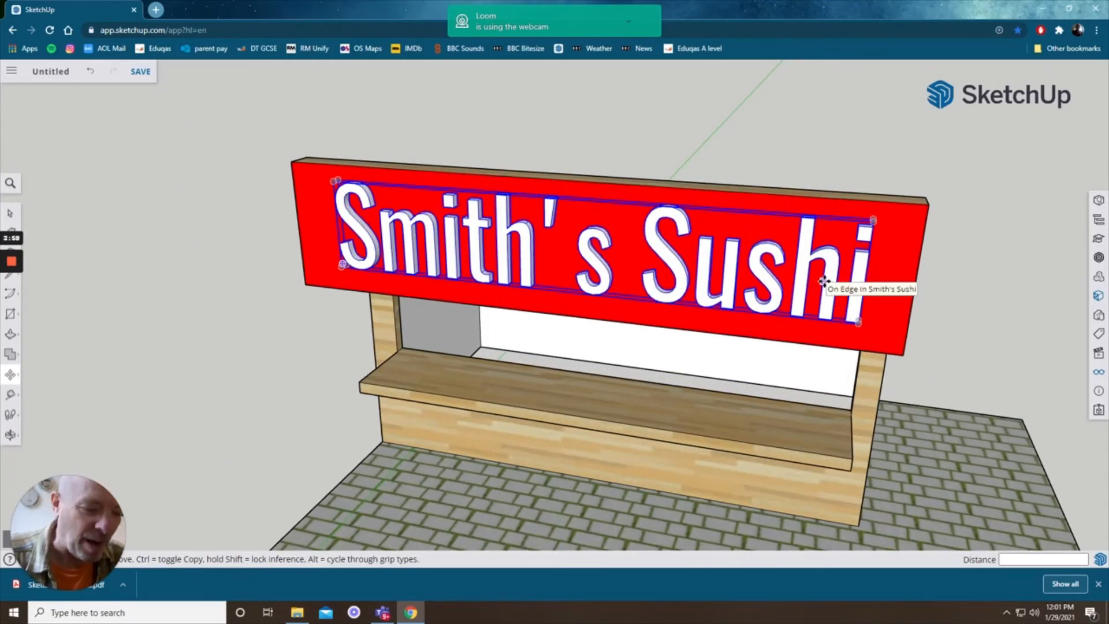
key(b)
scroll(980, 459, down, 3)
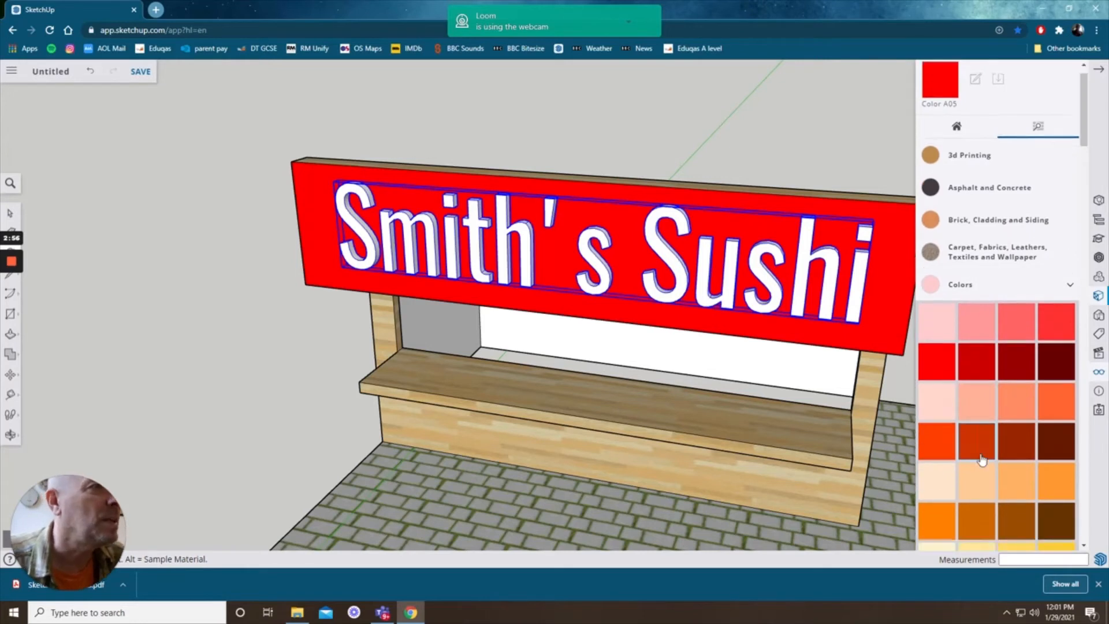
scroll(980, 460, down, 3)
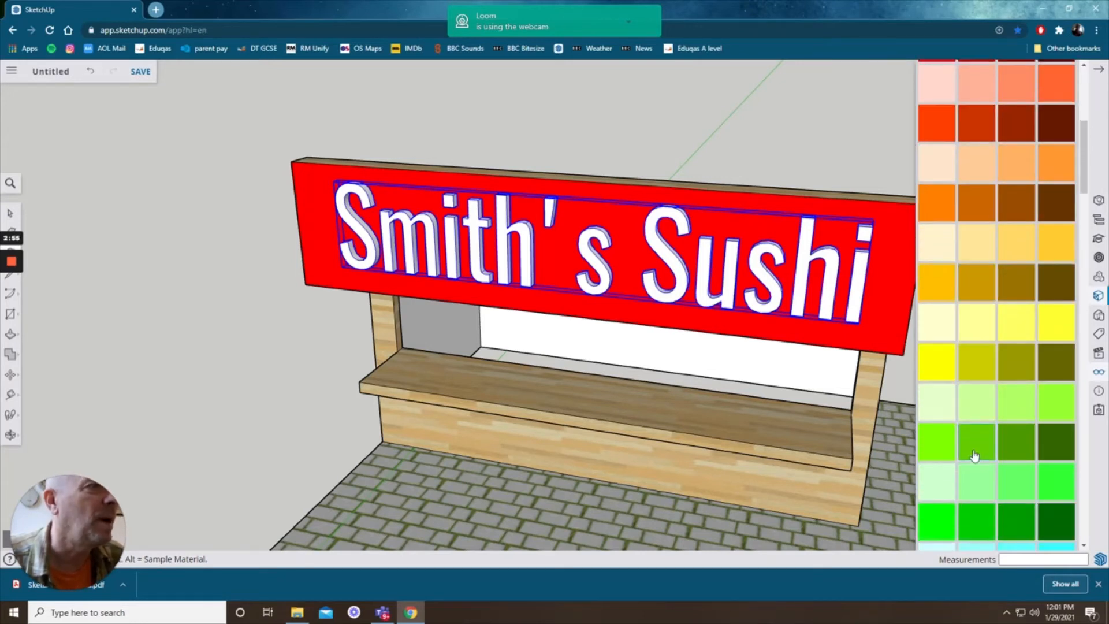
click(938, 364)
click(827, 289)
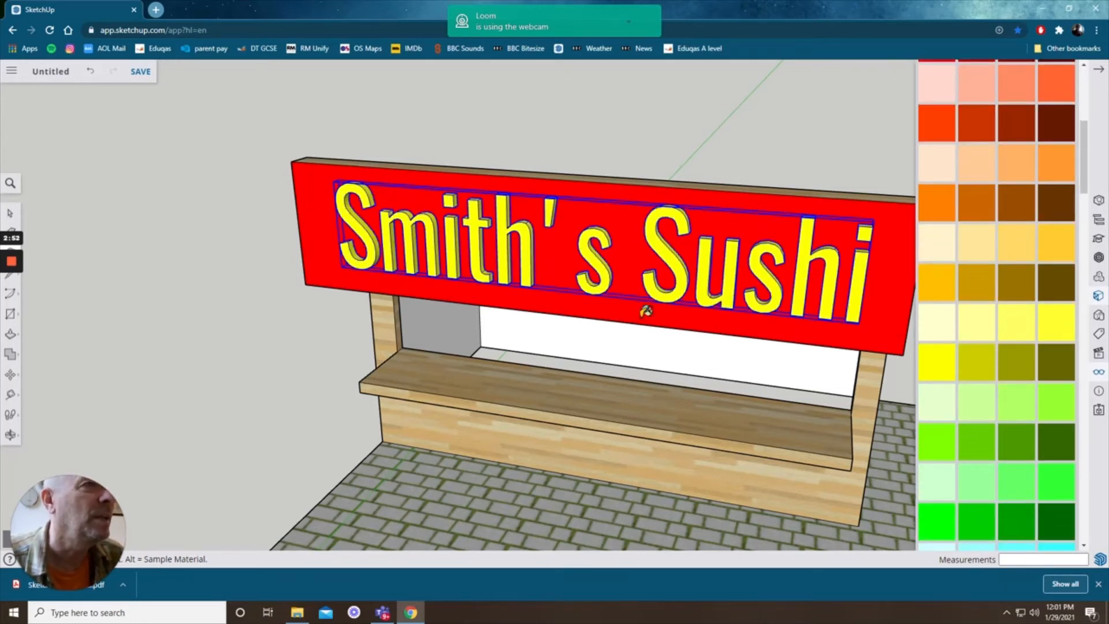
click(1099, 69)
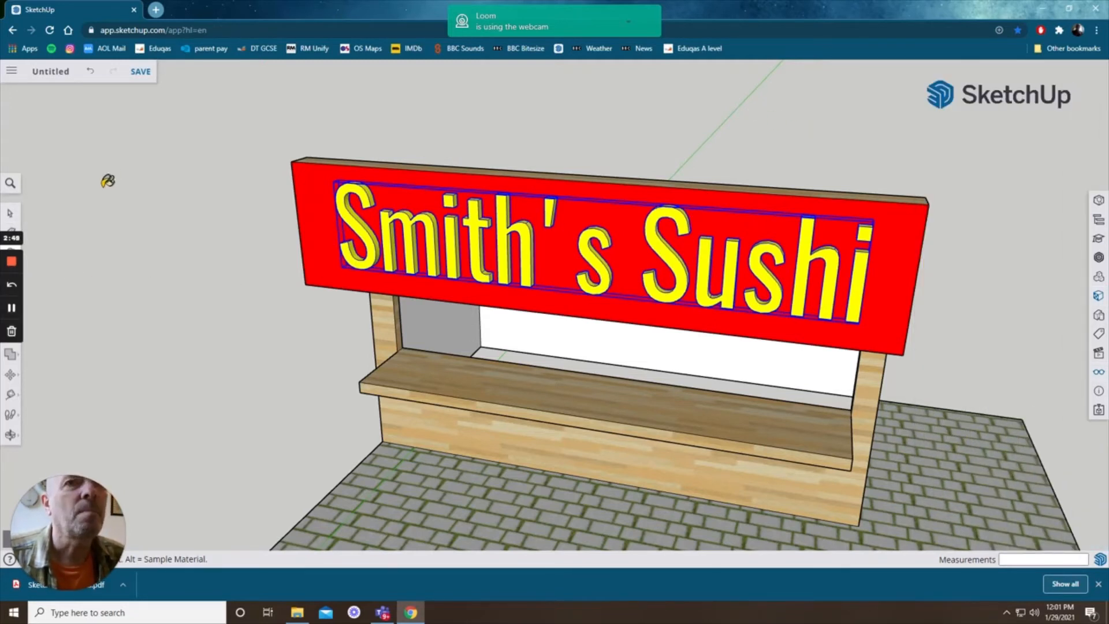
Step: Clear the selection and orbit to a front view of the finished kiosk
key(space)
click(167, 287)
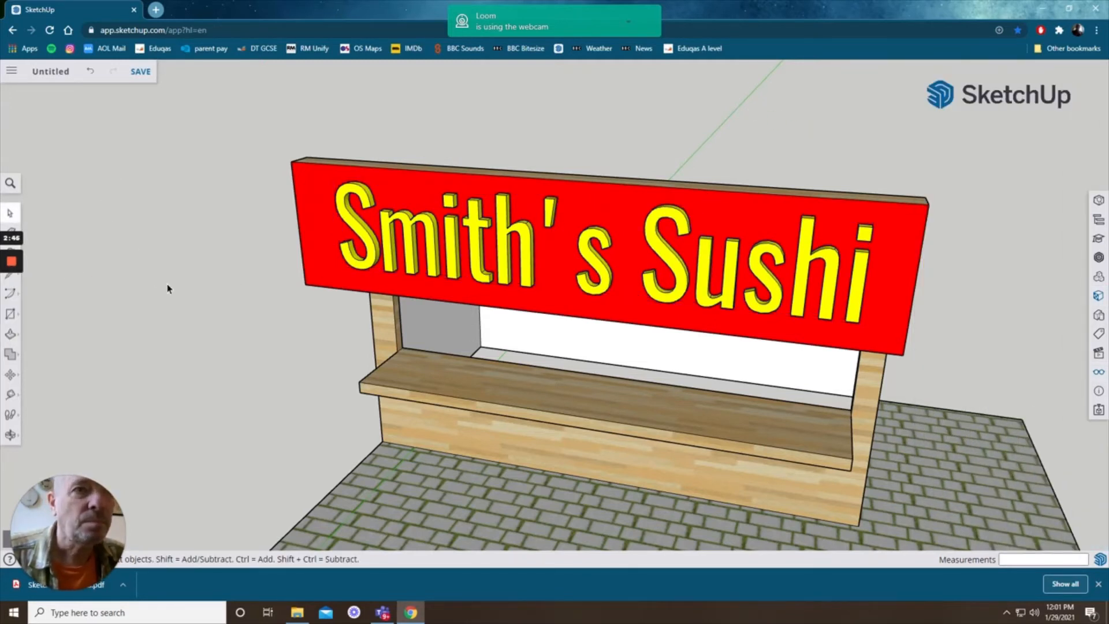
key(o)
drag(220, 389, 458, 451)
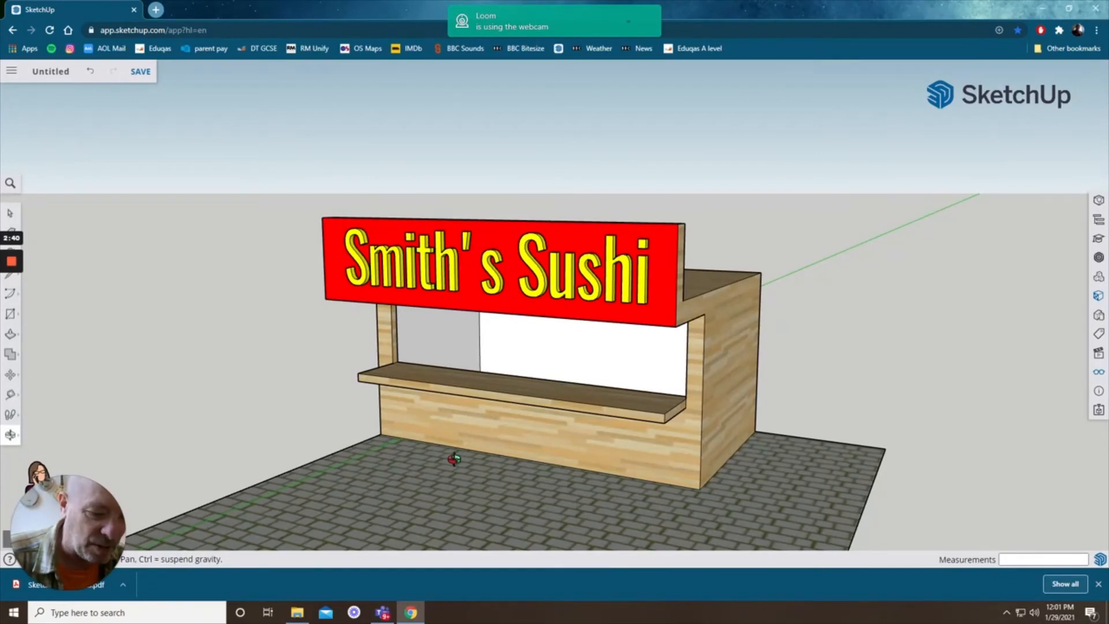
shift+middle_drag(456, 483, 462, 414)
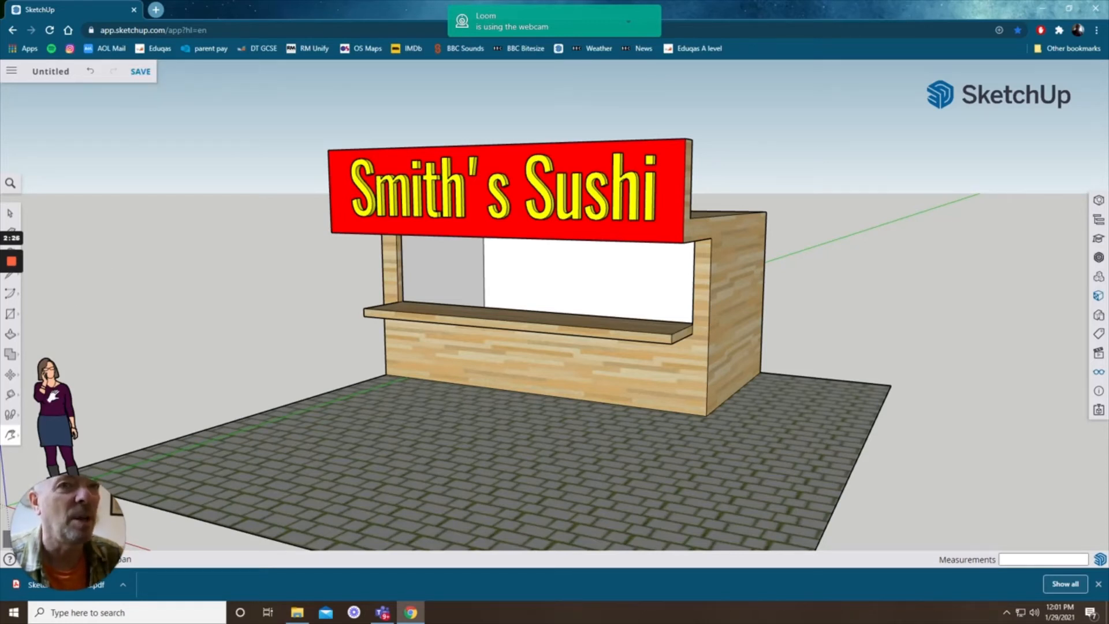
click(10, 215)
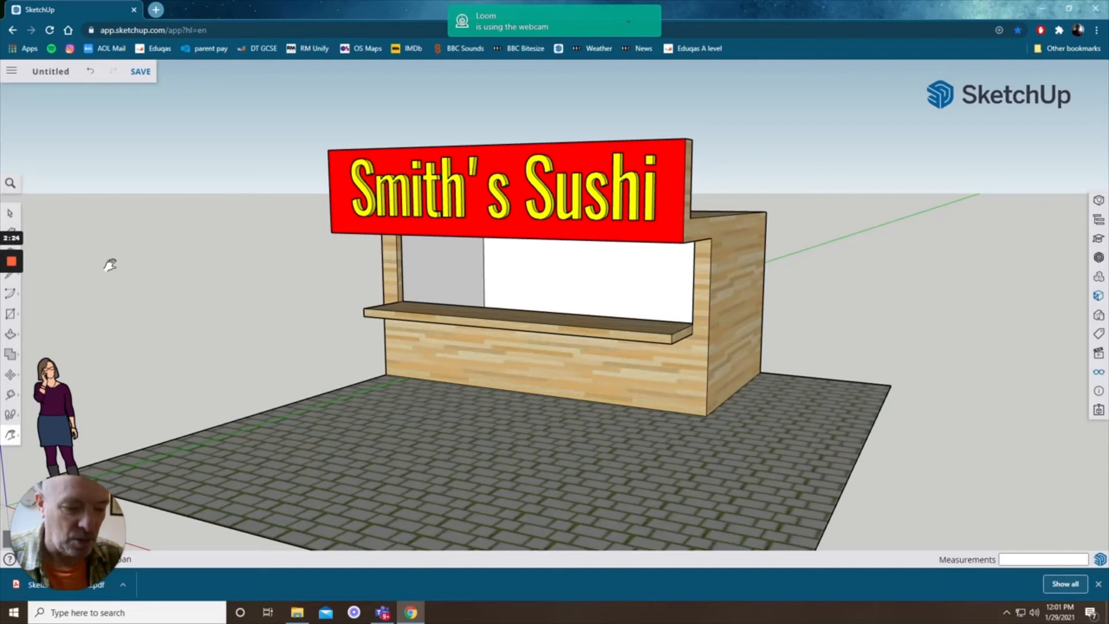
Step: Move the person figure onto the paved ground to the left of the kiosk
click(67, 419)
key(m)
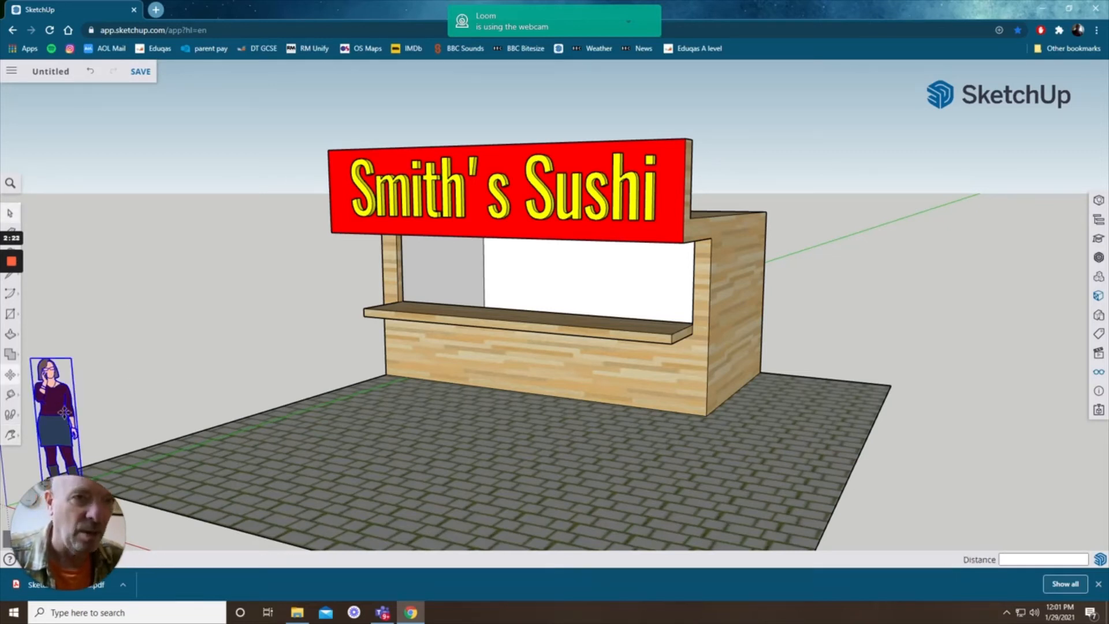
click(63, 411)
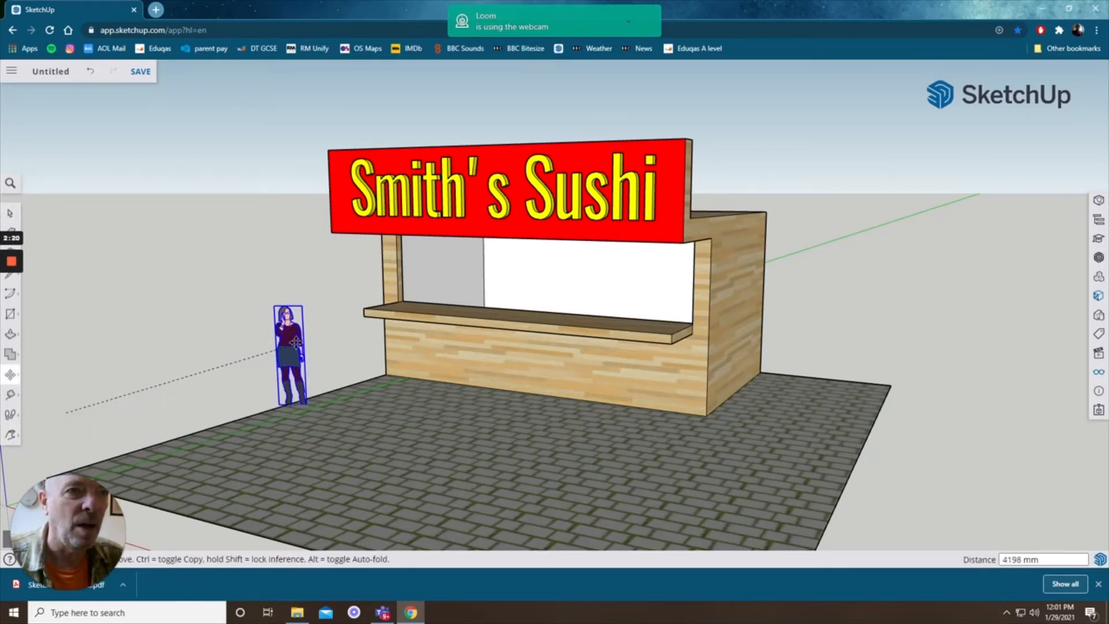
click(297, 356)
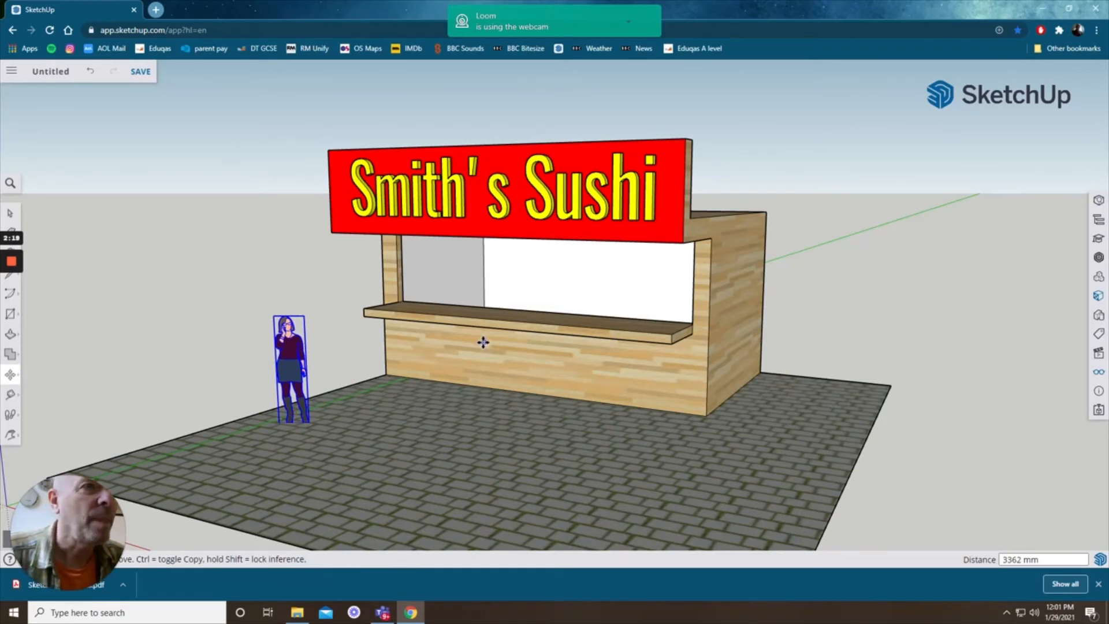
click(1099, 258)
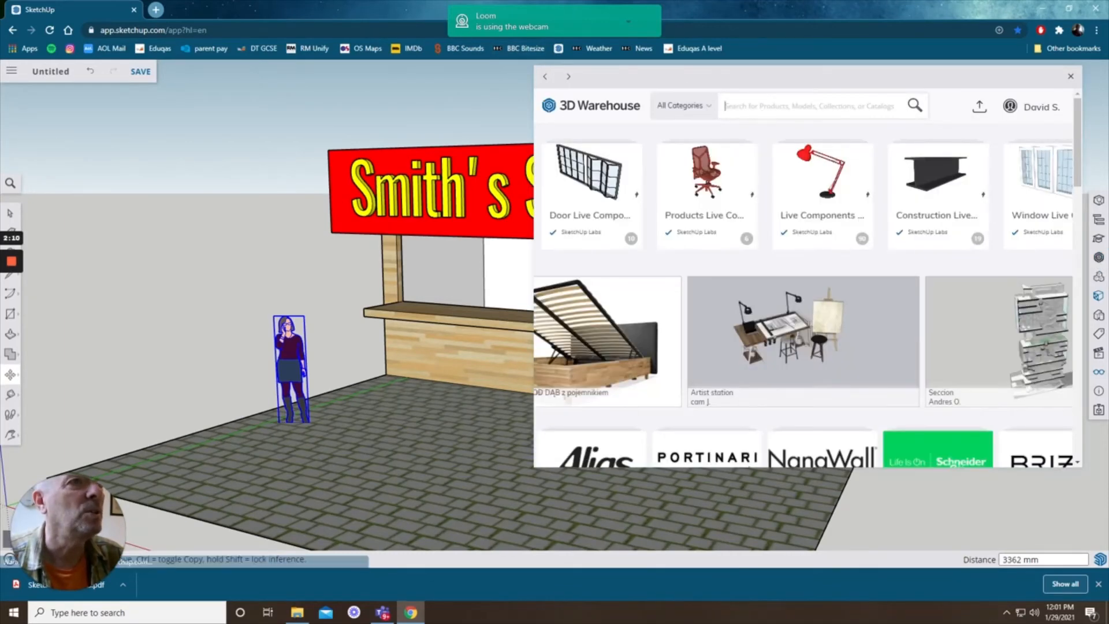
text(stool)
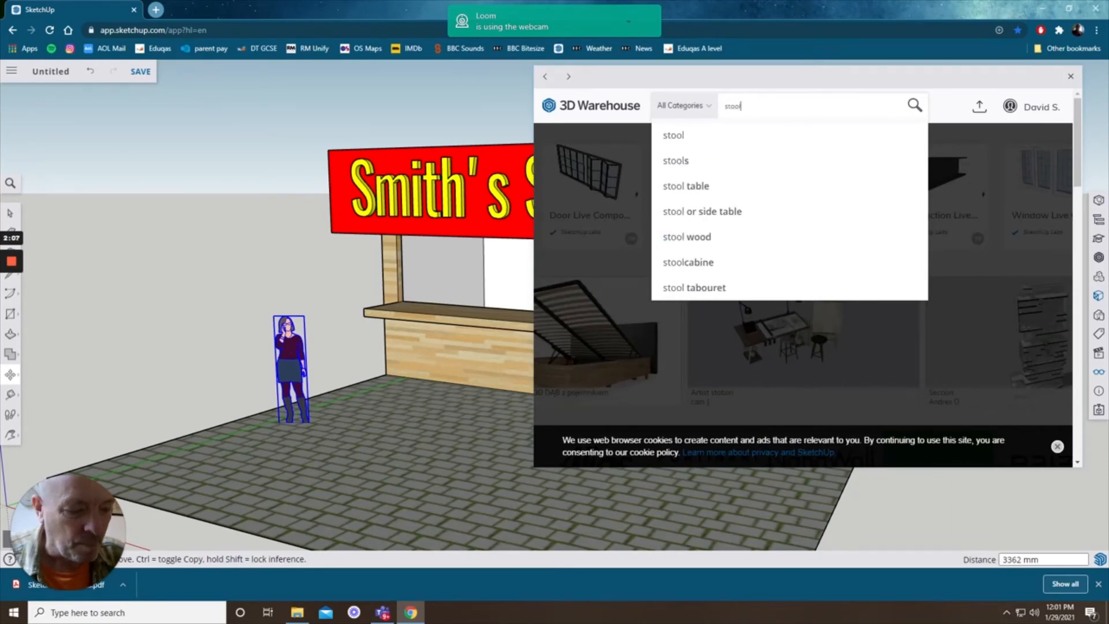
key(Return)
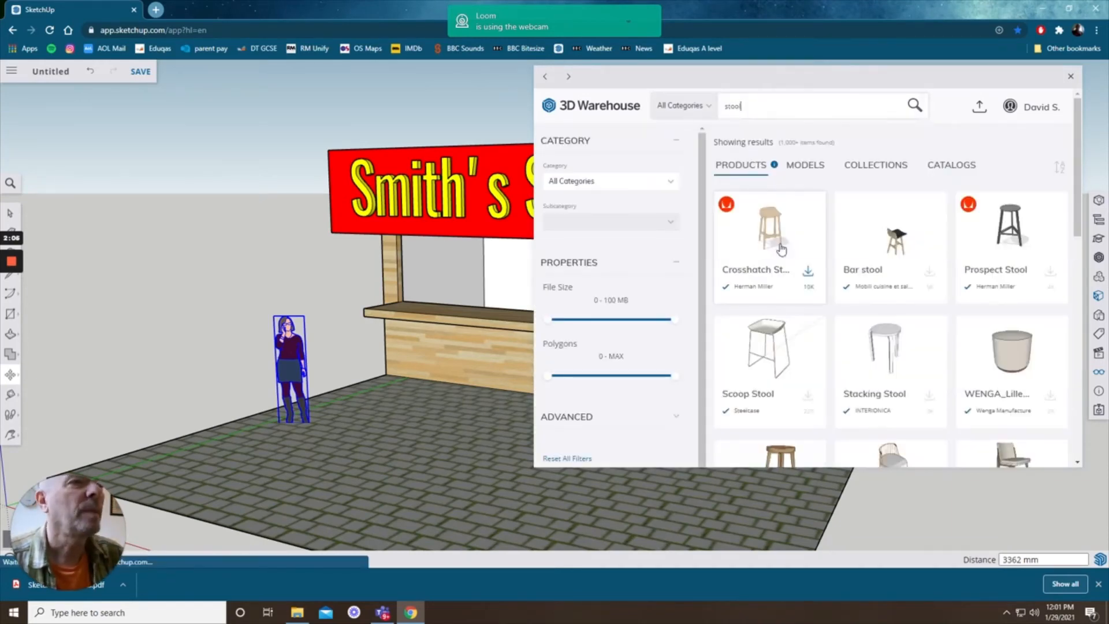
scroll(781, 247, down, 1)
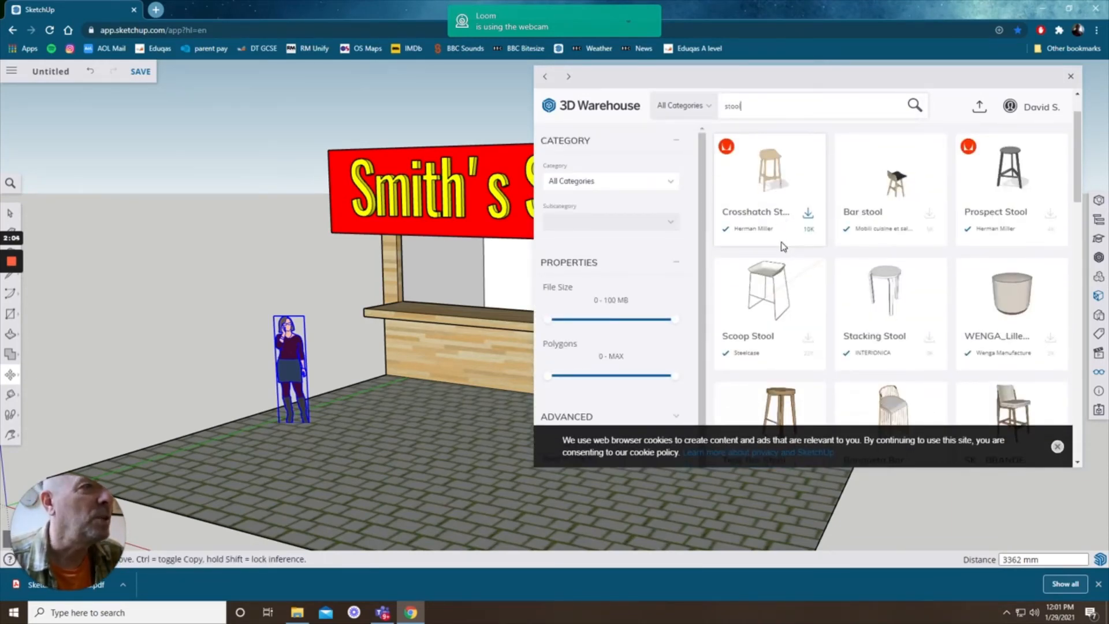
scroll(783, 246, down, 2)
scroll(781, 247, down, 1)
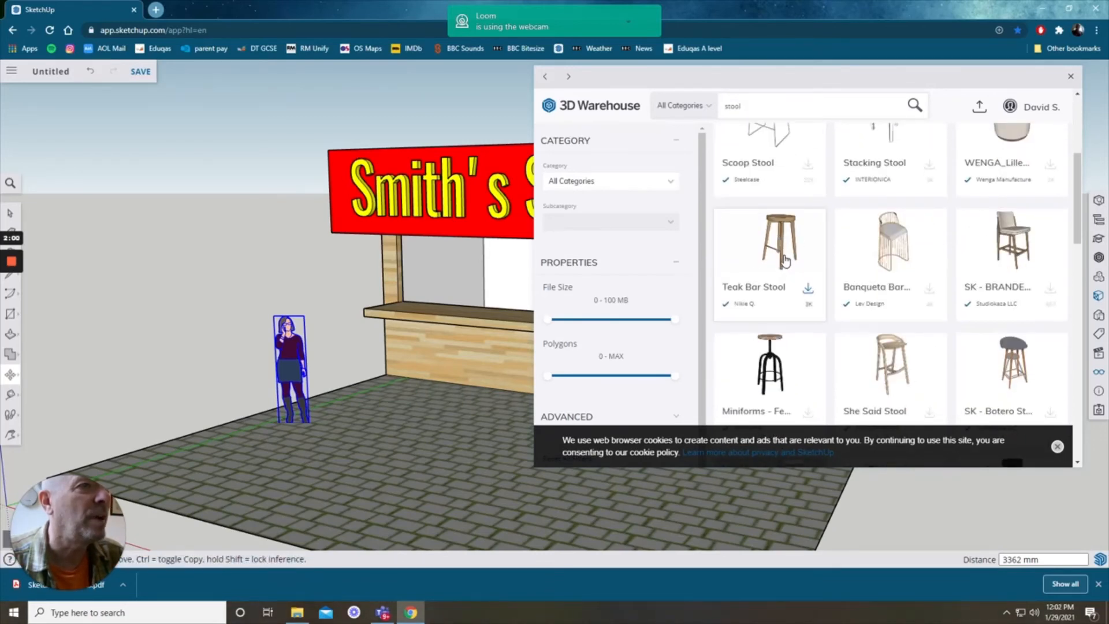
click(785, 260)
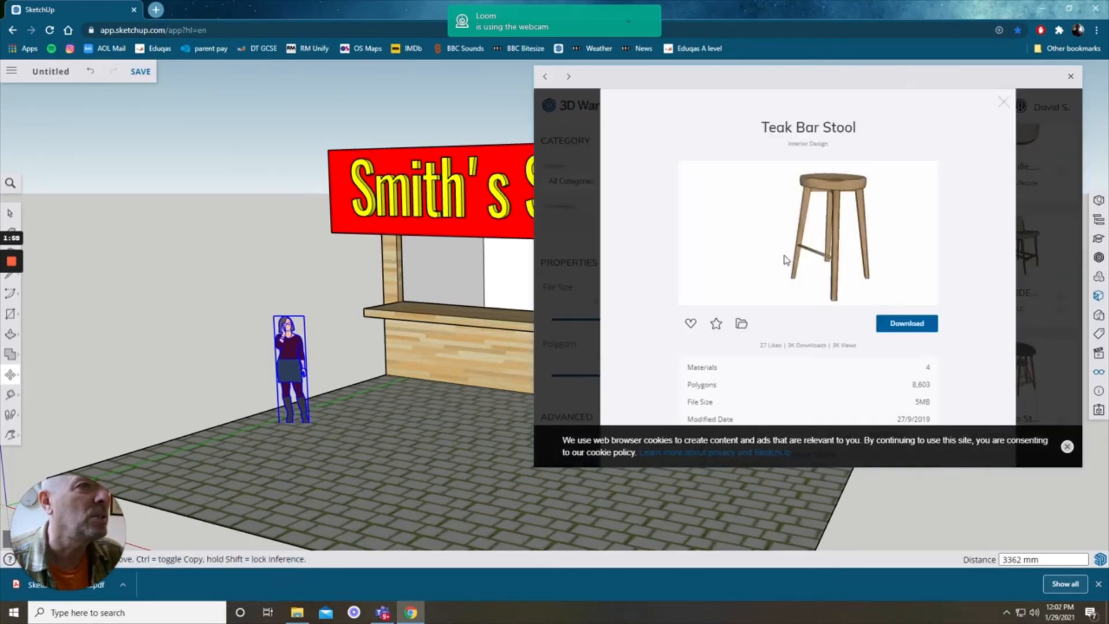
click(918, 328)
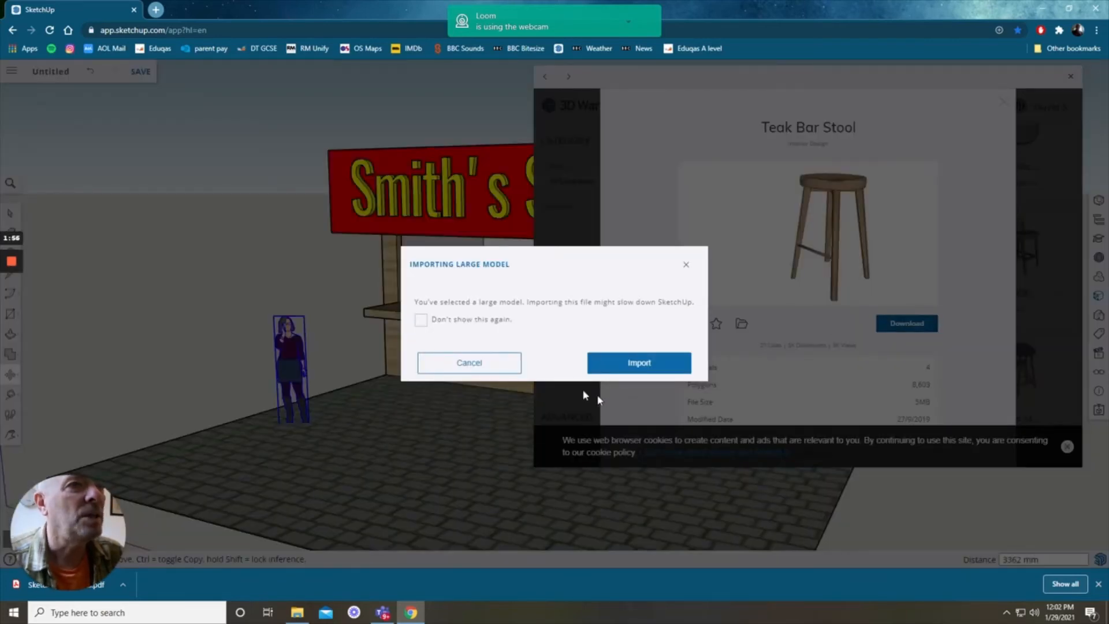
click(491, 366)
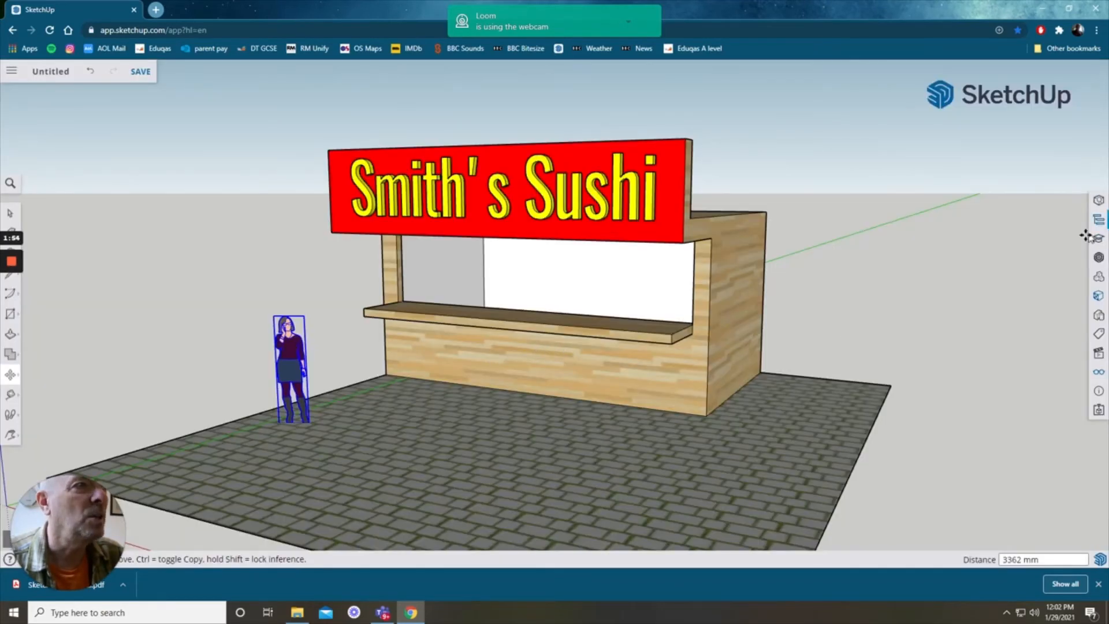
Step: Search the 3D Warehouse for a stool, download the Banco Stool and place it on the paving before the counter
click(1097, 259)
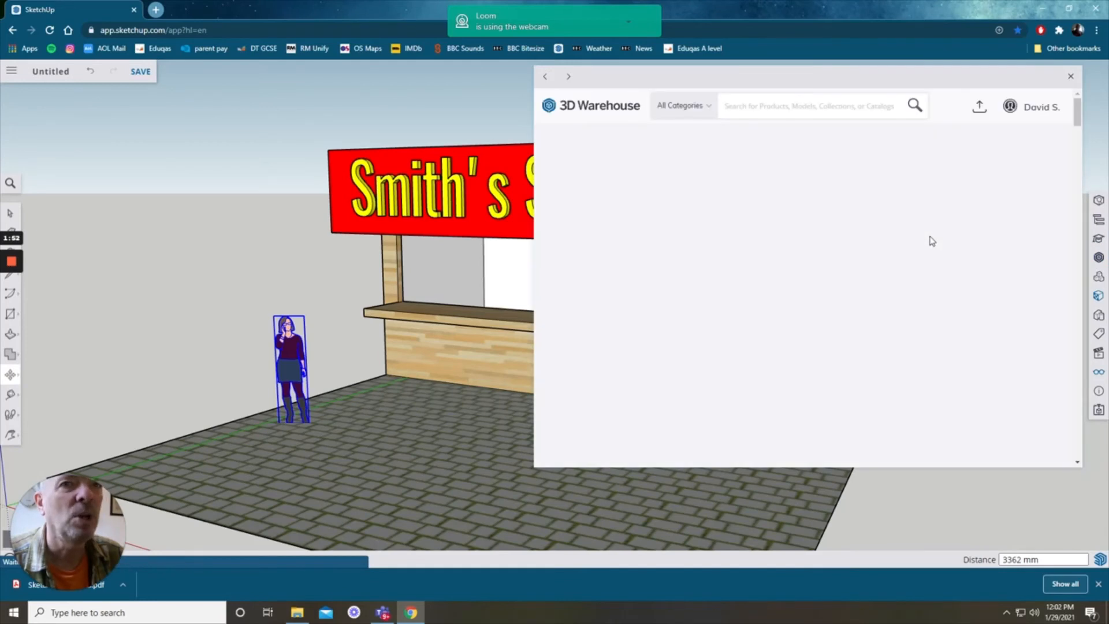
click(808, 106)
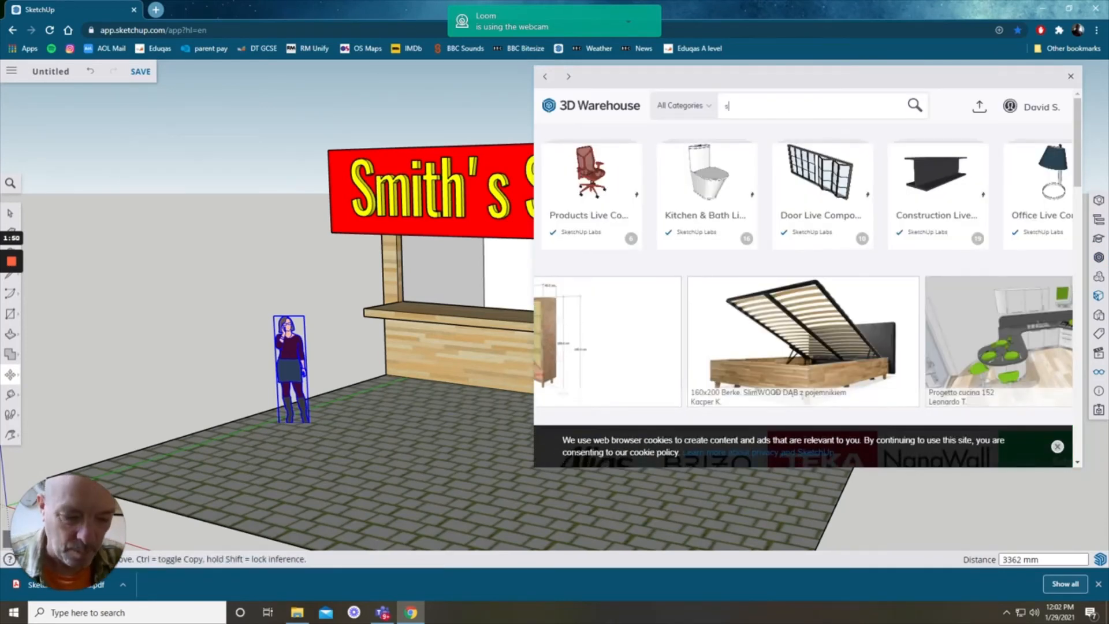
text(stool)
key(Return)
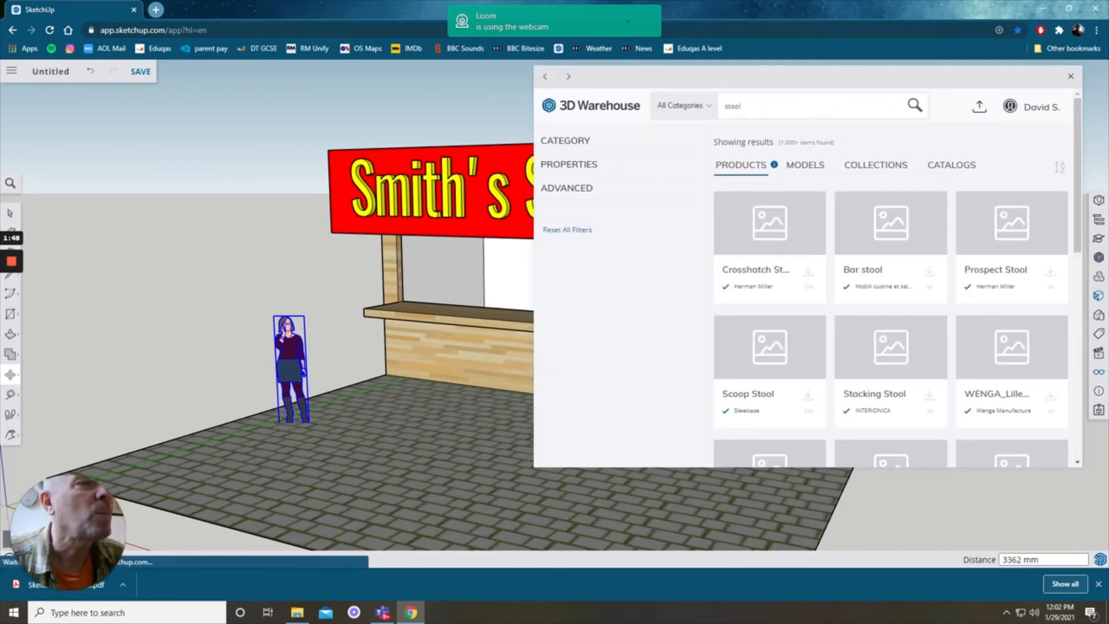
scroll(895, 341, down, 10)
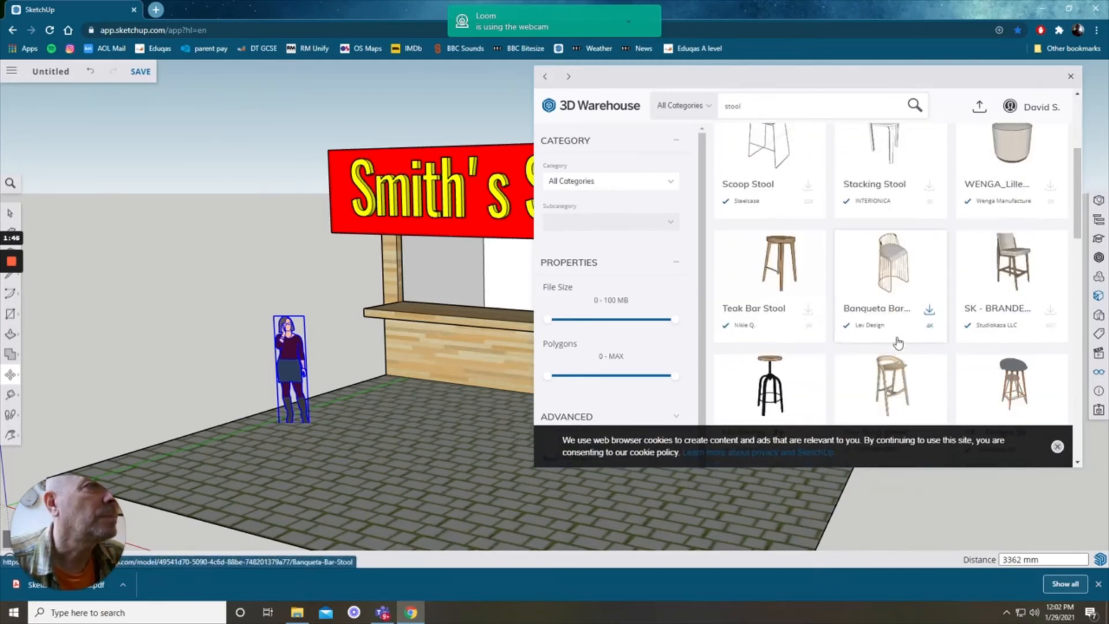
scroll(895, 341, down, 5)
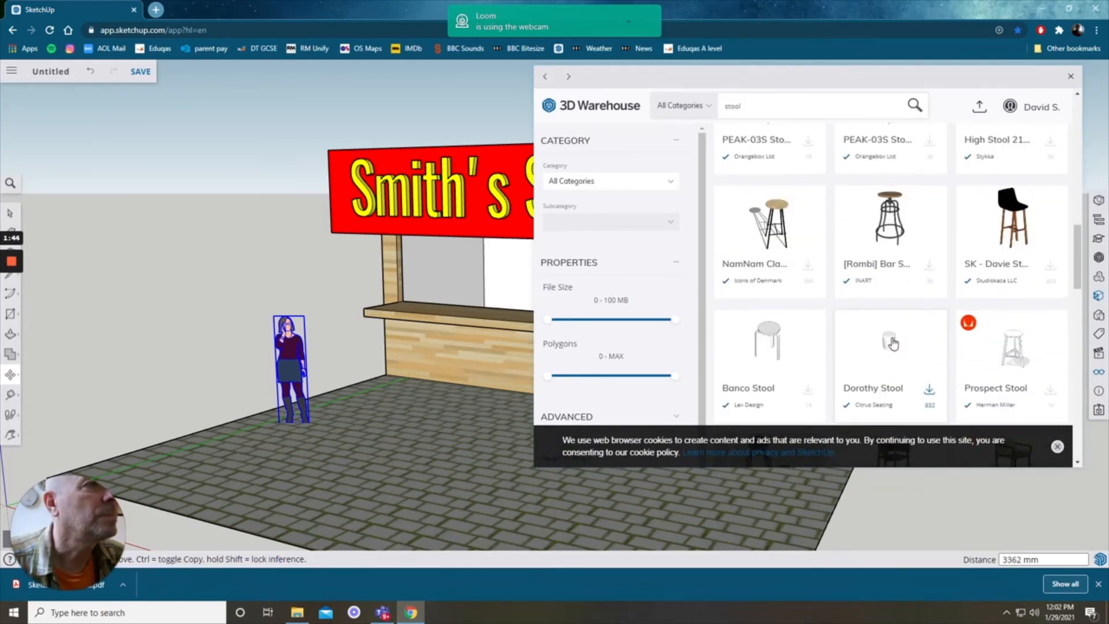
scroll(893, 344, down, 3)
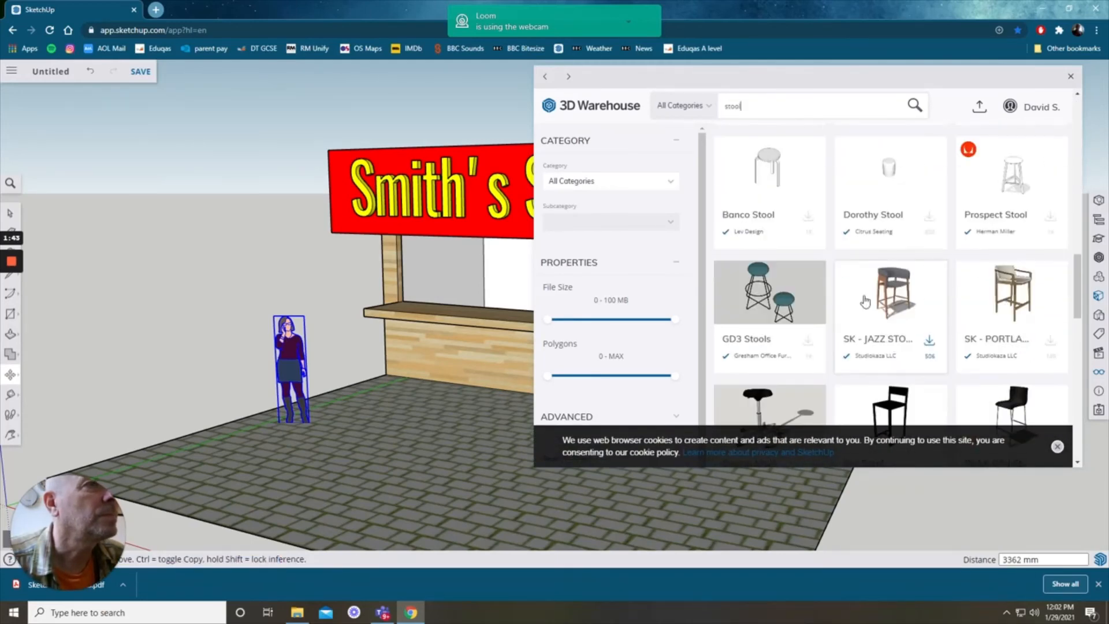
click(766, 175)
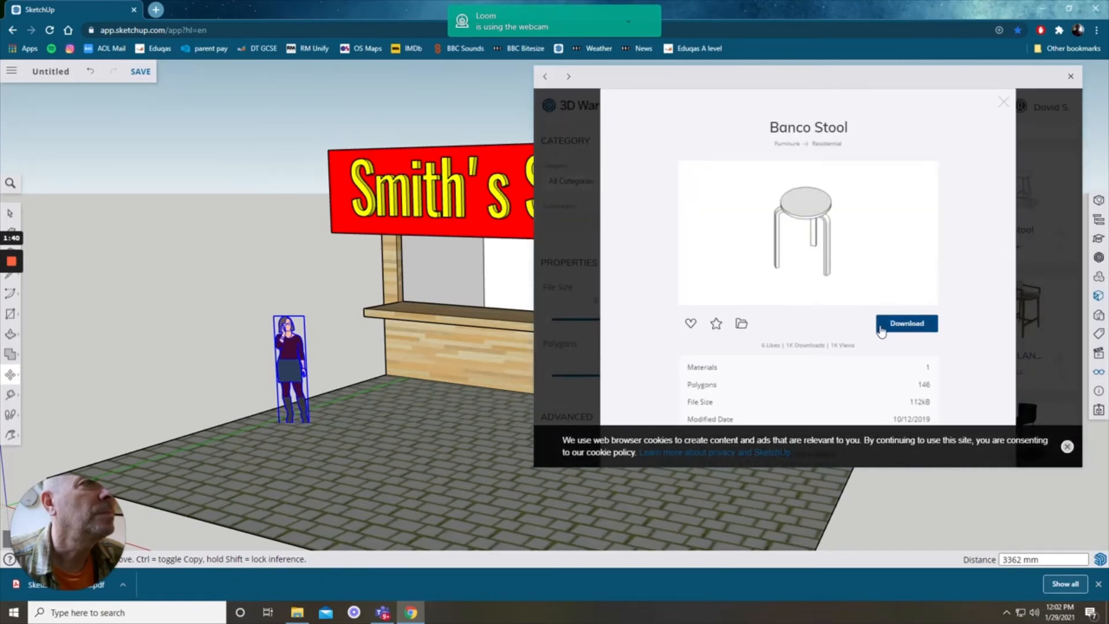
click(906, 323)
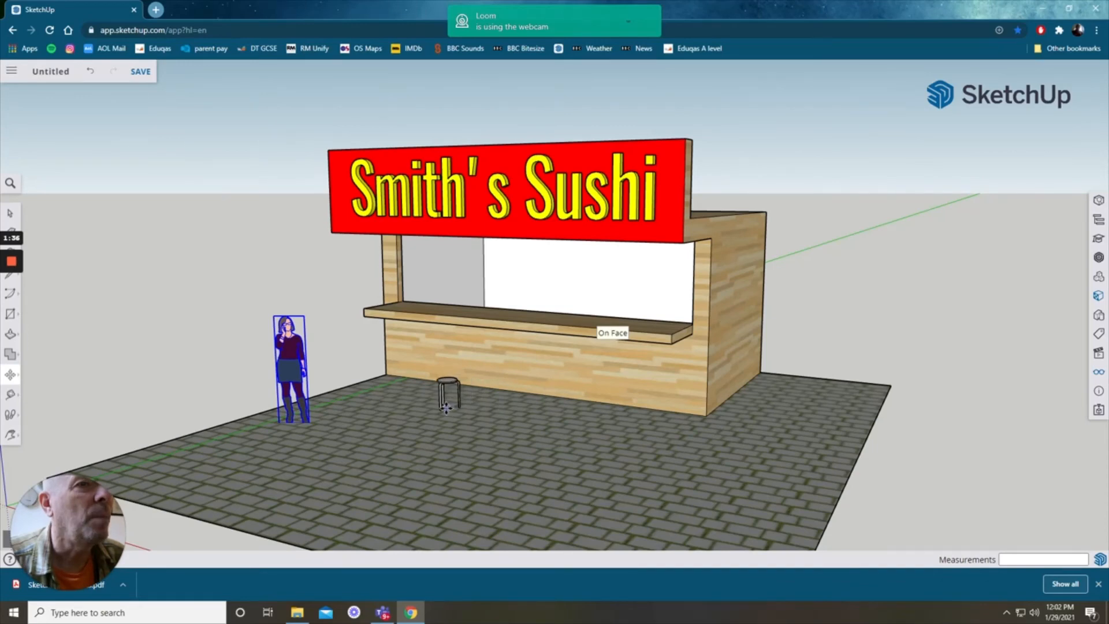
click(410, 430)
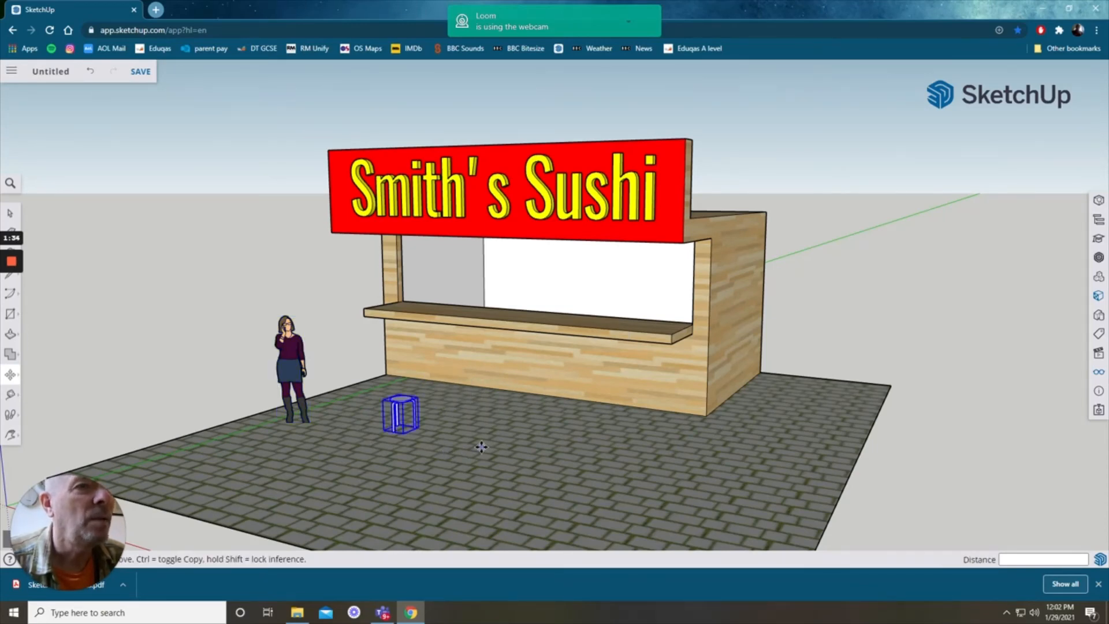
Step: Scale the stool up in height by about 1.83
scroll(482, 446, up, 4)
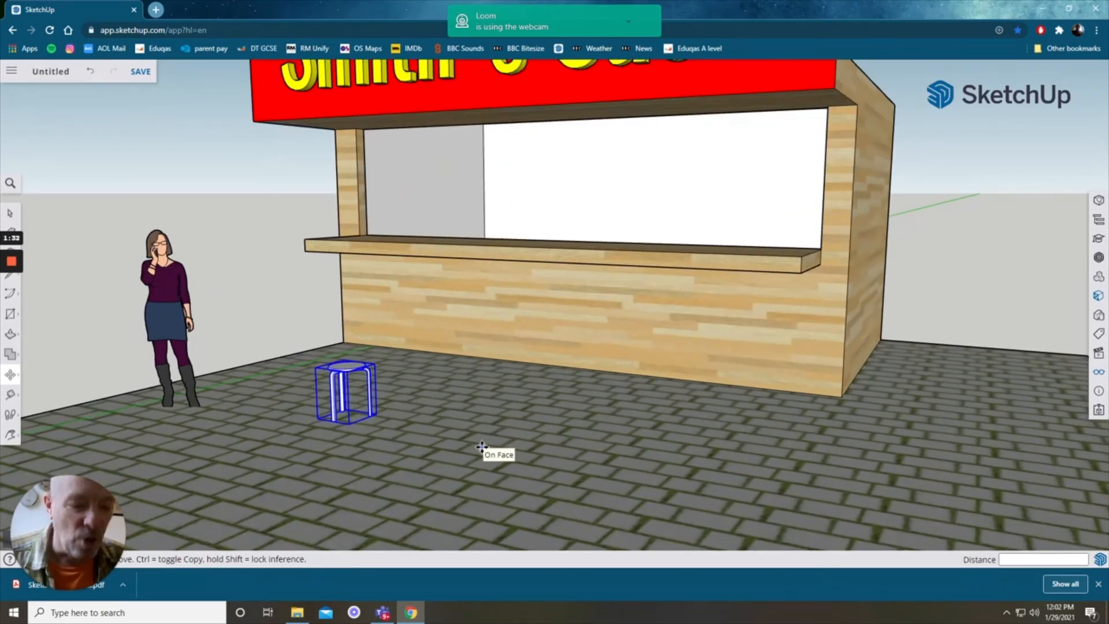
key(s)
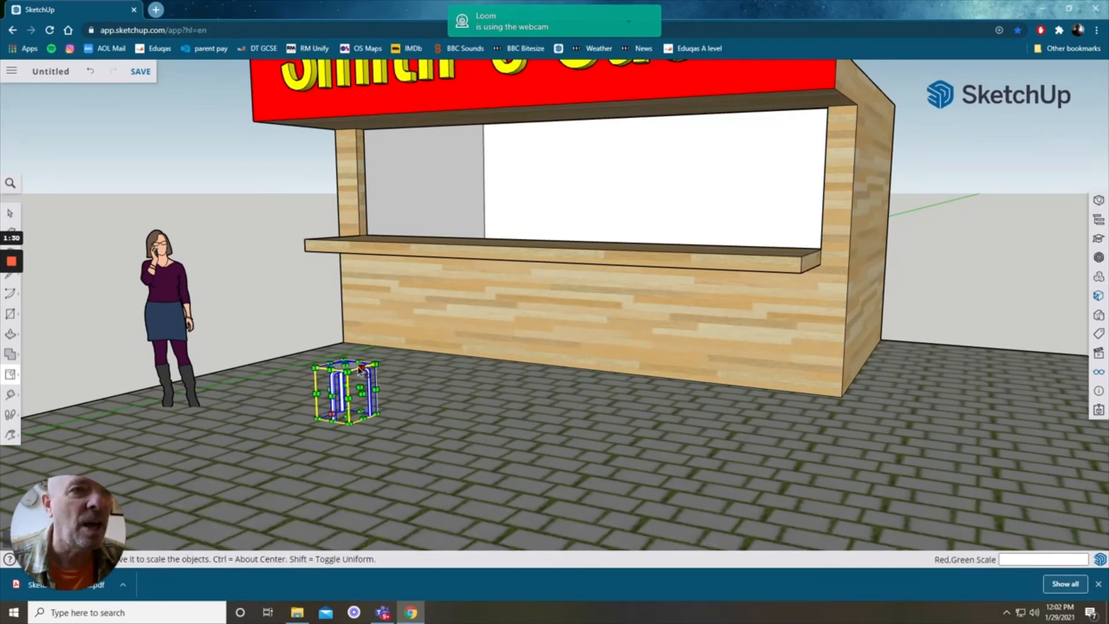
drag(359, 368, 344, 322)
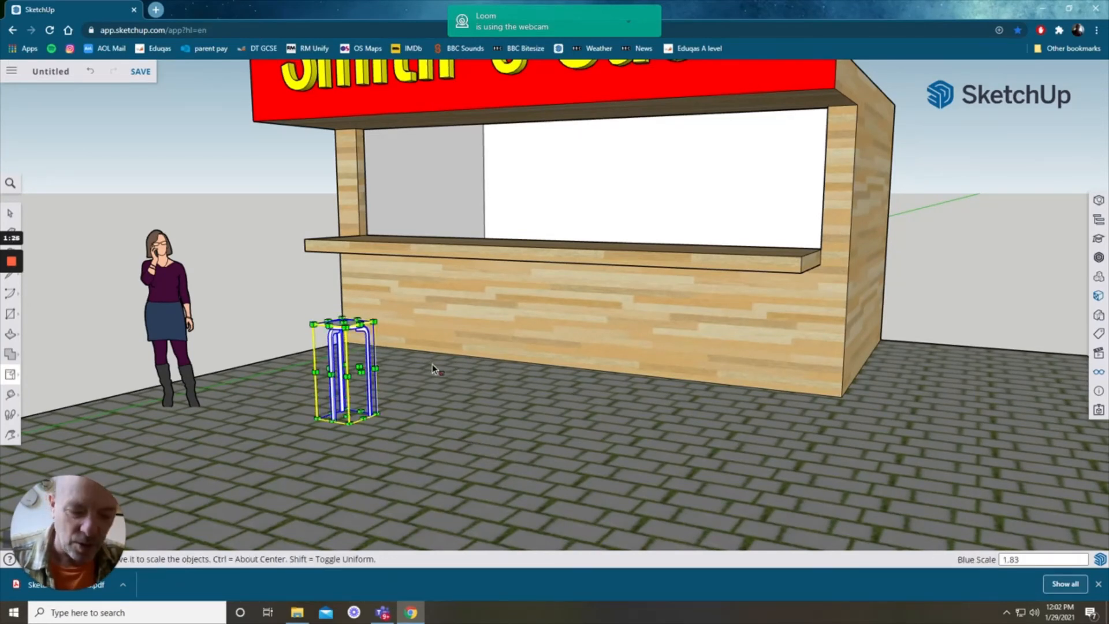
Step: Copy the stool four times to make a row of stools along the front of the counter
key(m)
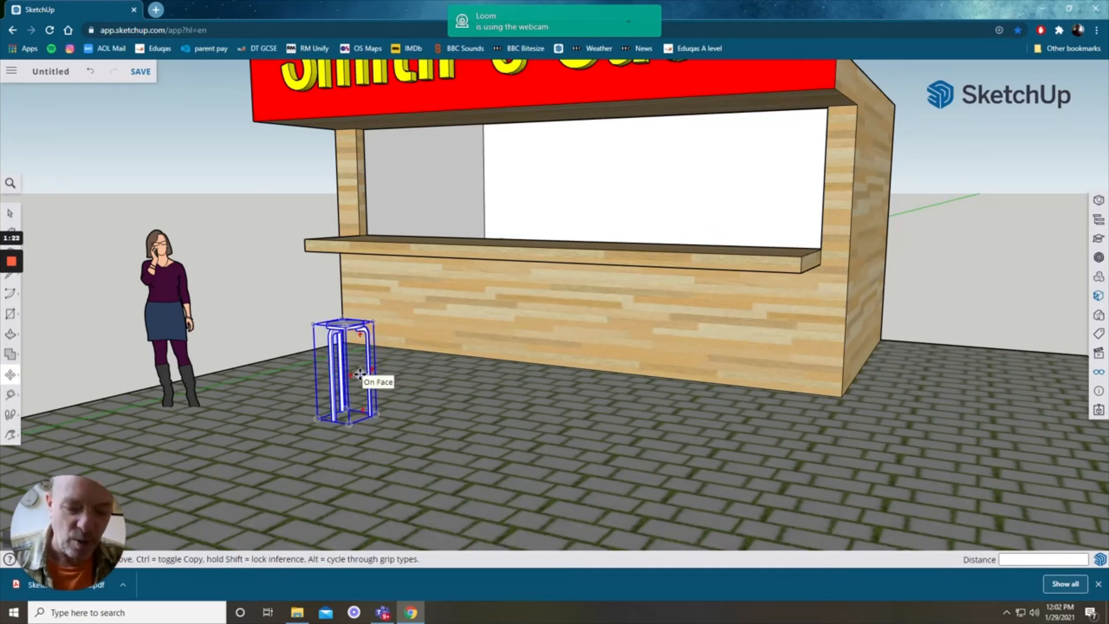
click(359, 374)
key(ctrl)
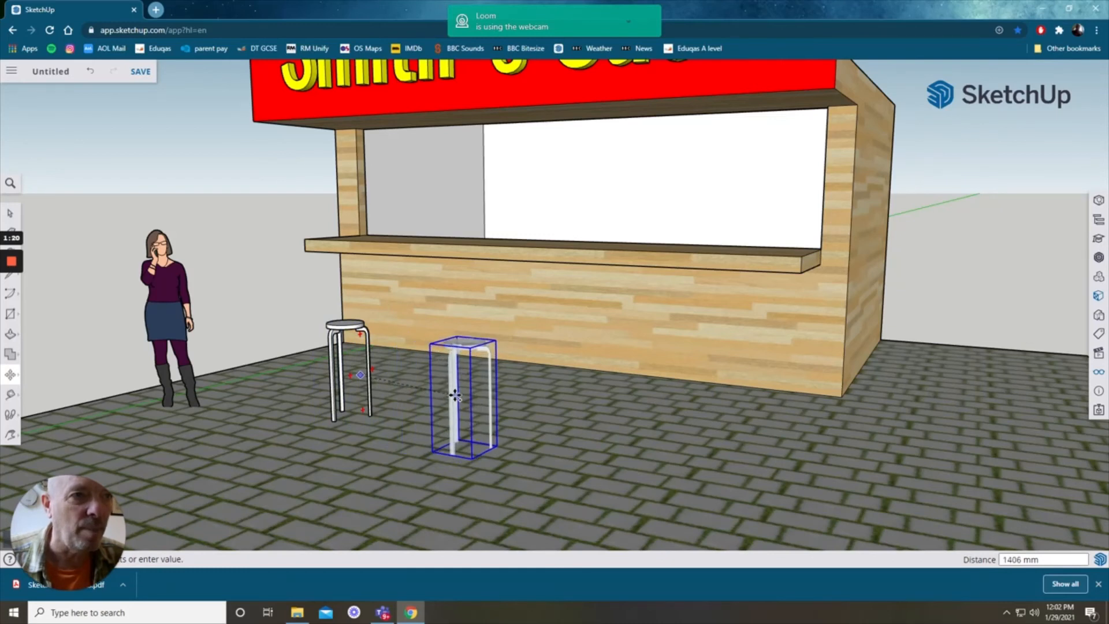
click(456, 396)
click(456, 395)
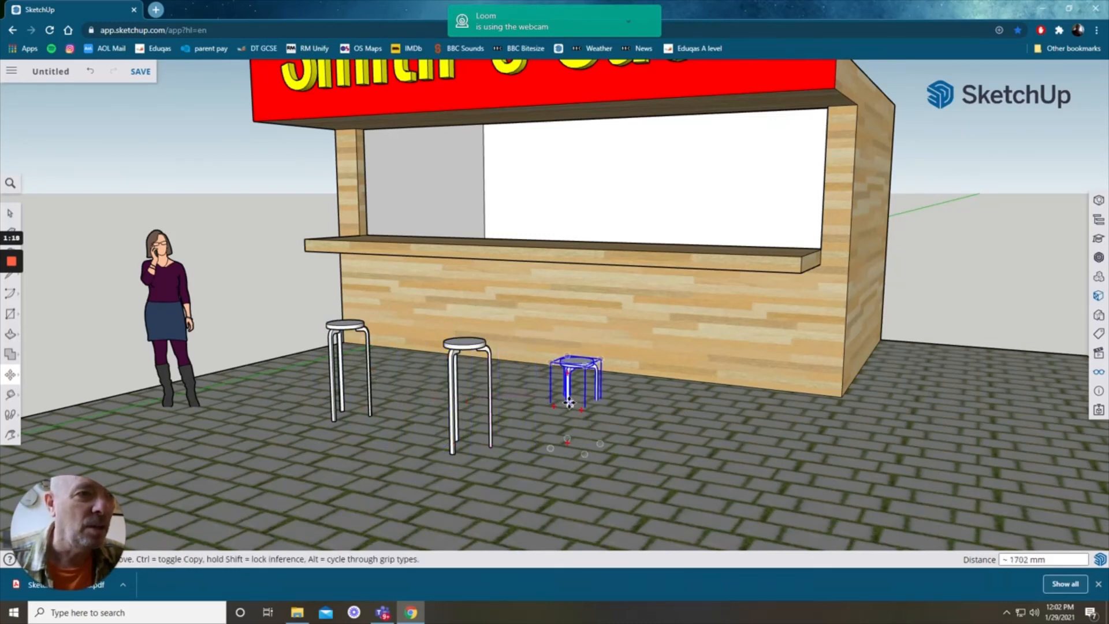
click(568, 403)
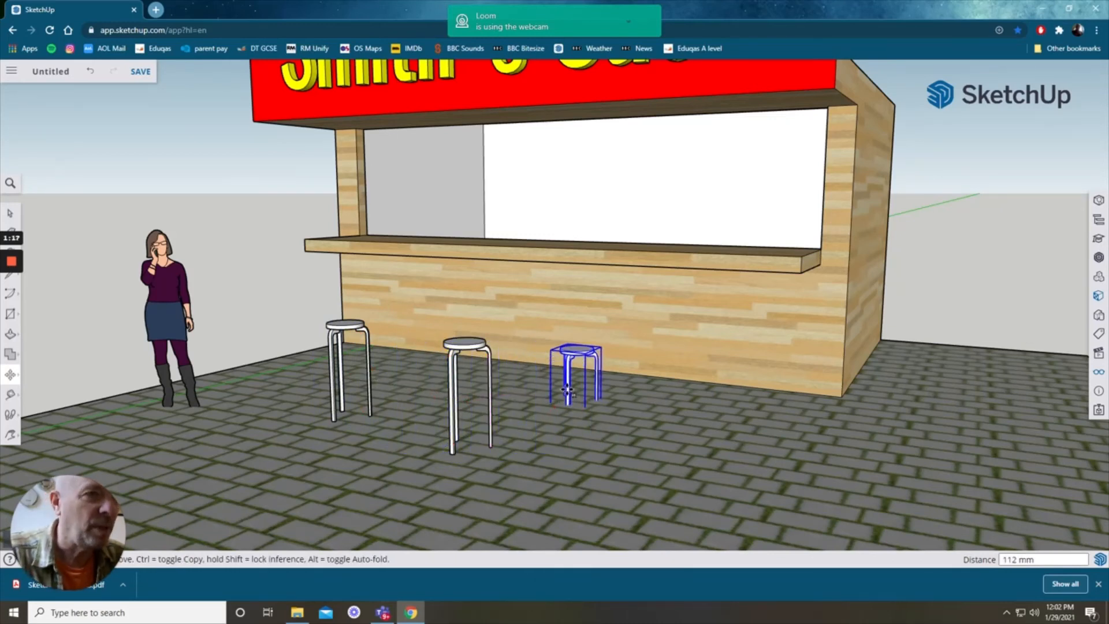
click(571, 359)
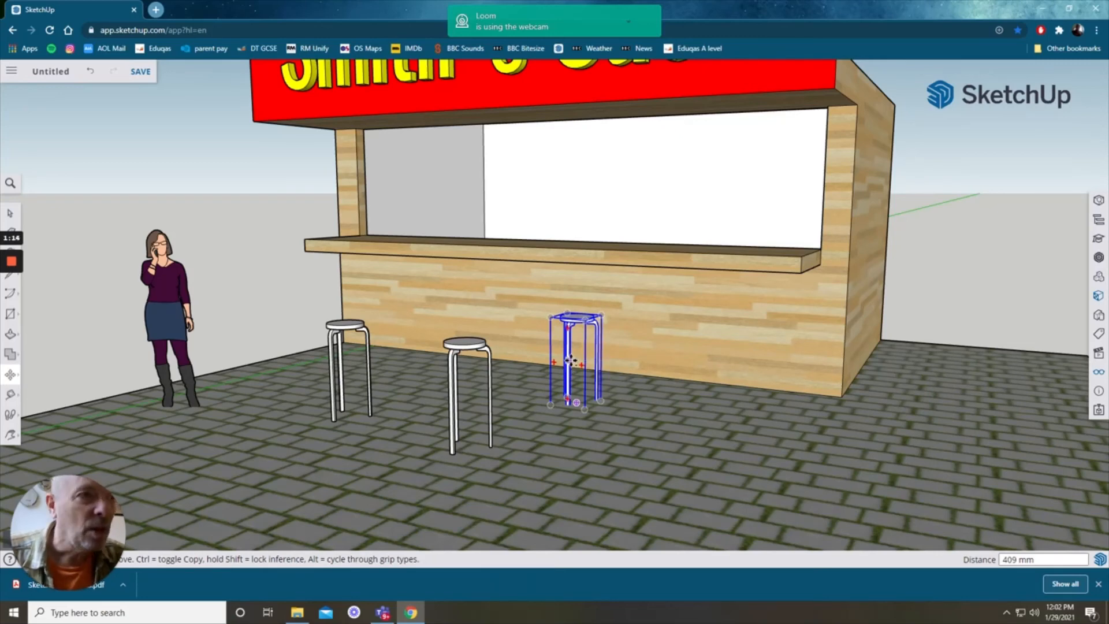
click(571, 359)
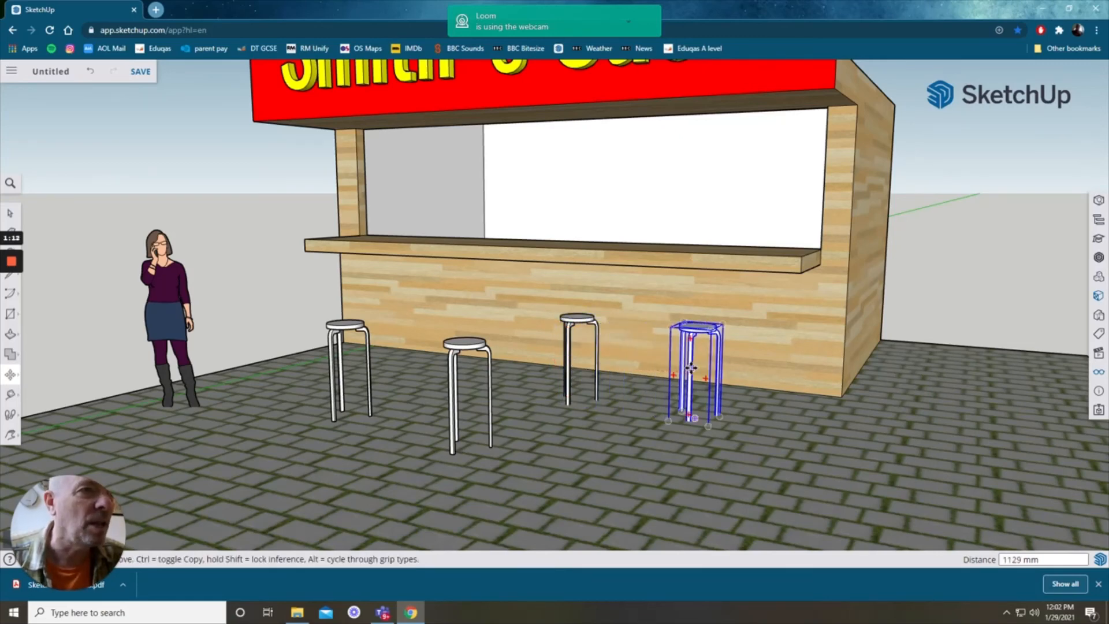
click(691, 368)
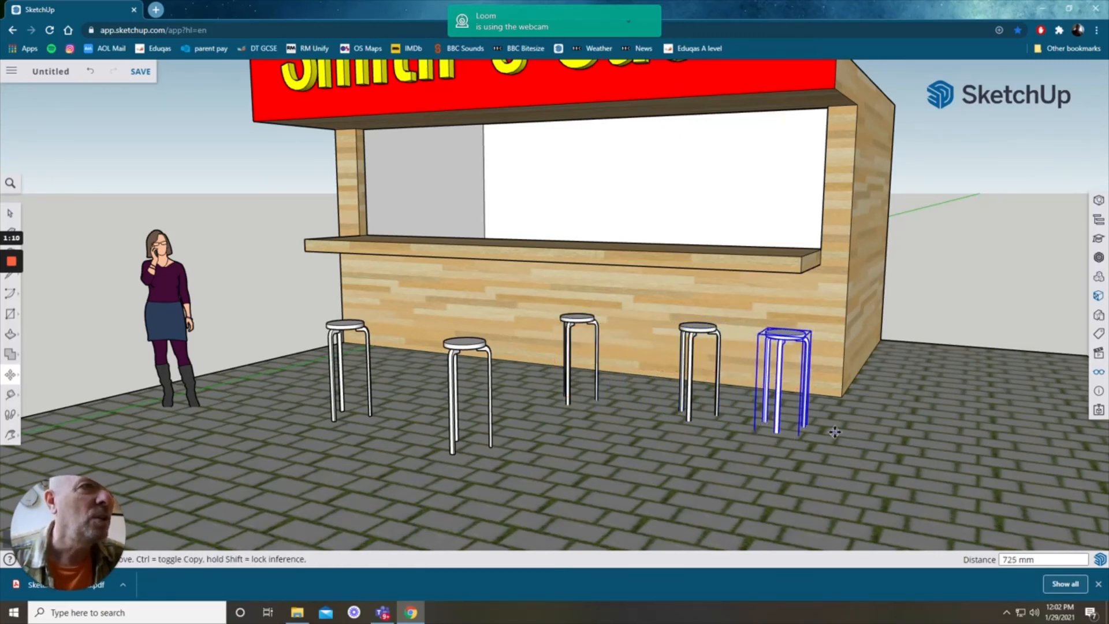
click(835, 432)
scroll(835, 433, down, 3)
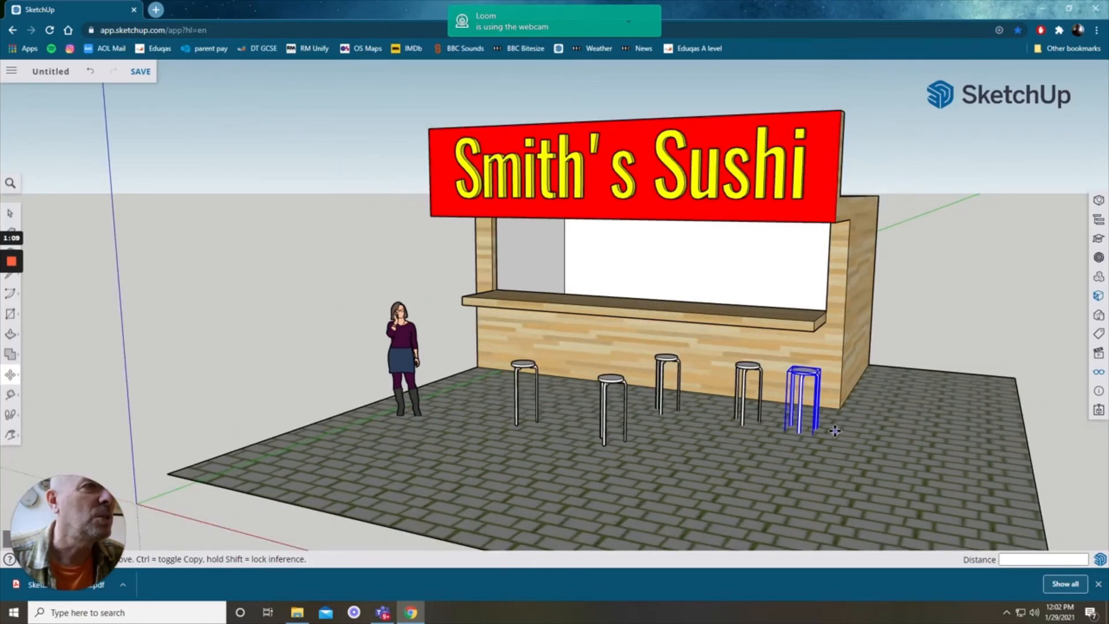
Step: Search the 3D Warehouse for bamboo, download the Golden Bamboo and place it on the paving left of the person
click(1099, 258)
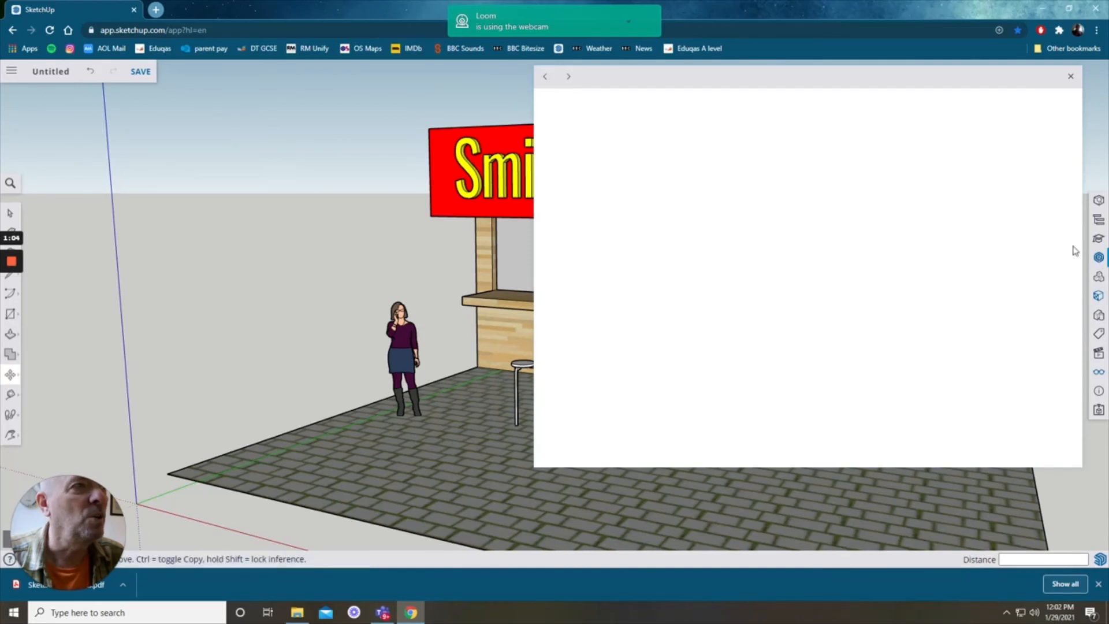
click(795, 109)
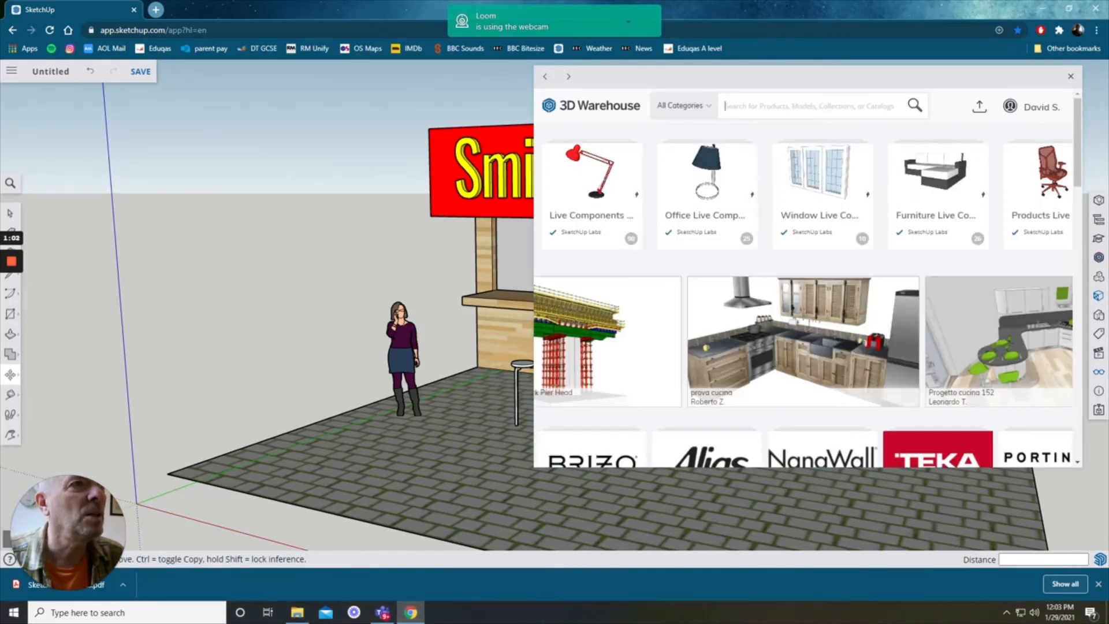
text(bamboo)
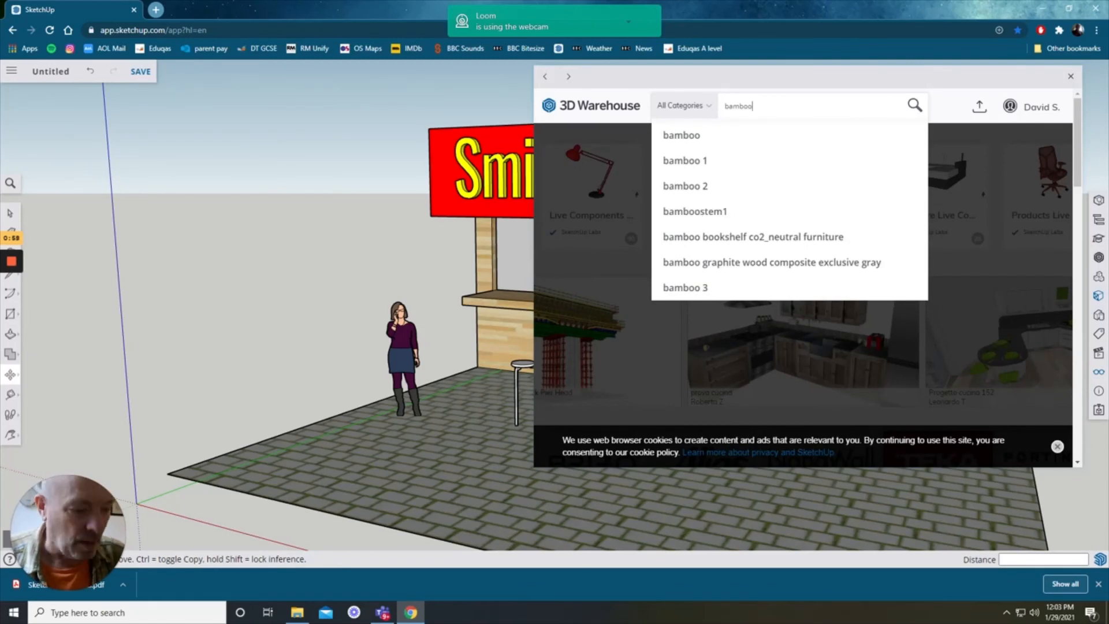
key(Return)
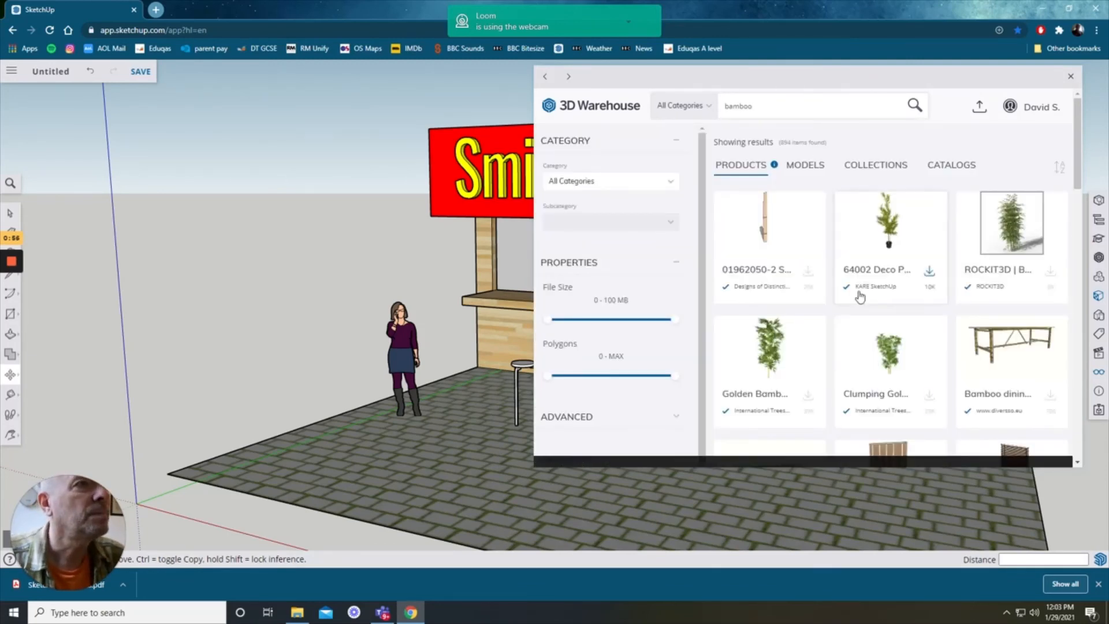
scroll(883, 324, down, 5)
scroll(906, 348, up, 2)
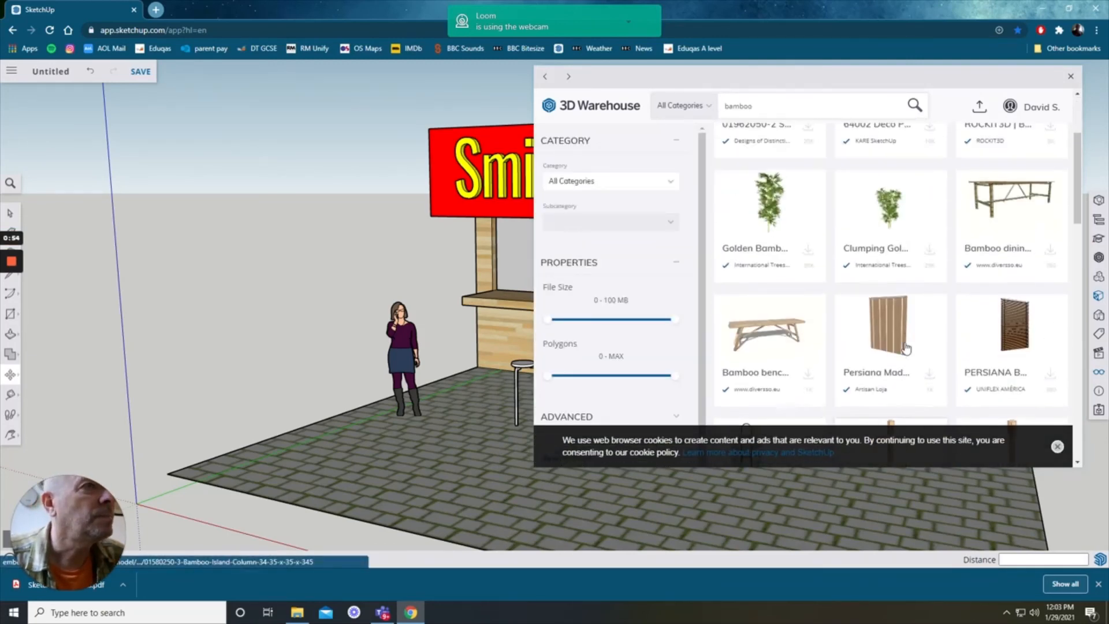
scroll(906, 348, up, 1)
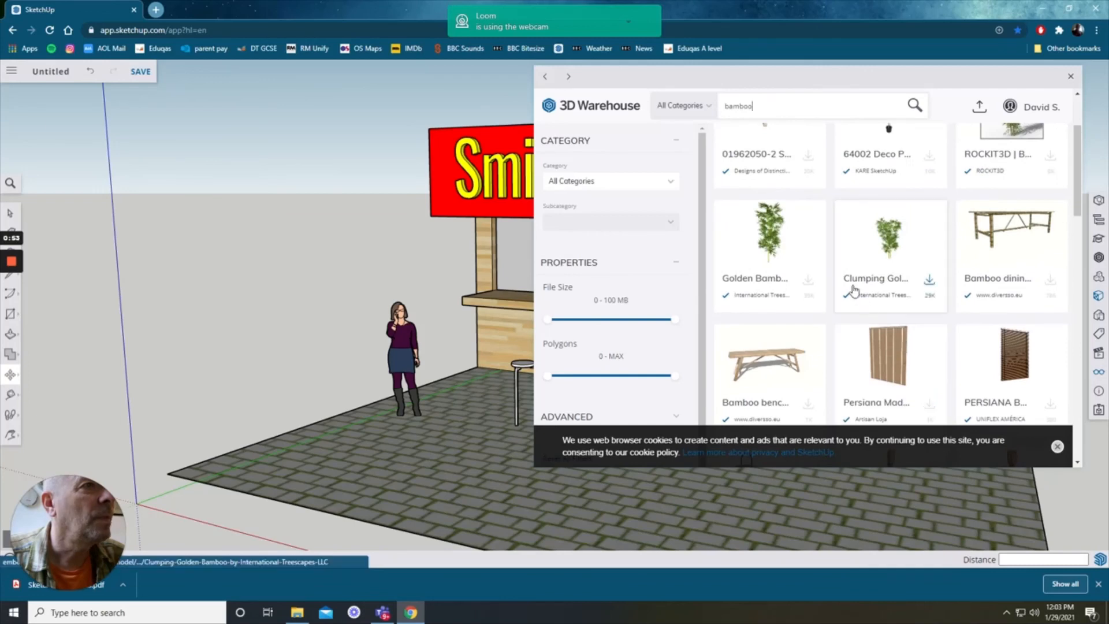
click(776, 258)
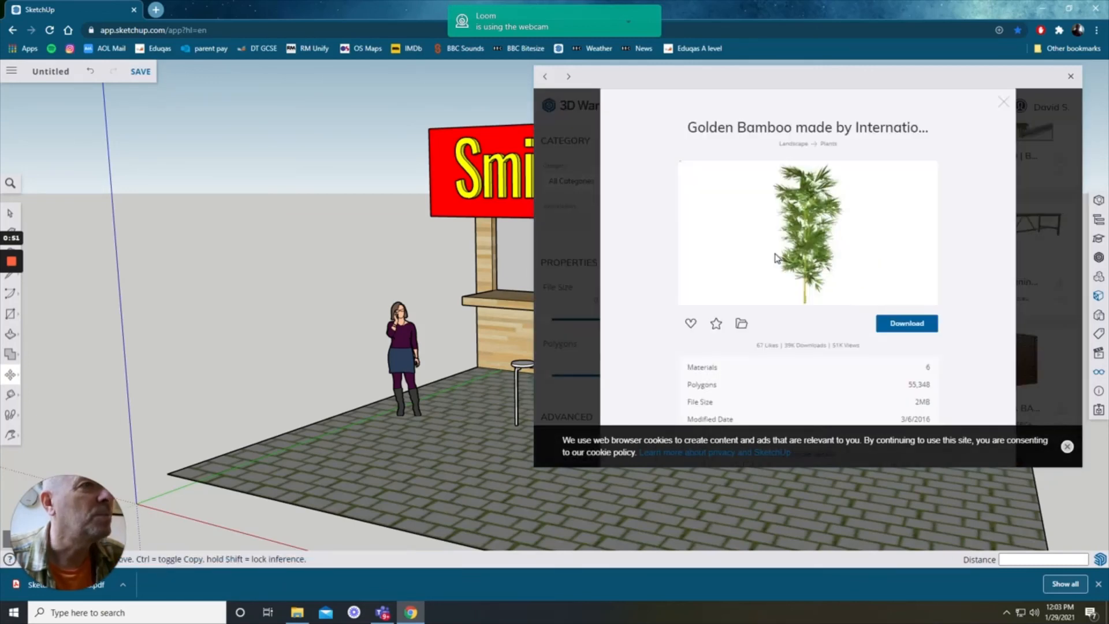
click(889, 325)
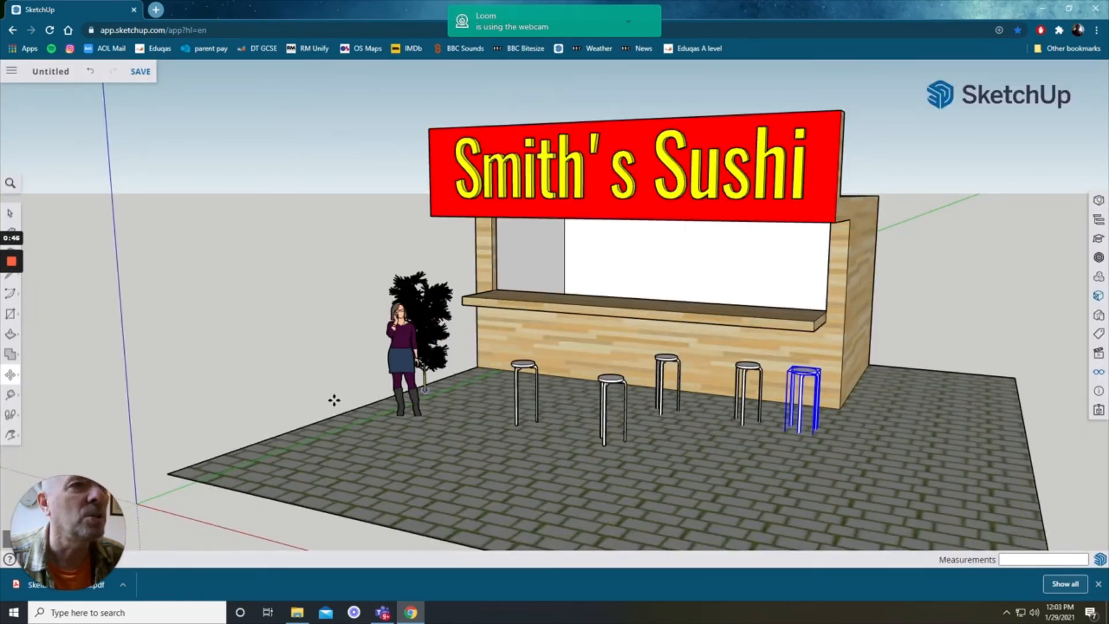
click(309, 450)
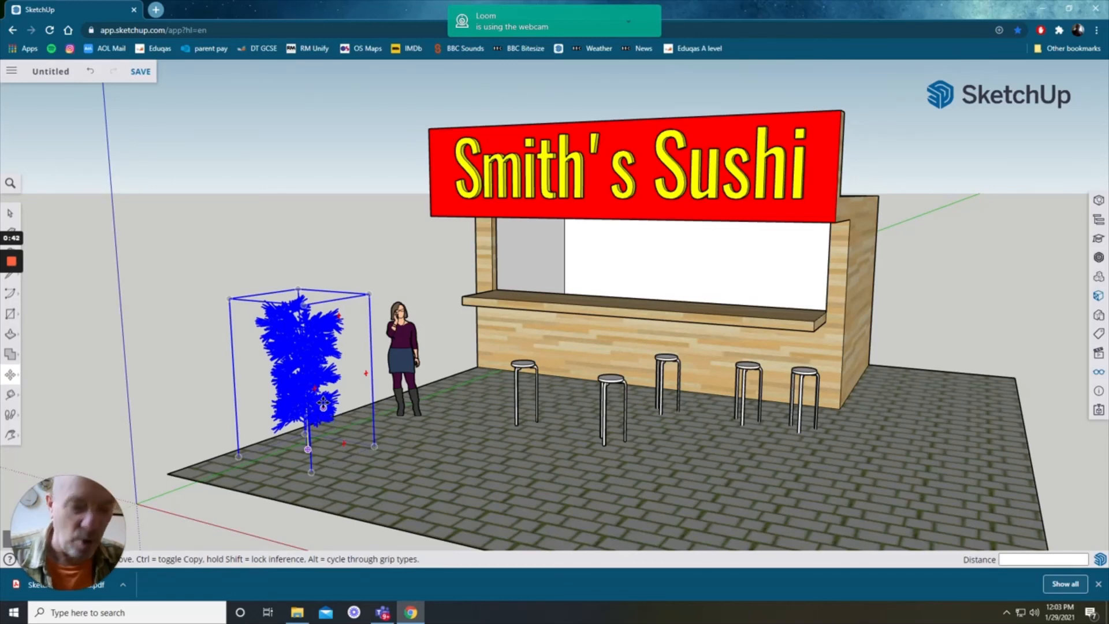
Step: Copy the bamboo plant to the paving beside the right-hand end of the kiosk
click(479, 433)
key(ctrl)
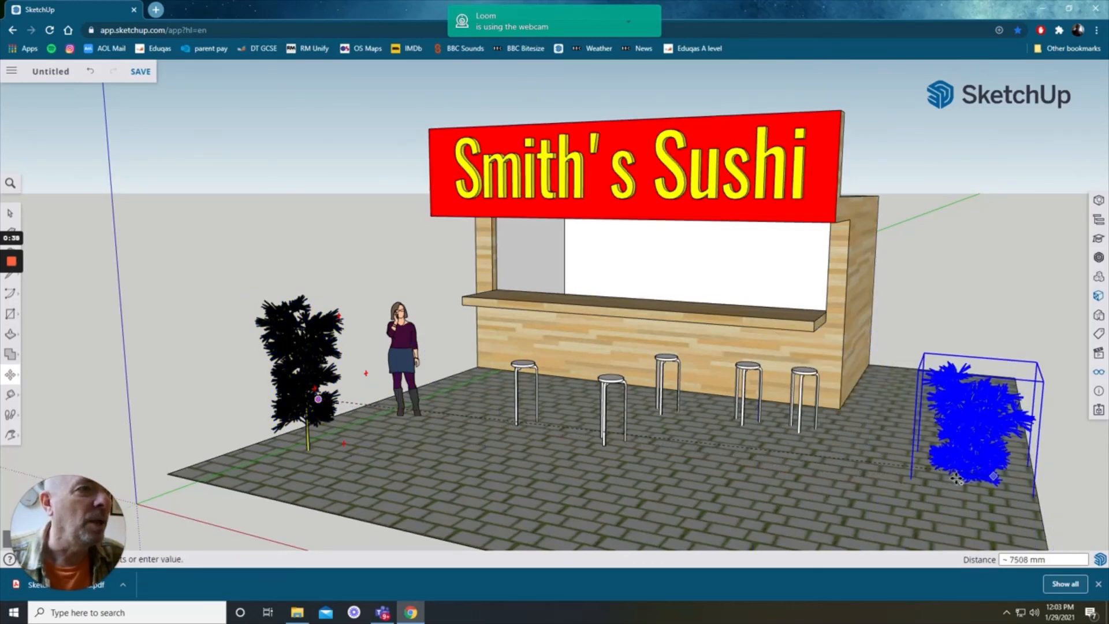
click(953, 476)
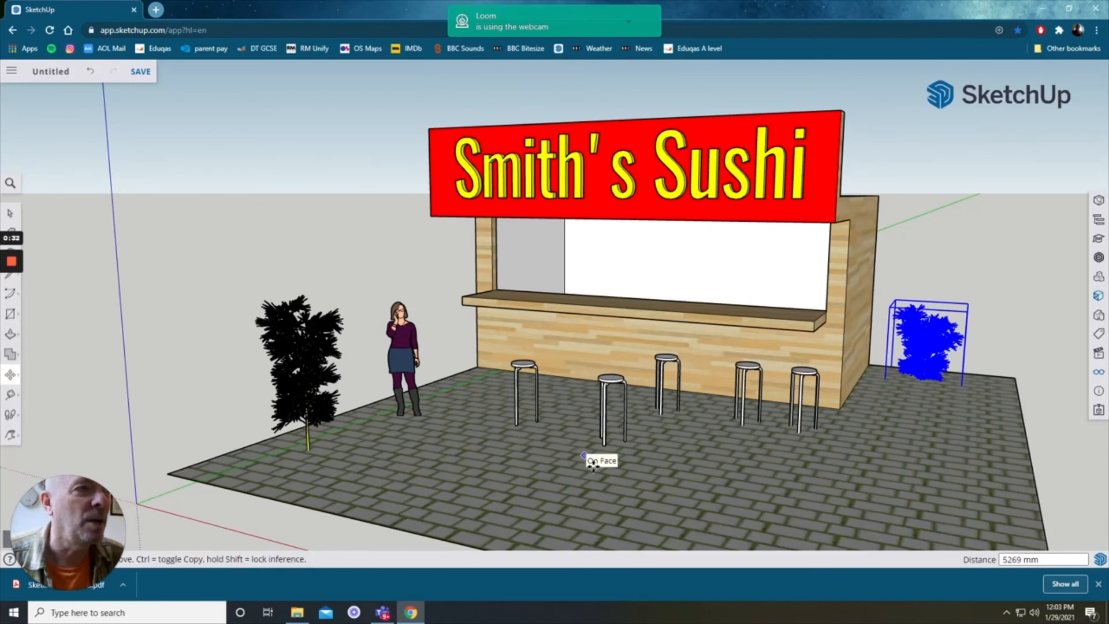
click(824, 477)
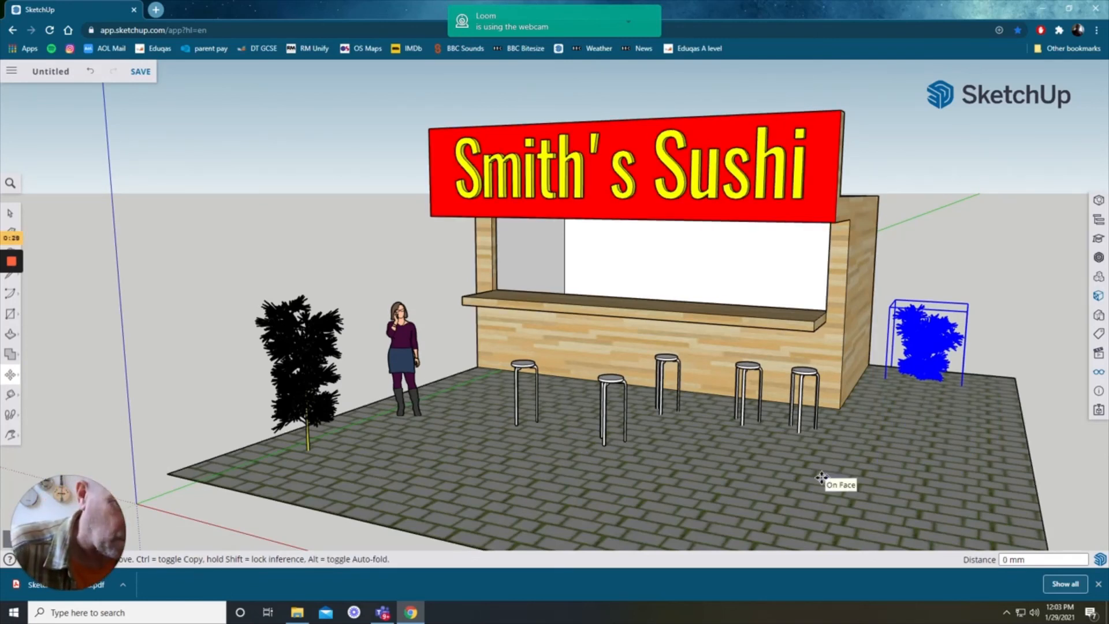
Step: Turn on shadows for the model from the display settings
middle_drag(778, 468, 982, 375)
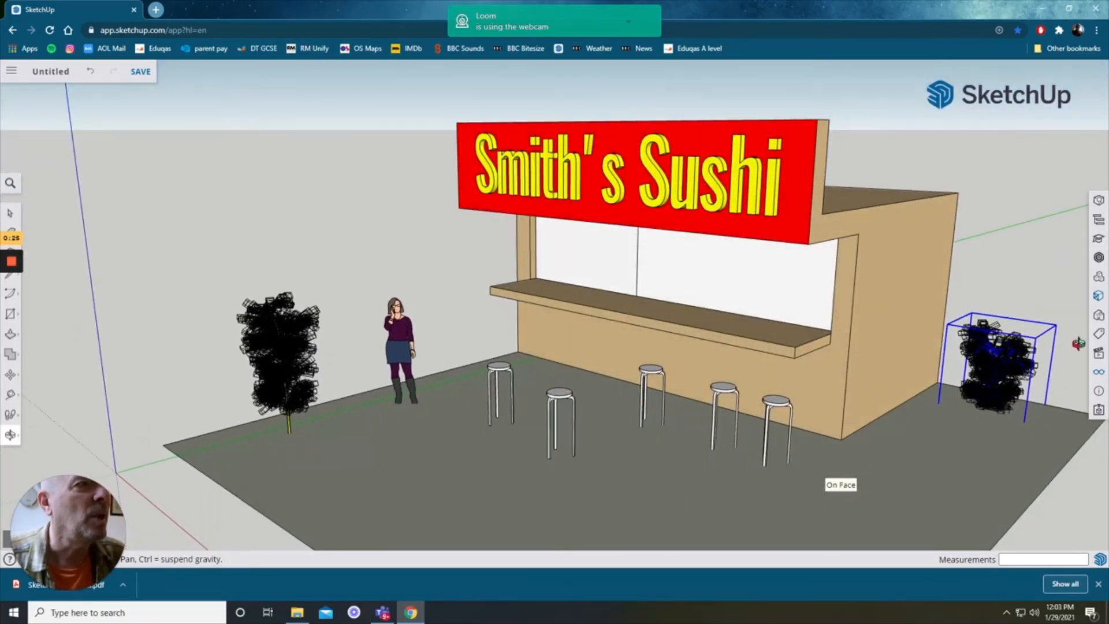
click(1098, 375)
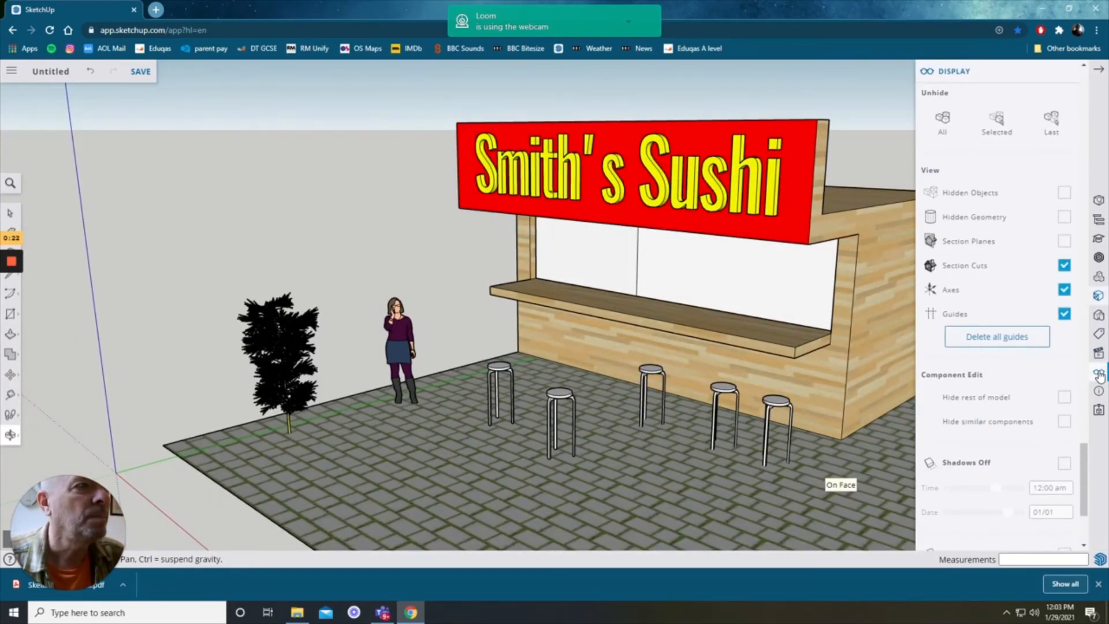
click(1064, 464)
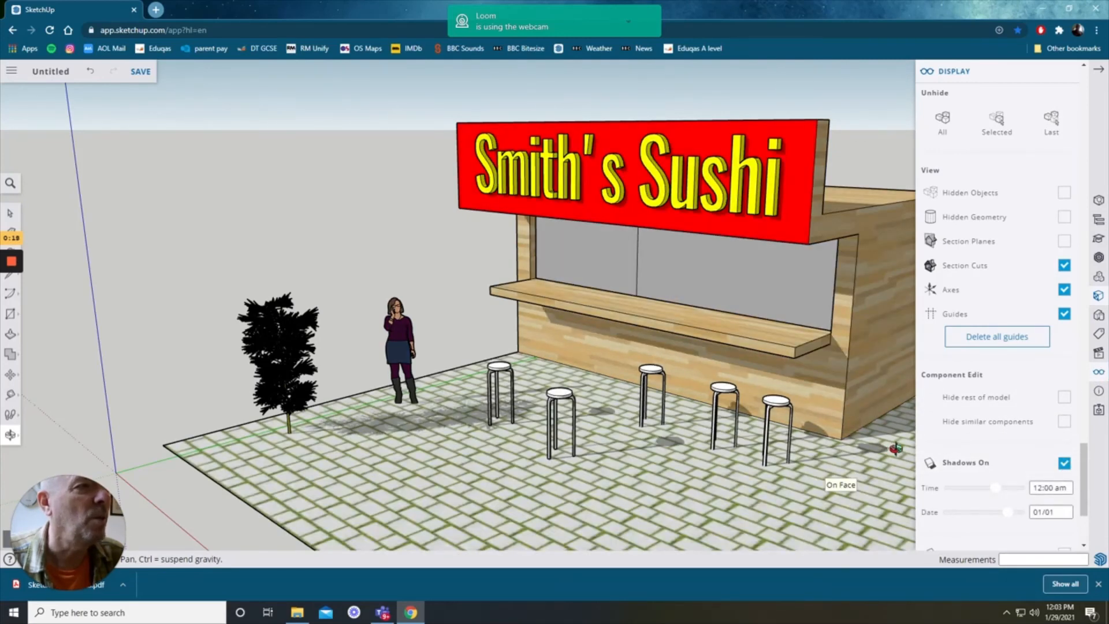
click(1098, 70)
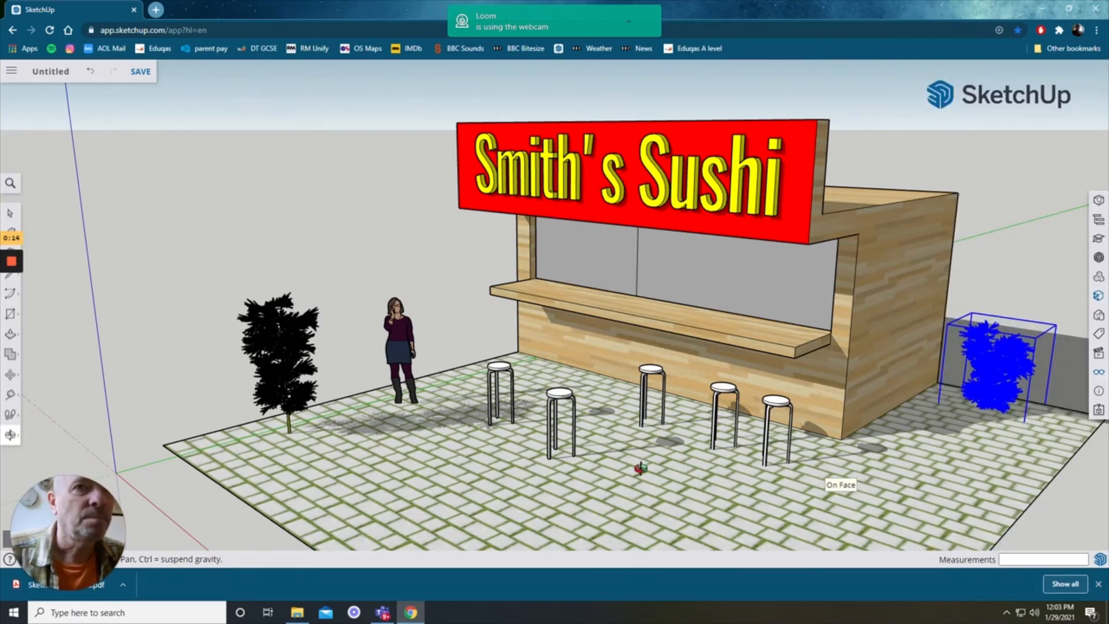
scroll(641, 469, up, 1)
scroll(667, 473, up, 3)
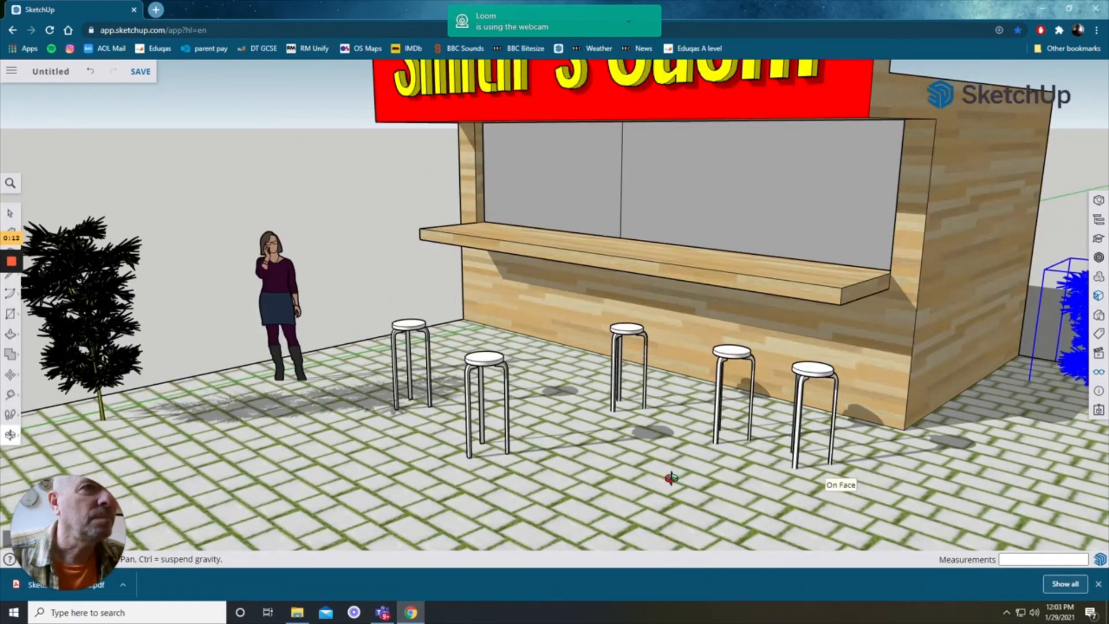
scroll(672, 477, down, 4)
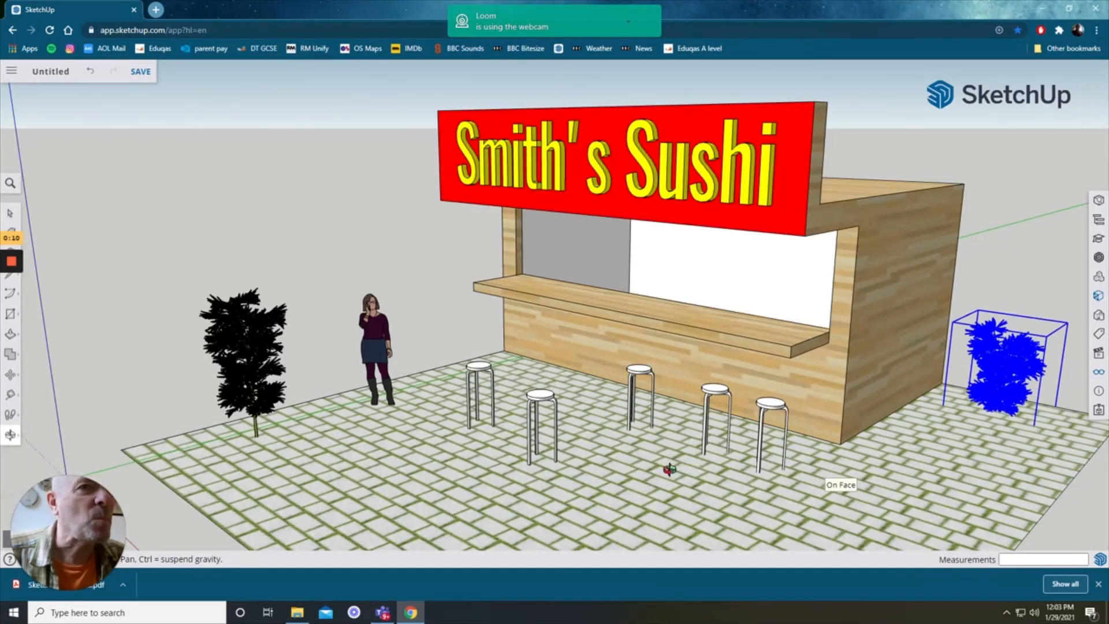
mouse_move(12, 265)
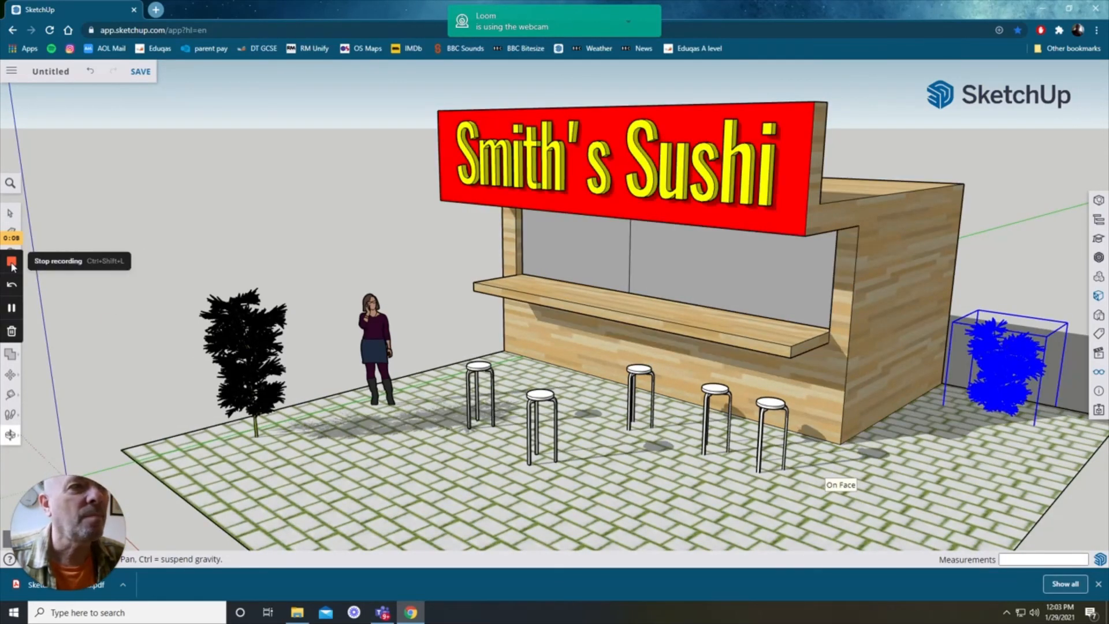